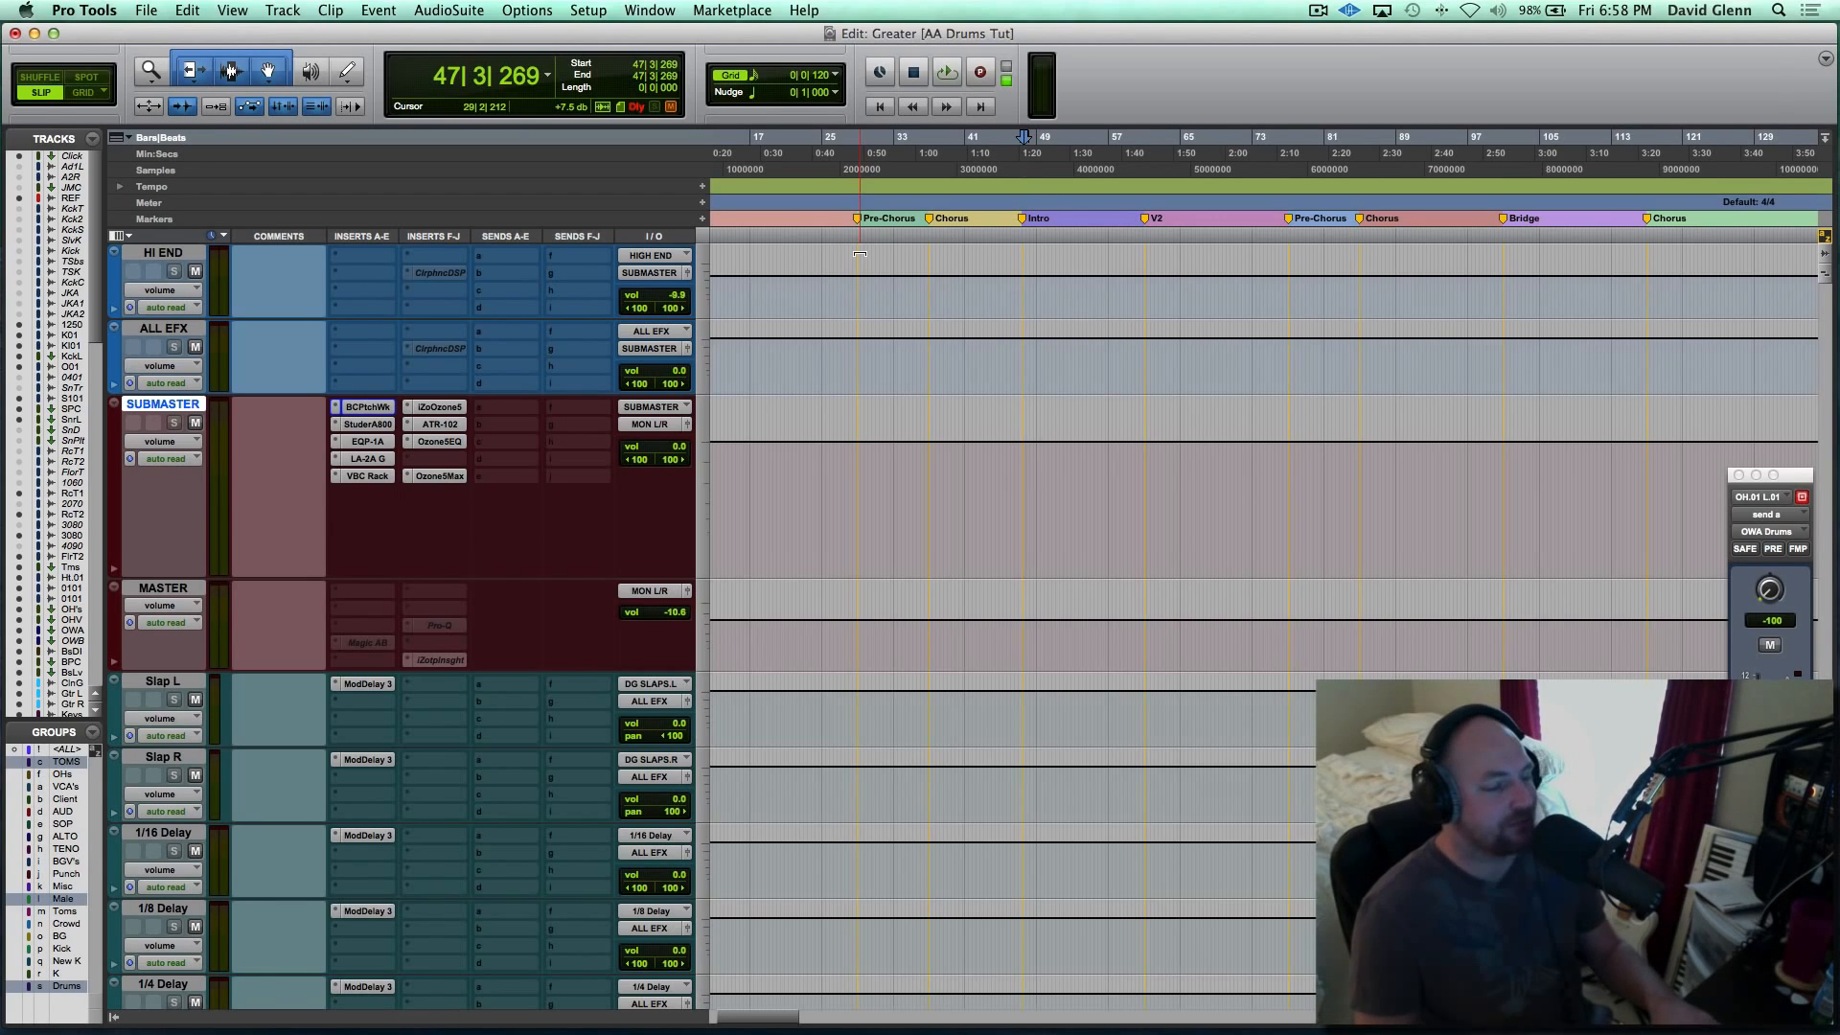
# Play the mix from the edit cursor at bar 47 through the Intro section and stop playback.
pyautogui.press('space')
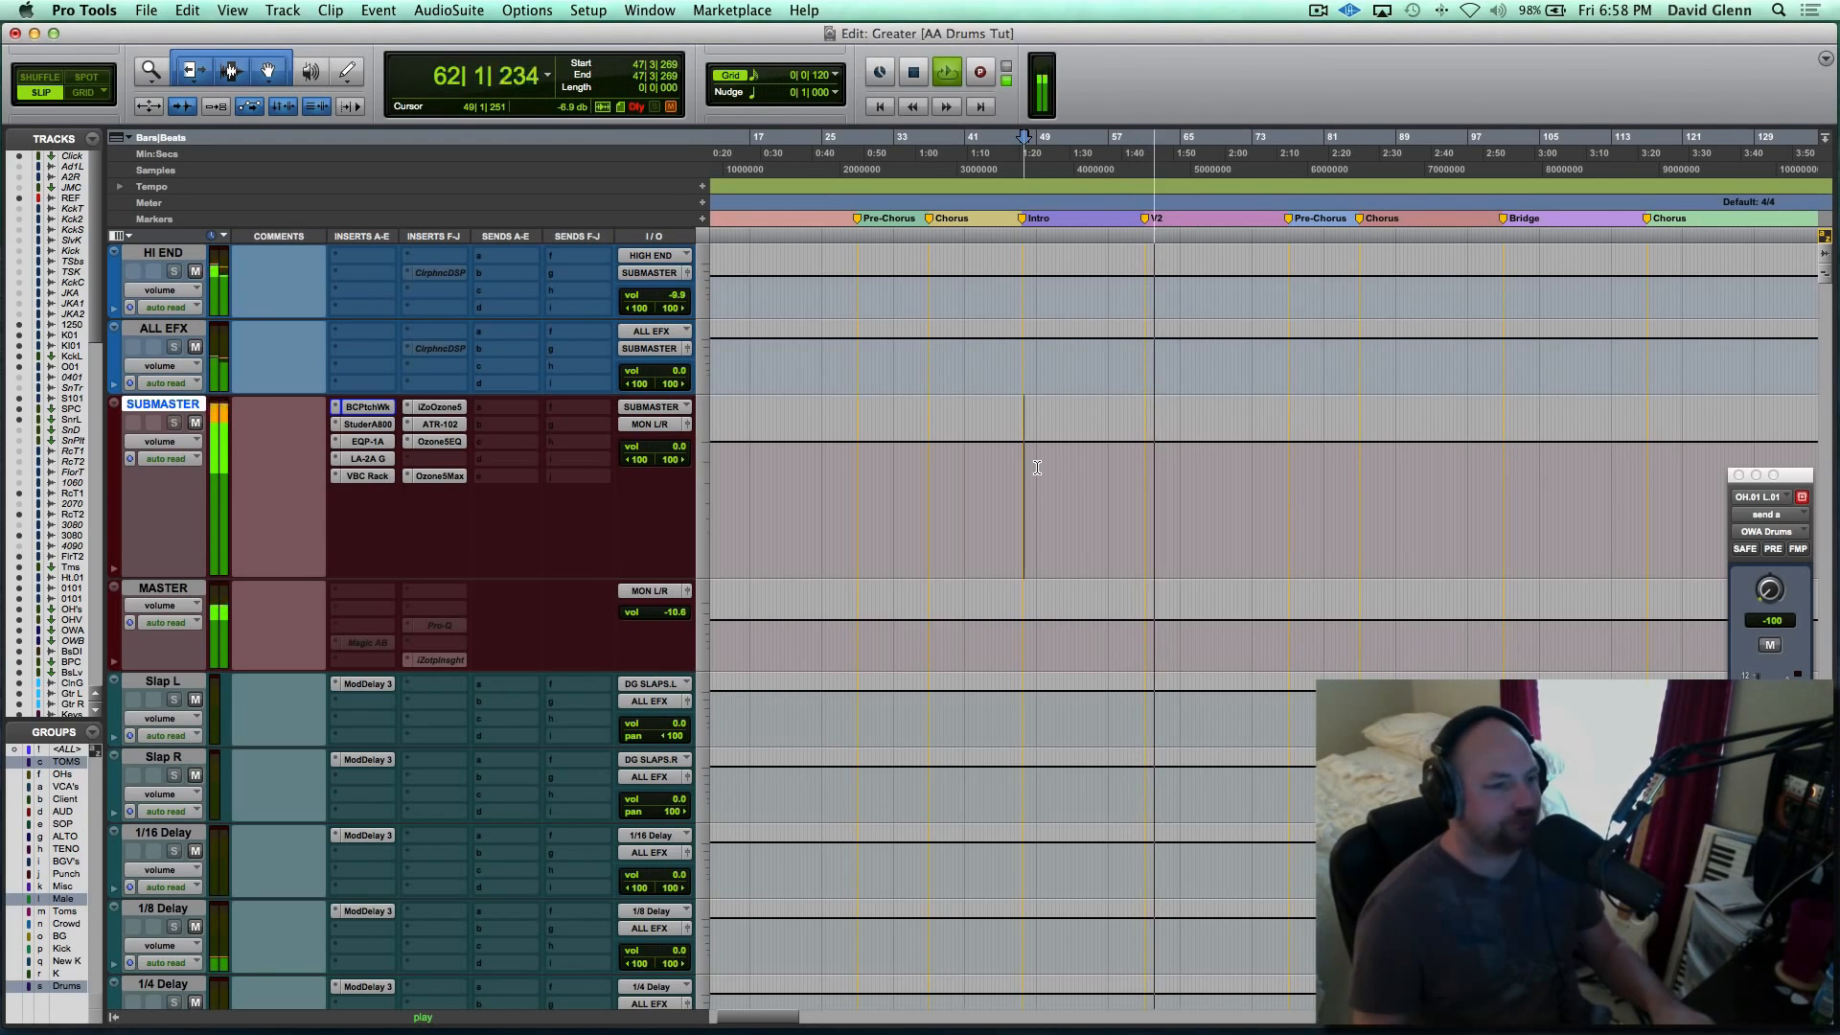
pyautogui.press('space')
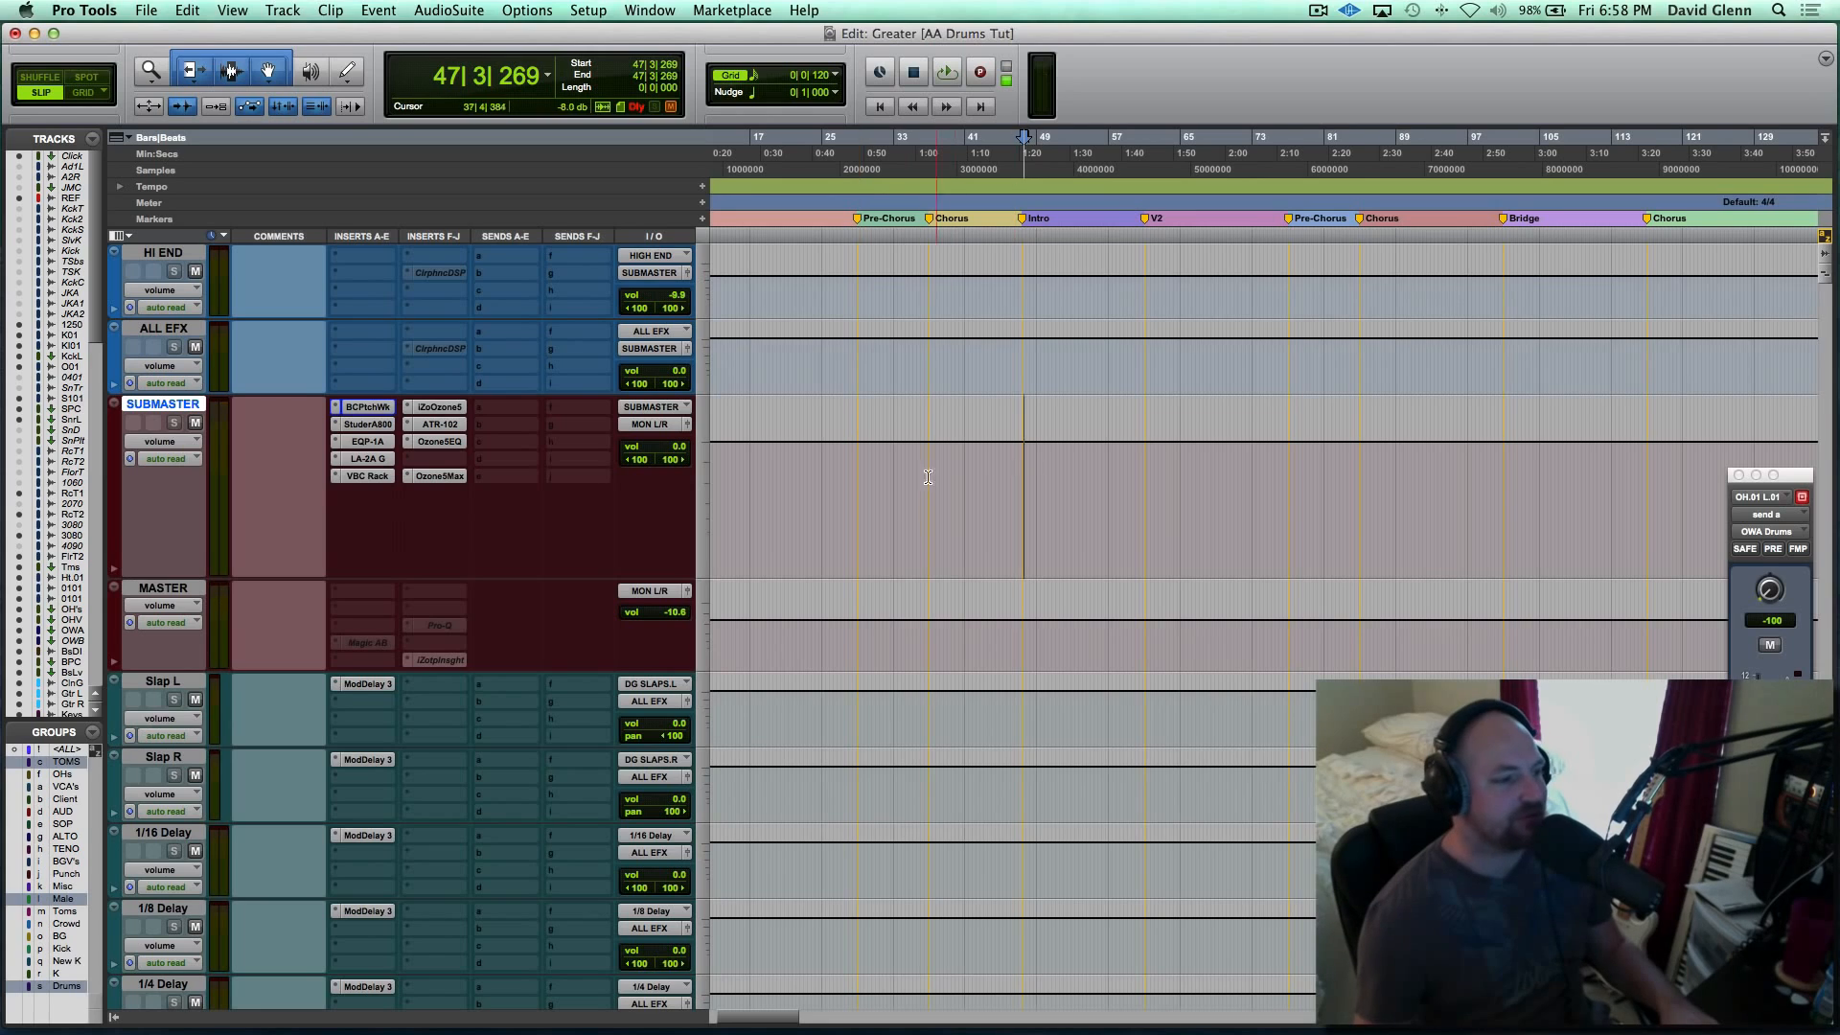
# Examine the drum tracks from the kicks to the overheads, including their inserts, sends and output routing.
pyautogui.scroll(5, 897, 519)
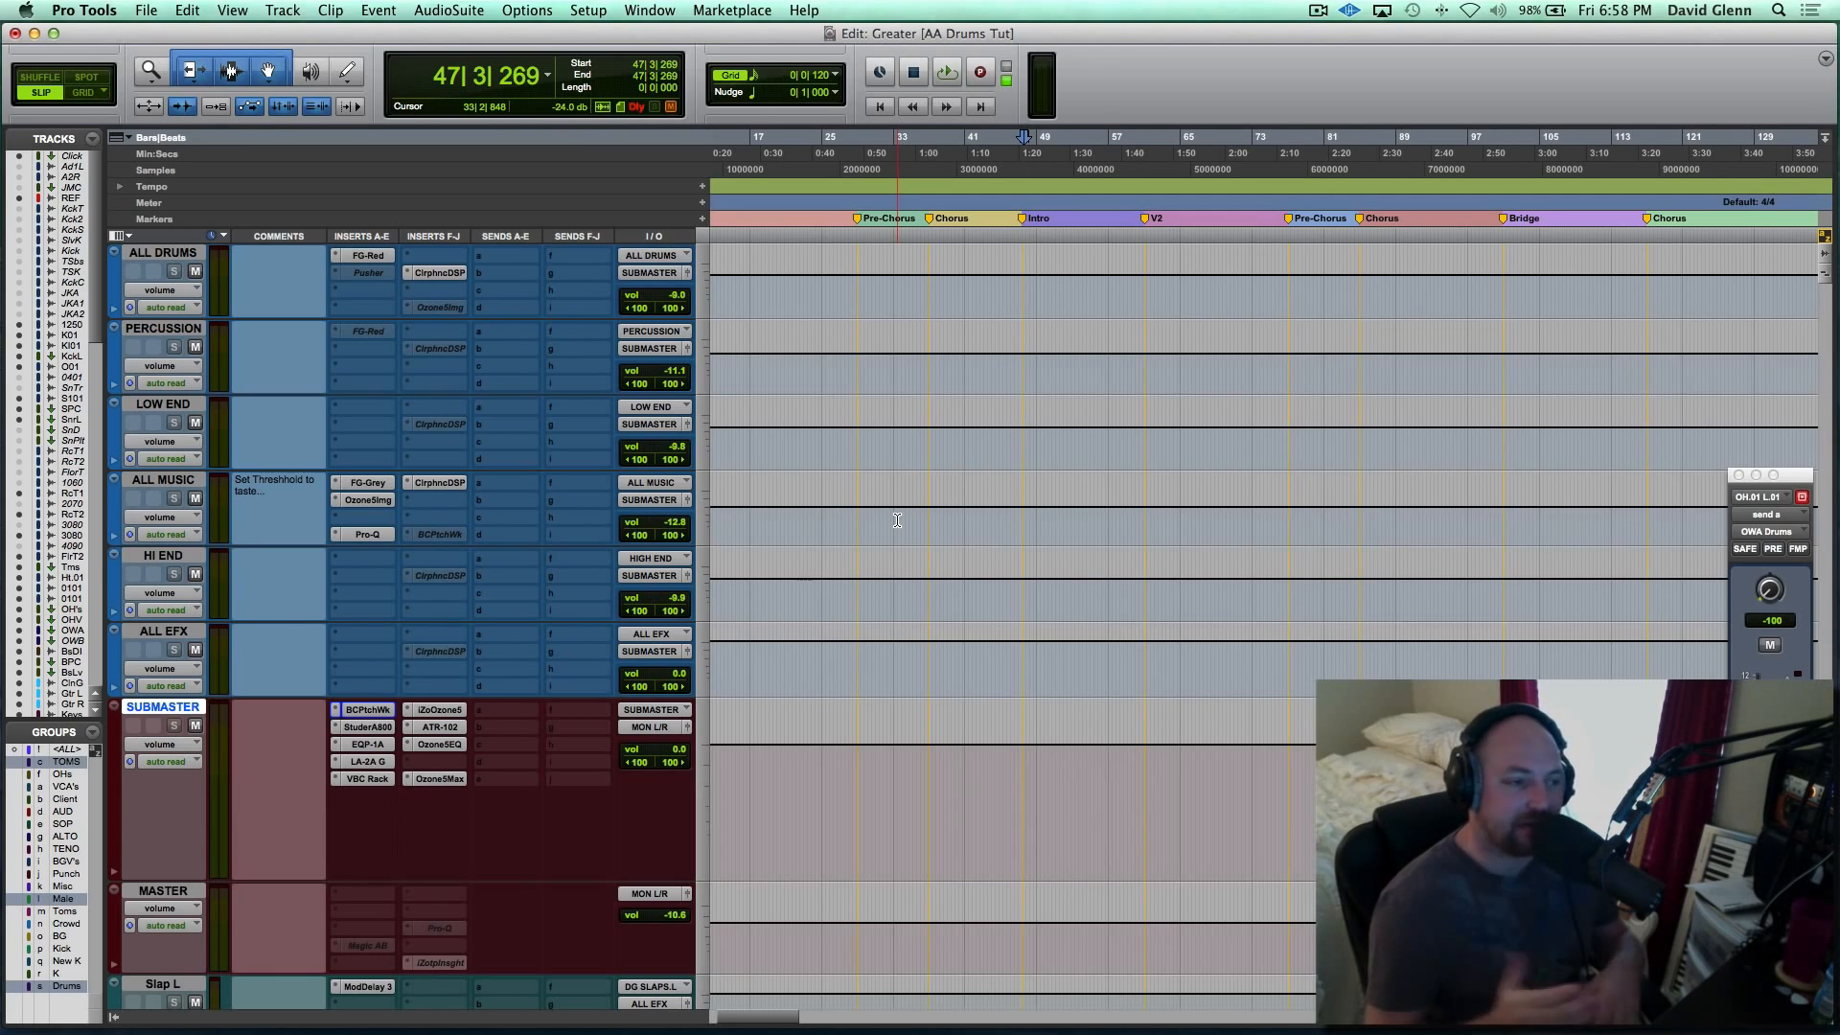
pyautogui.scroll(2, 897, 520)
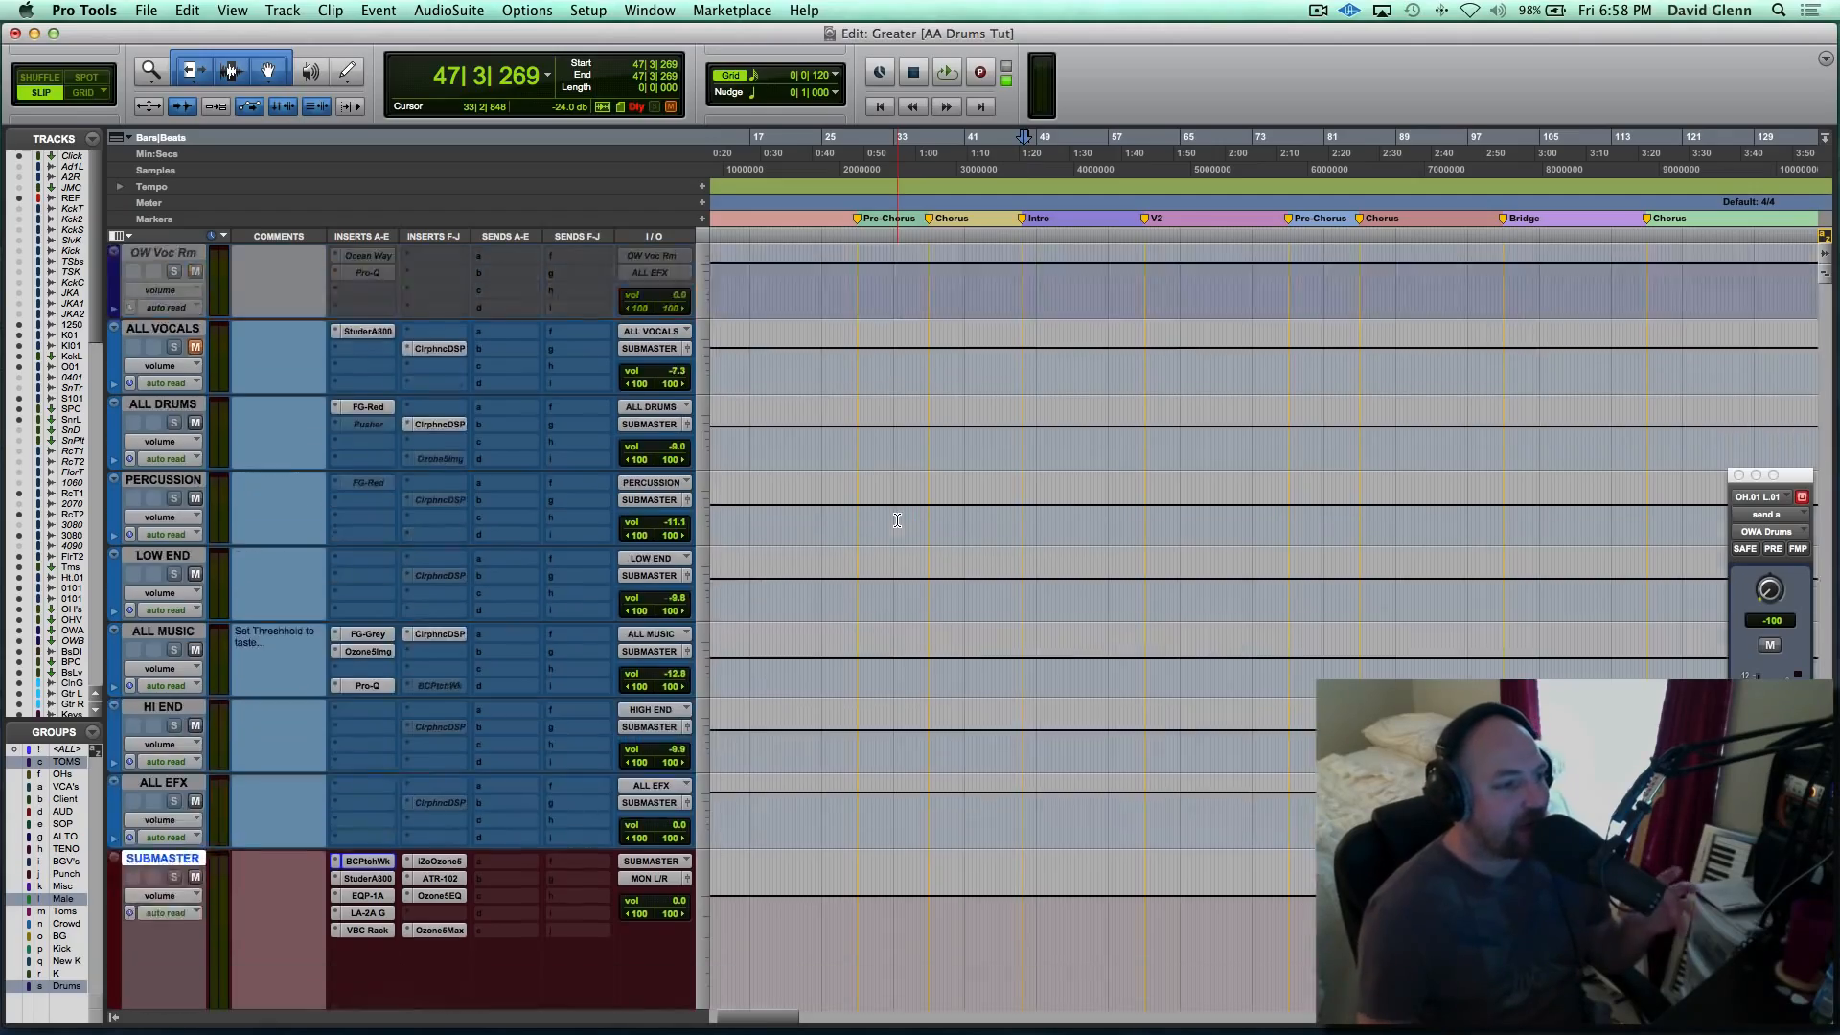
pyautogui.scroll(15, 897, 521)
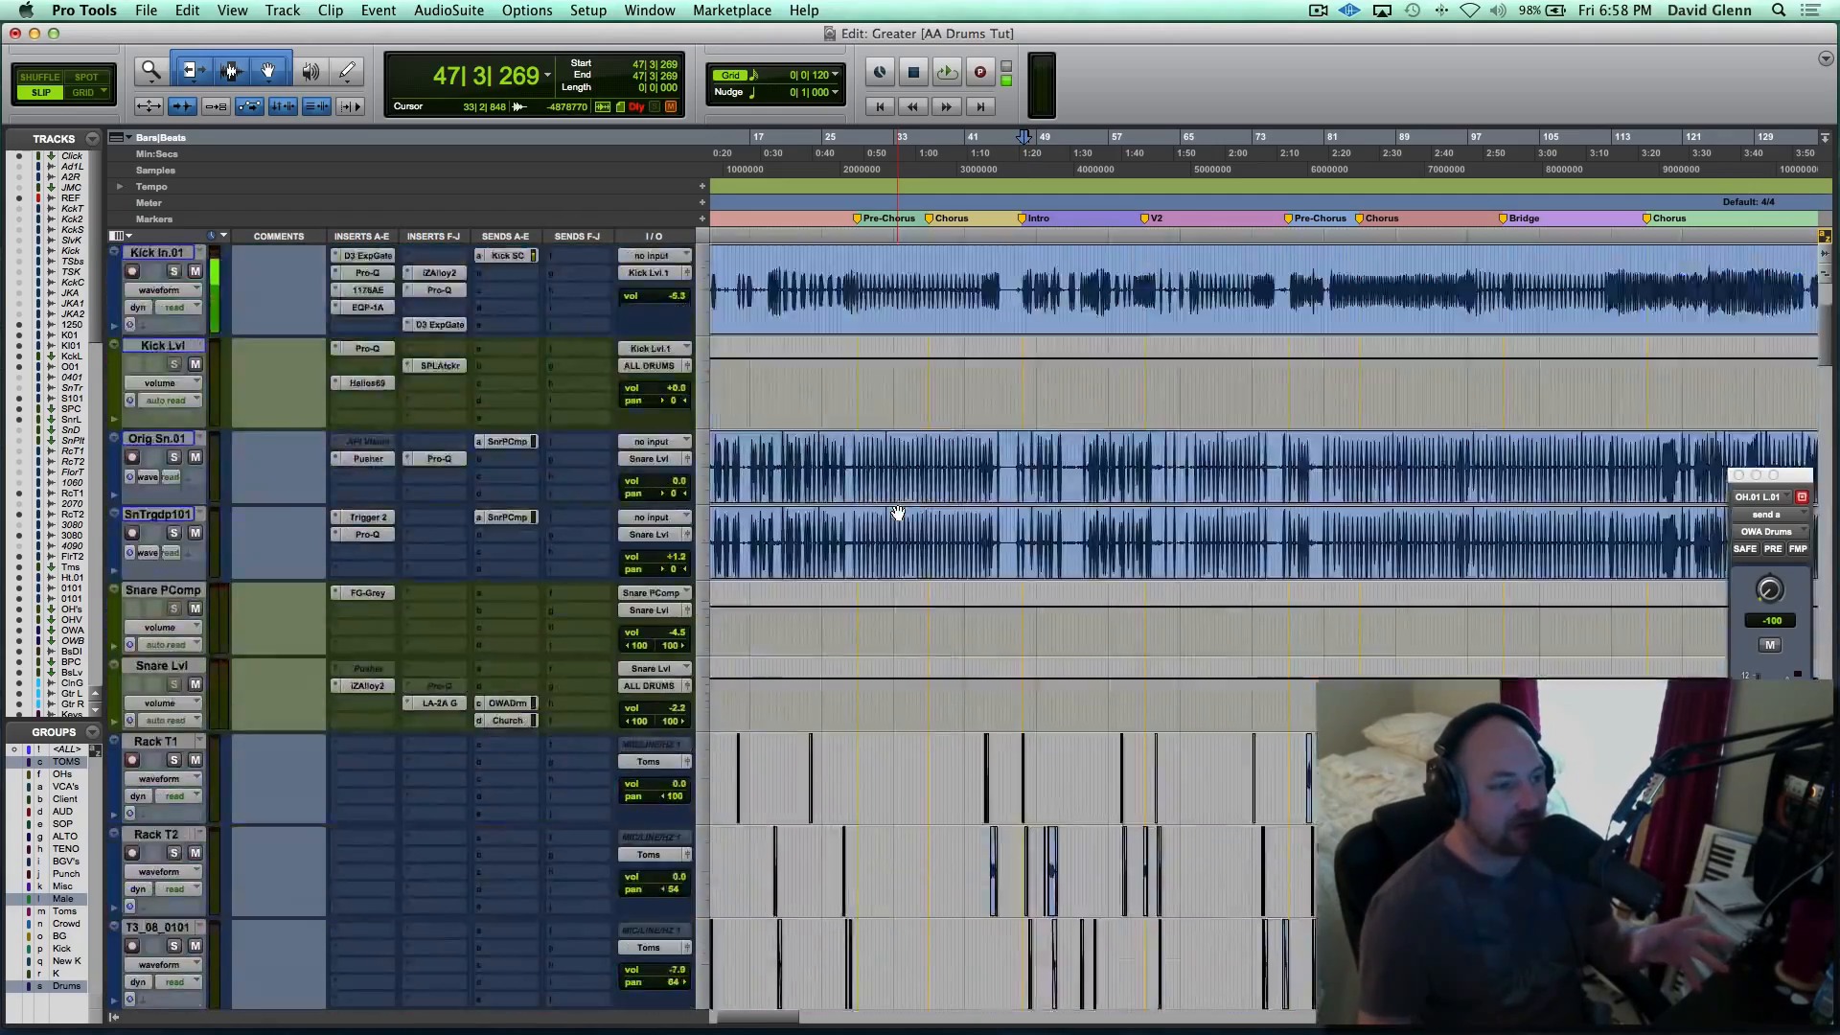
pyautogui.scroll(3, 897, 513)
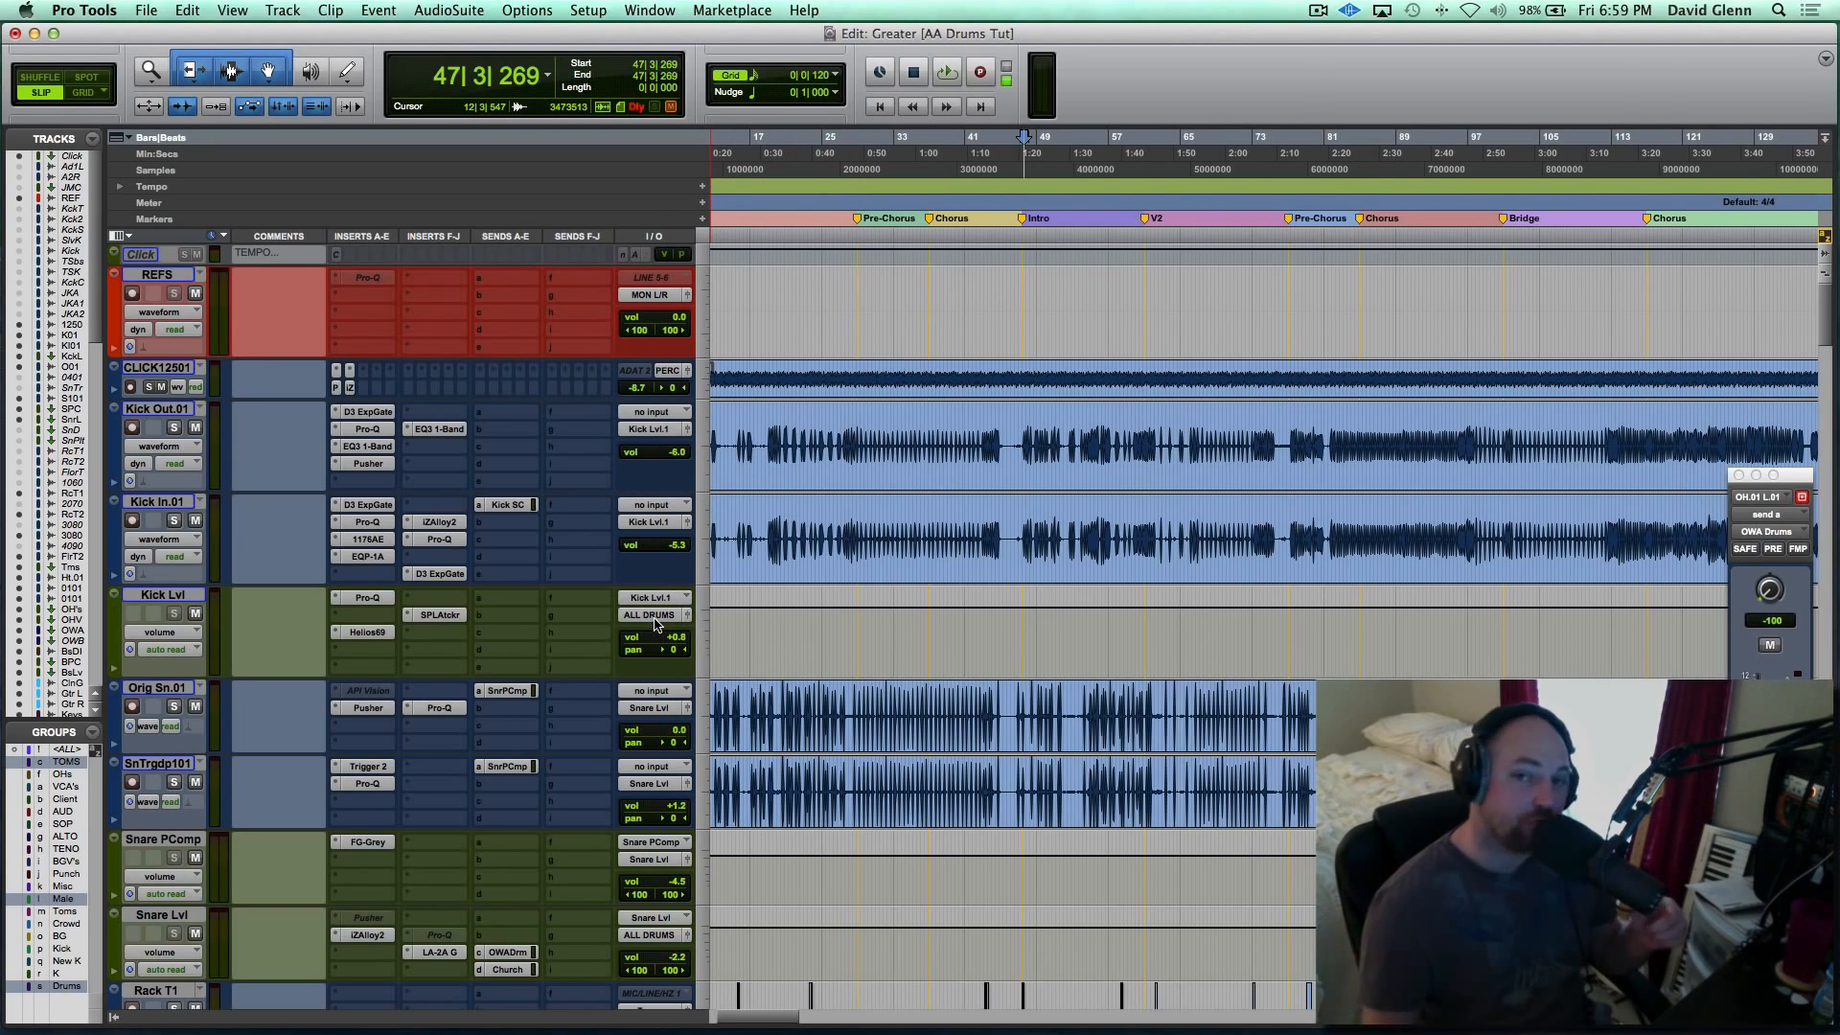
pyautogui.scroll(-3, 656, 624)
pyautogui.hscroll(-2, 655, 624)
pyautogui.scroll(-7, 842, 668)
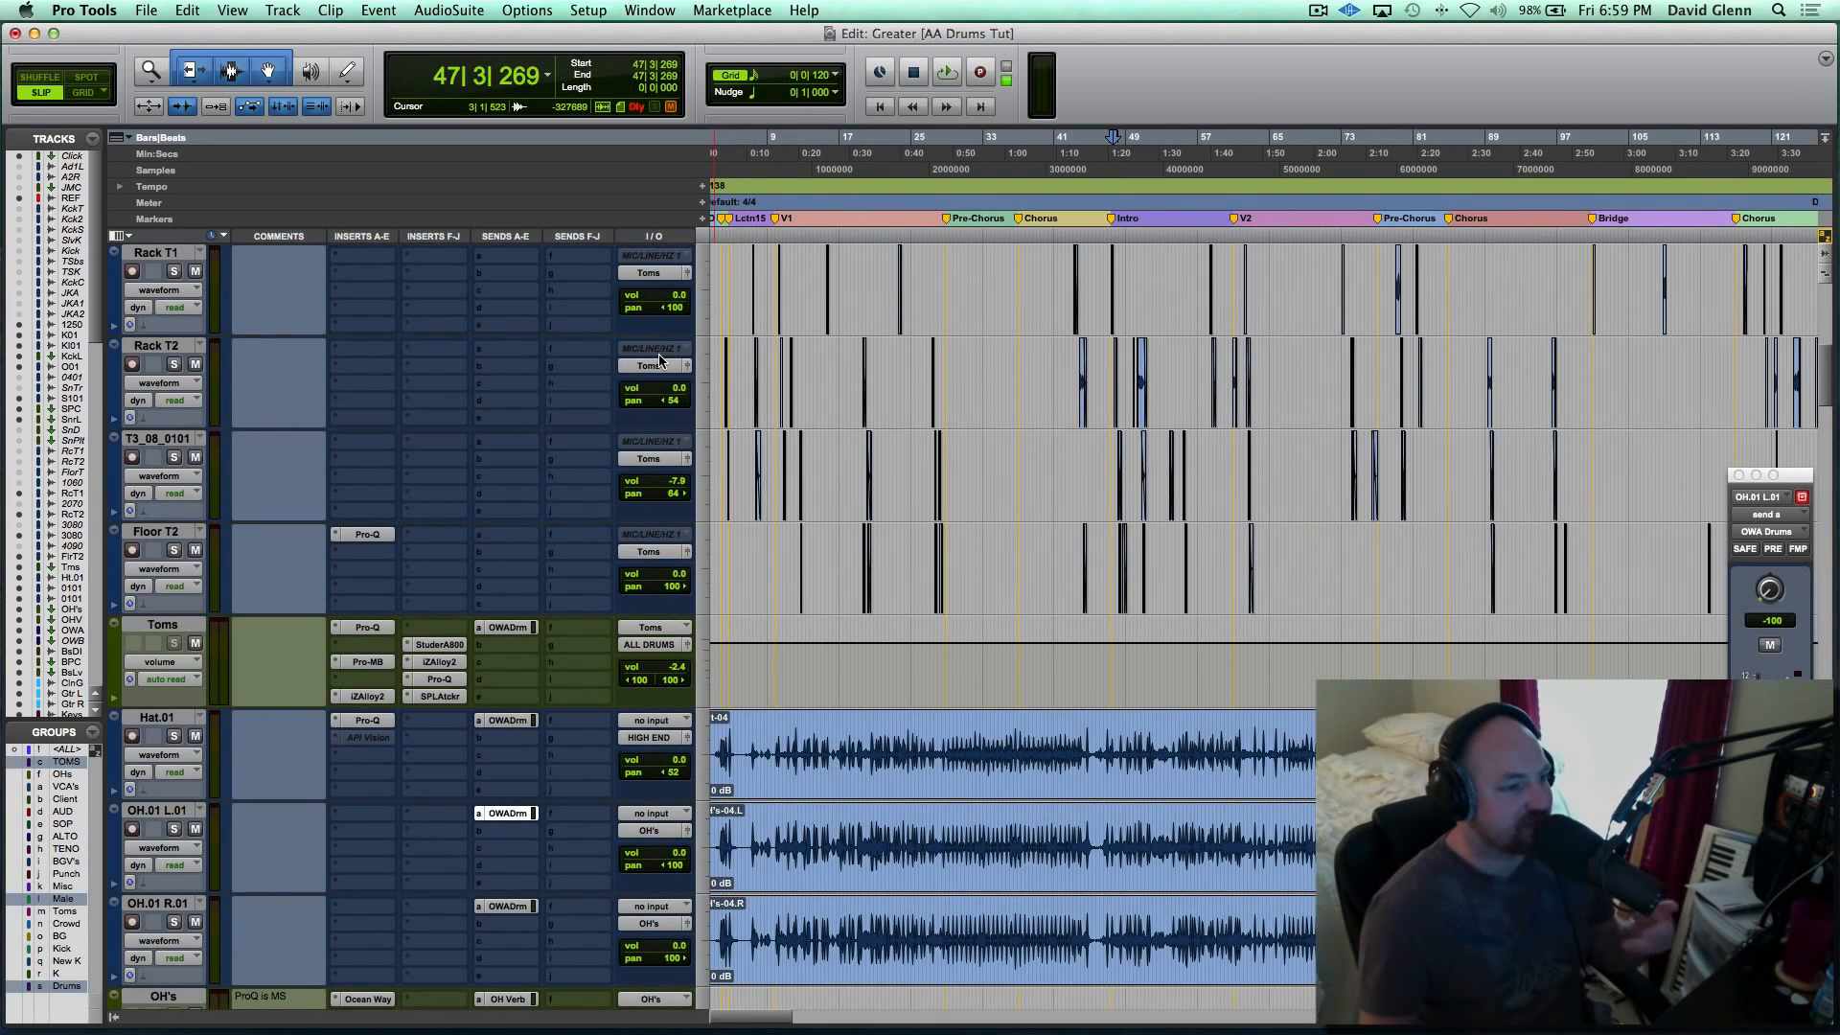
pyautogui.scroll(-2, 659, 361)
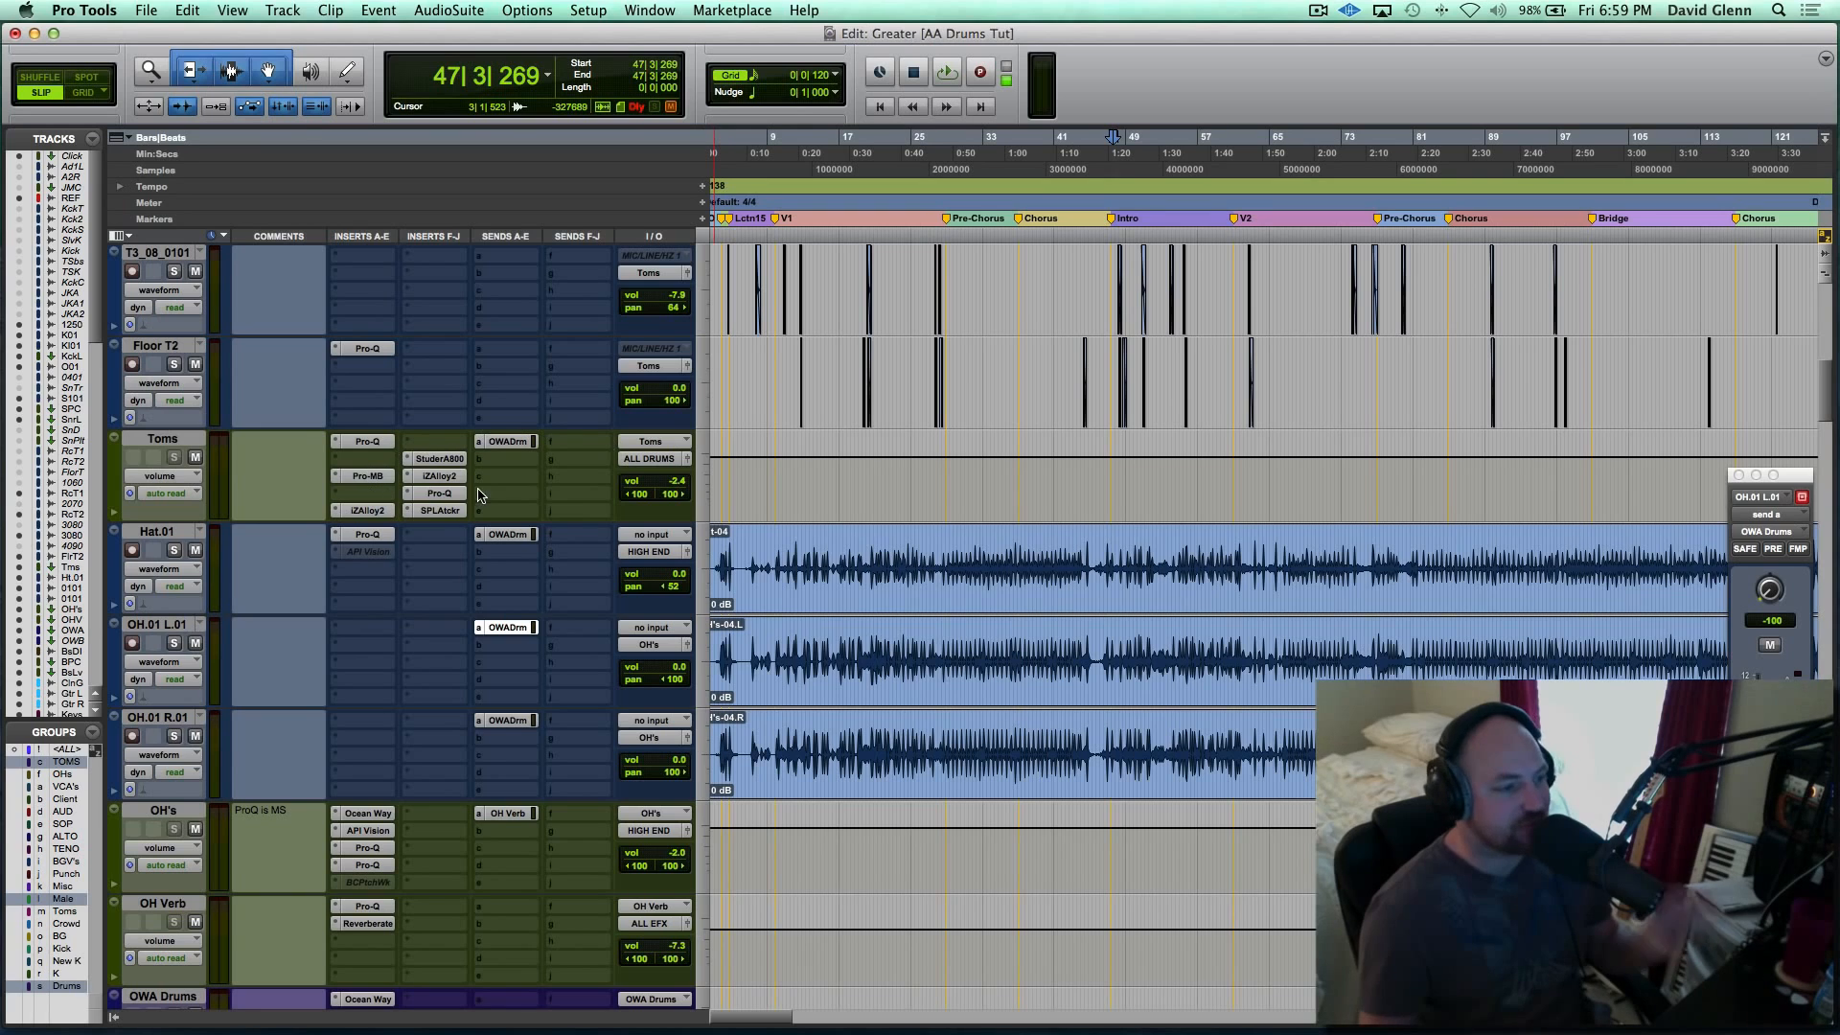
# Examine the bass, guitar, keys, background vocal, audience, lead vocal and effects tracks and how they feed the group buses.
pyautogui.scroll(-7, 658, 468)
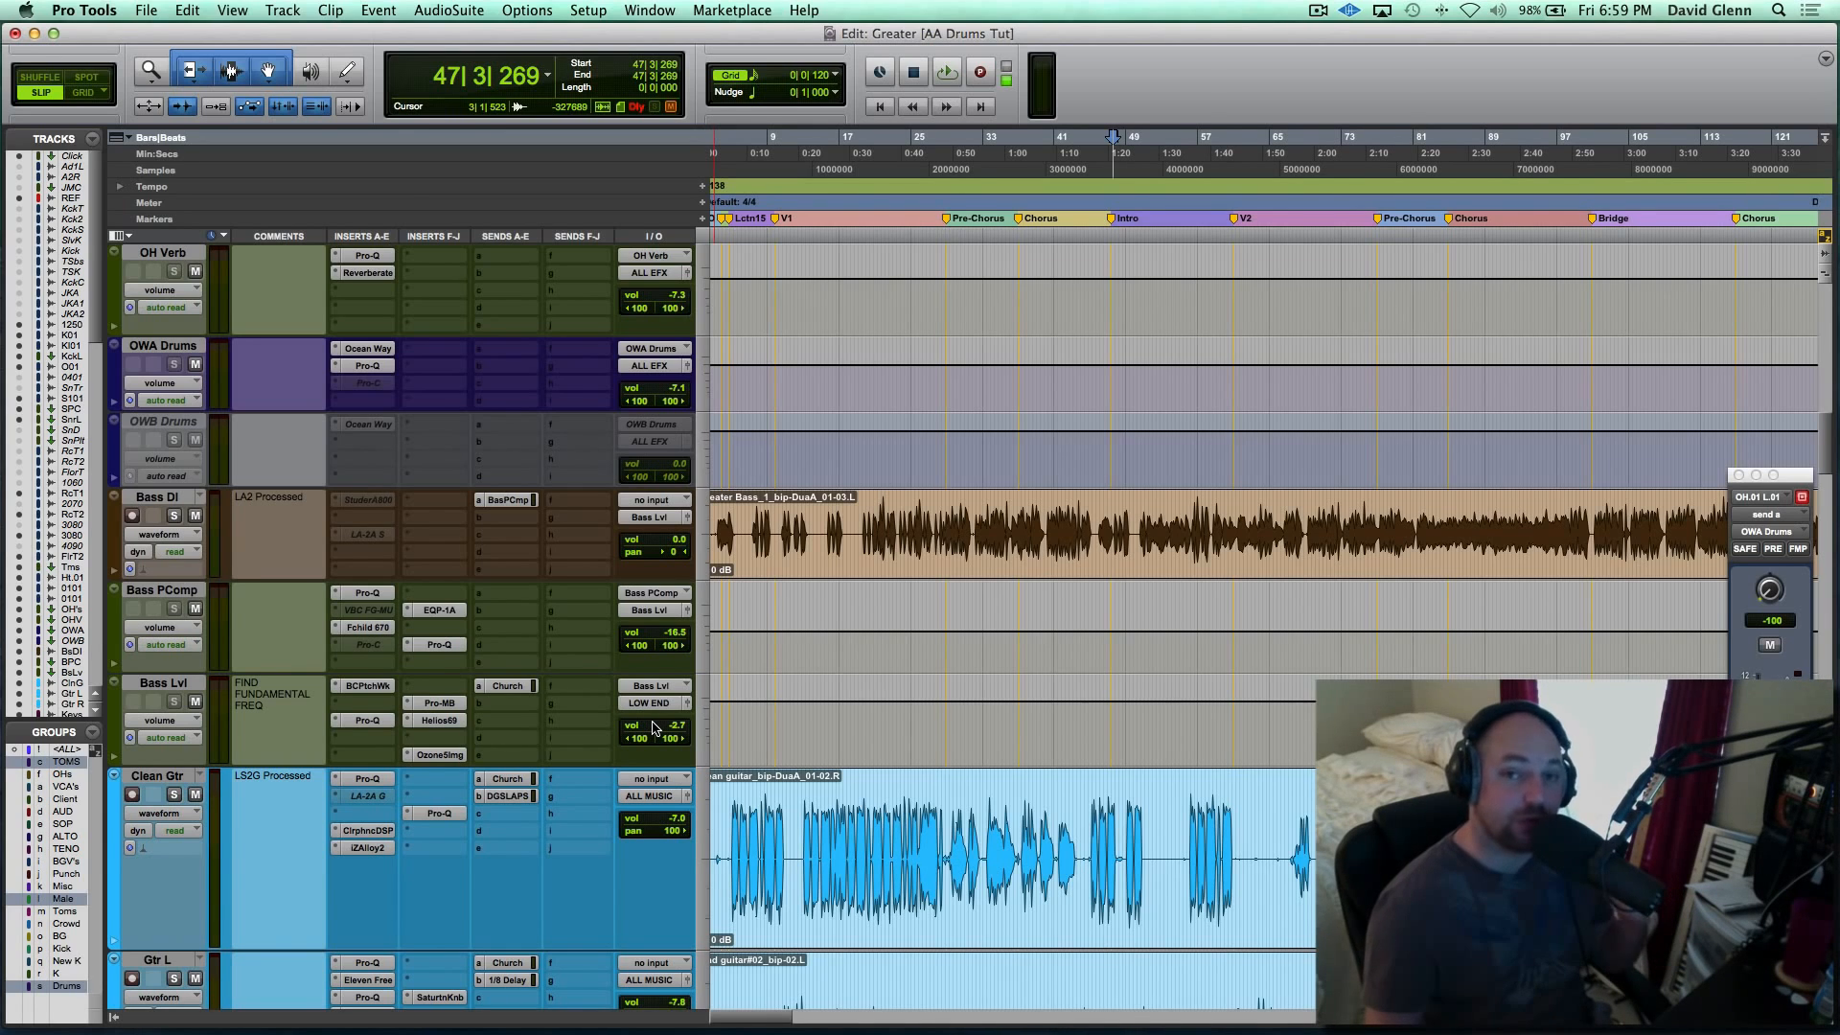
pyautogui.scroll(-3, 653, 727)
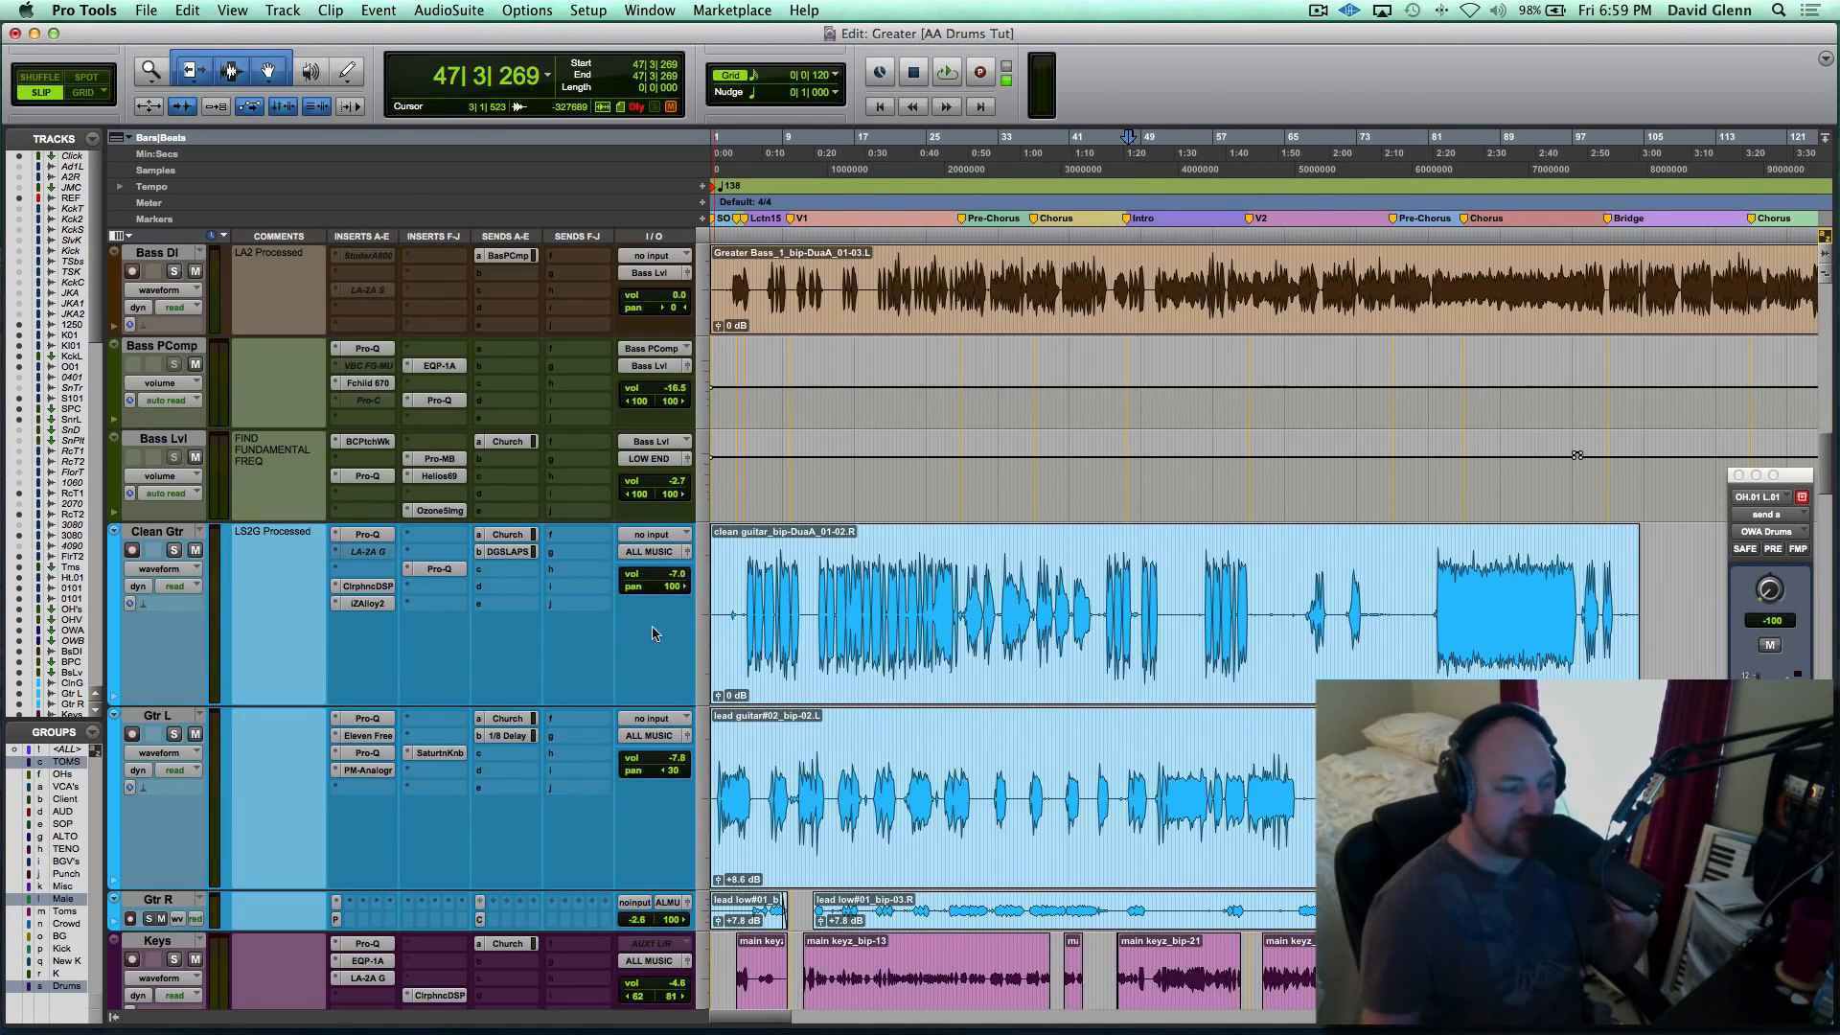
pyautogui.scroll(-2, 653, 633)
pyautogui.scroll(-15, 652, 632)
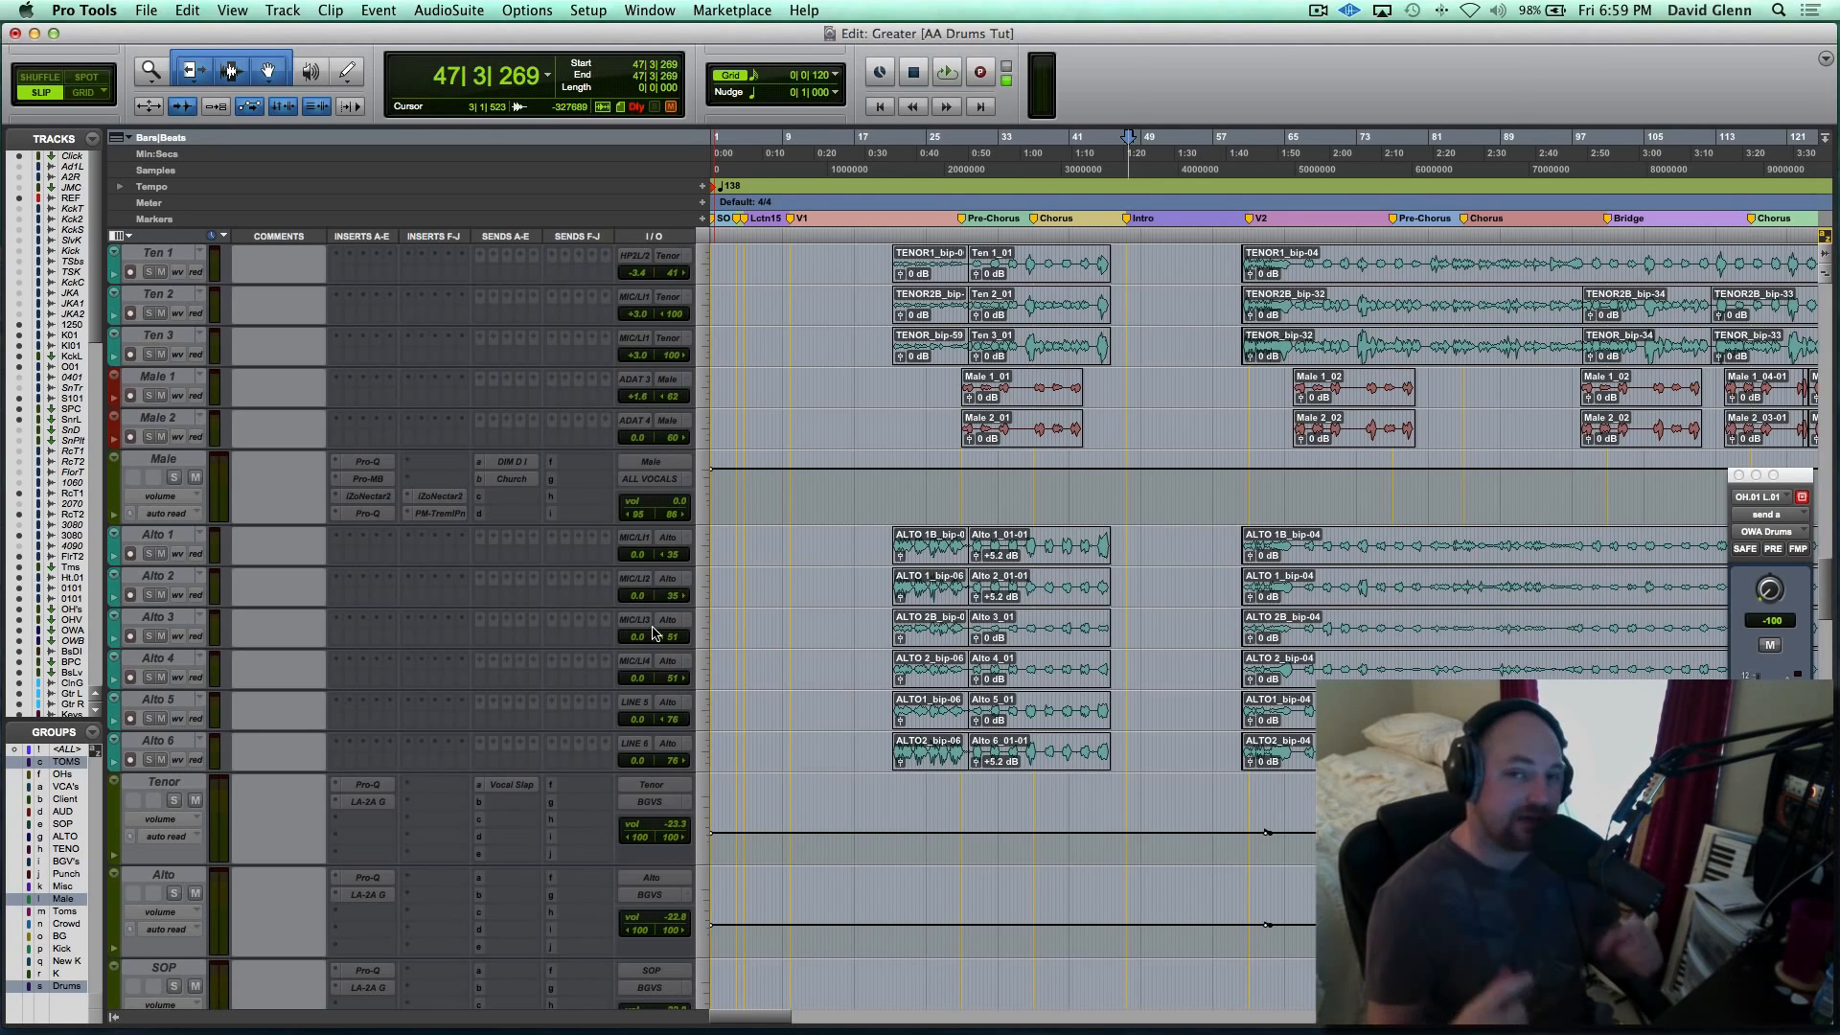
pyautogui.scroll(-10, 525, 468)
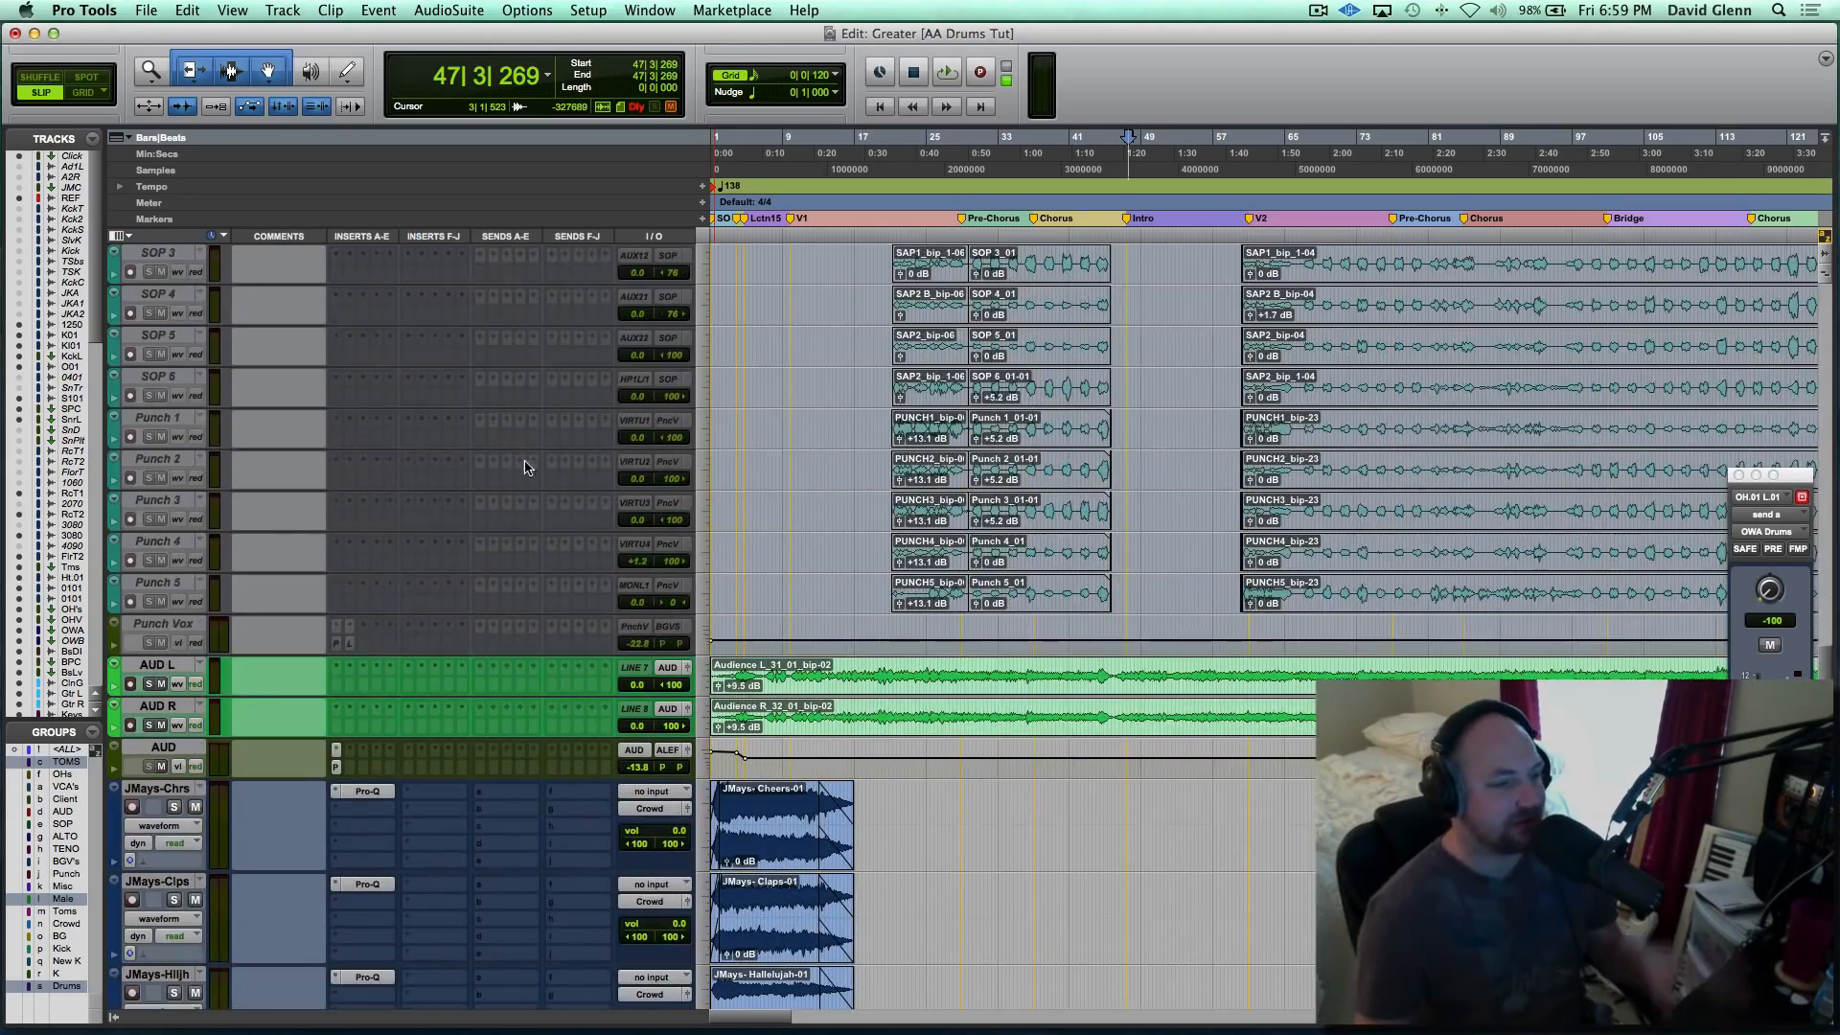
pyautogui.scroll(-10, 527, 469)
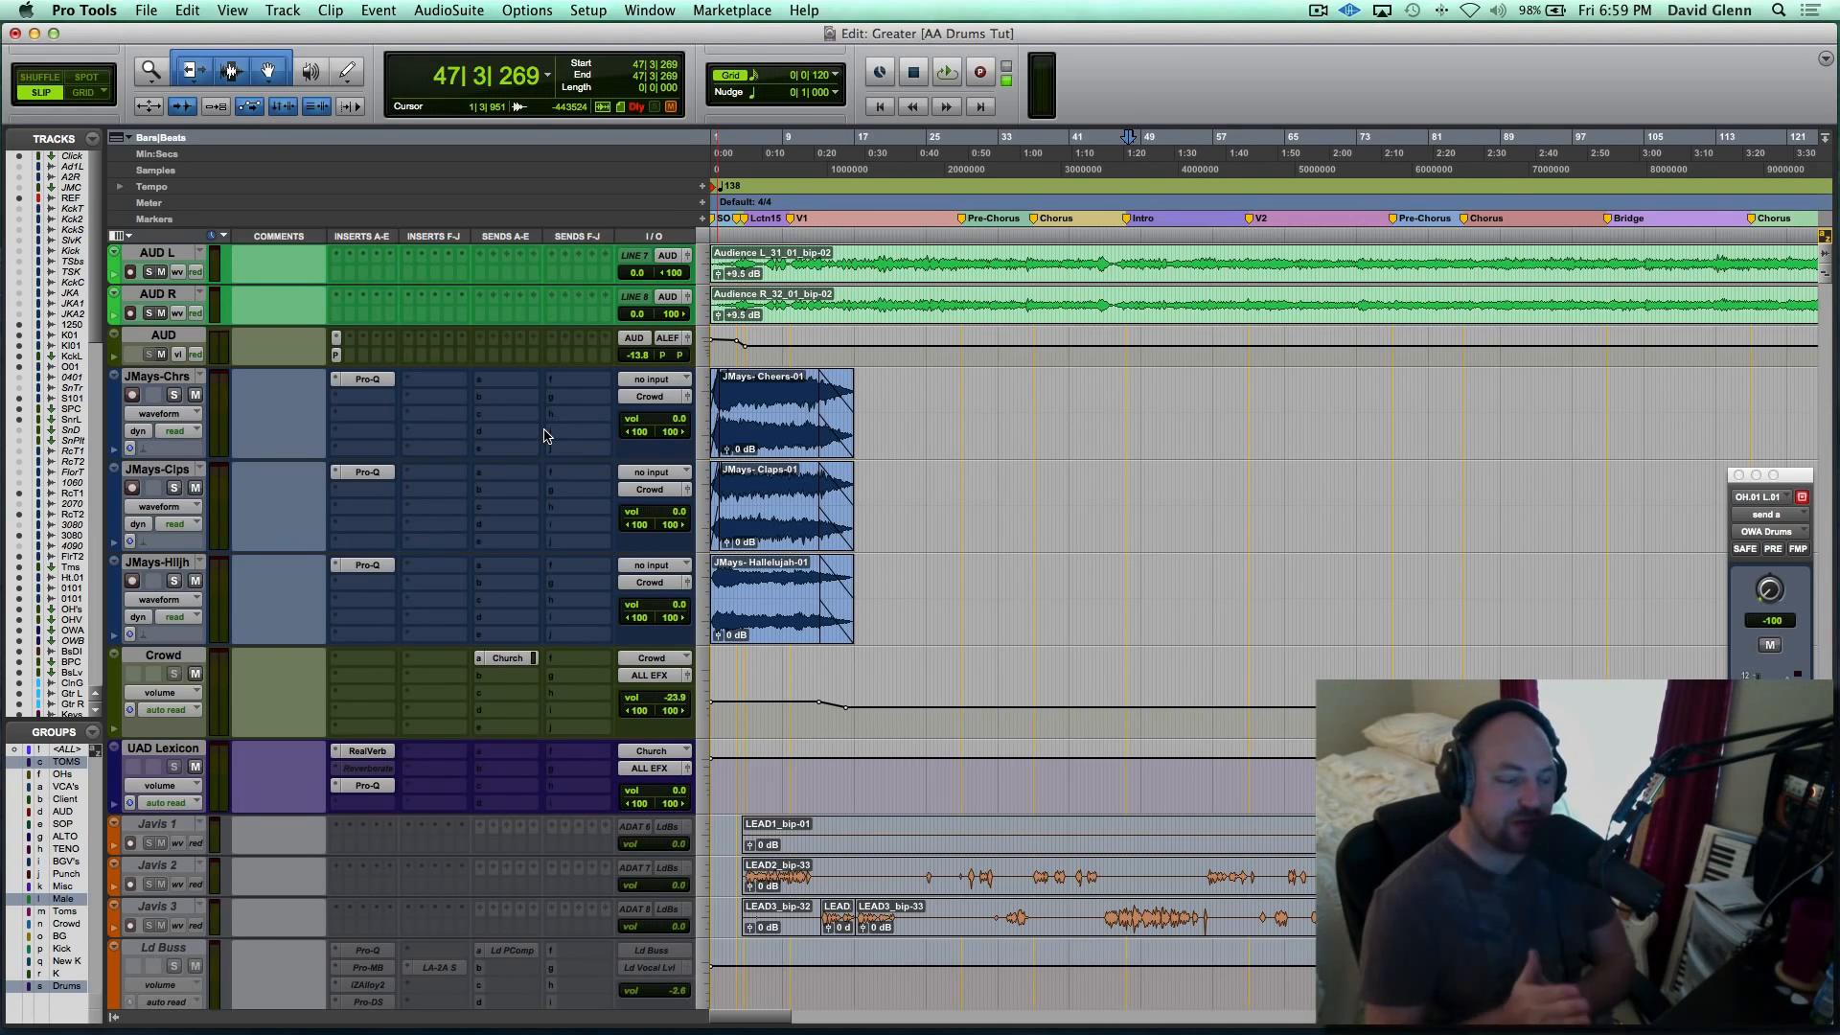
pyautogui.scroll(-5, 543, 436)
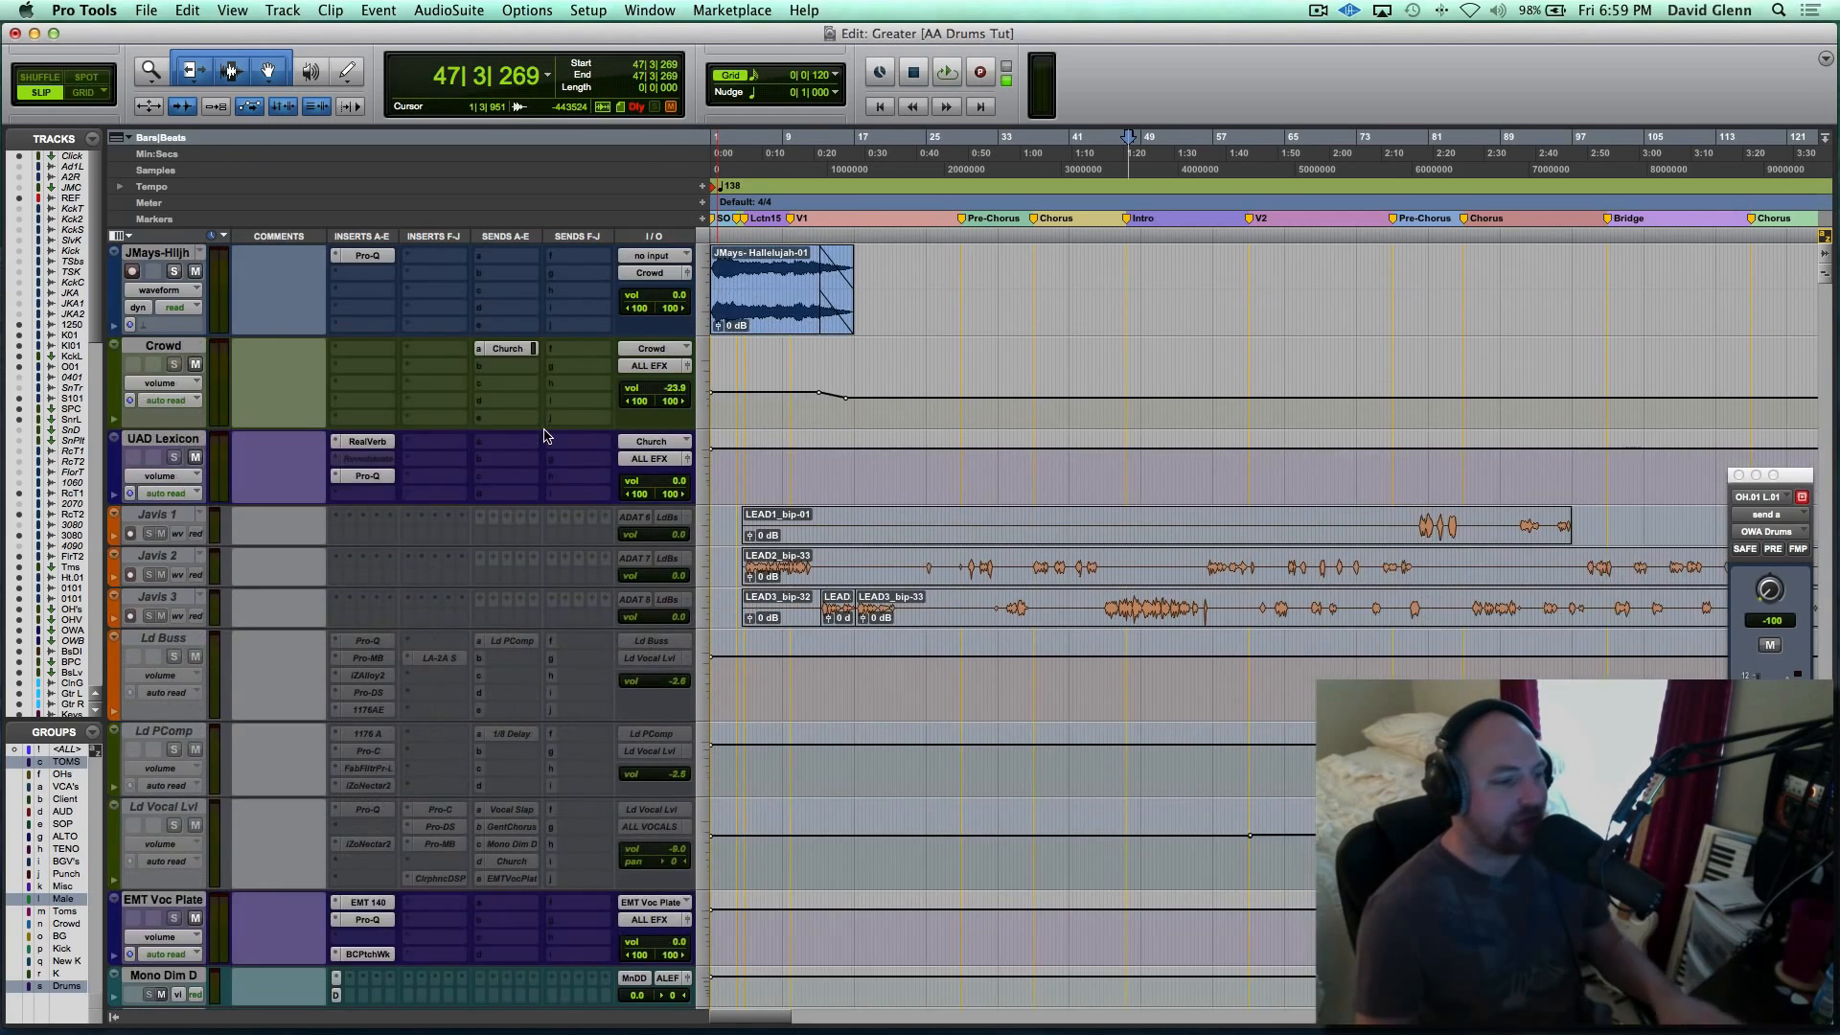
pyautogui.scroll(-15, 544, 436)
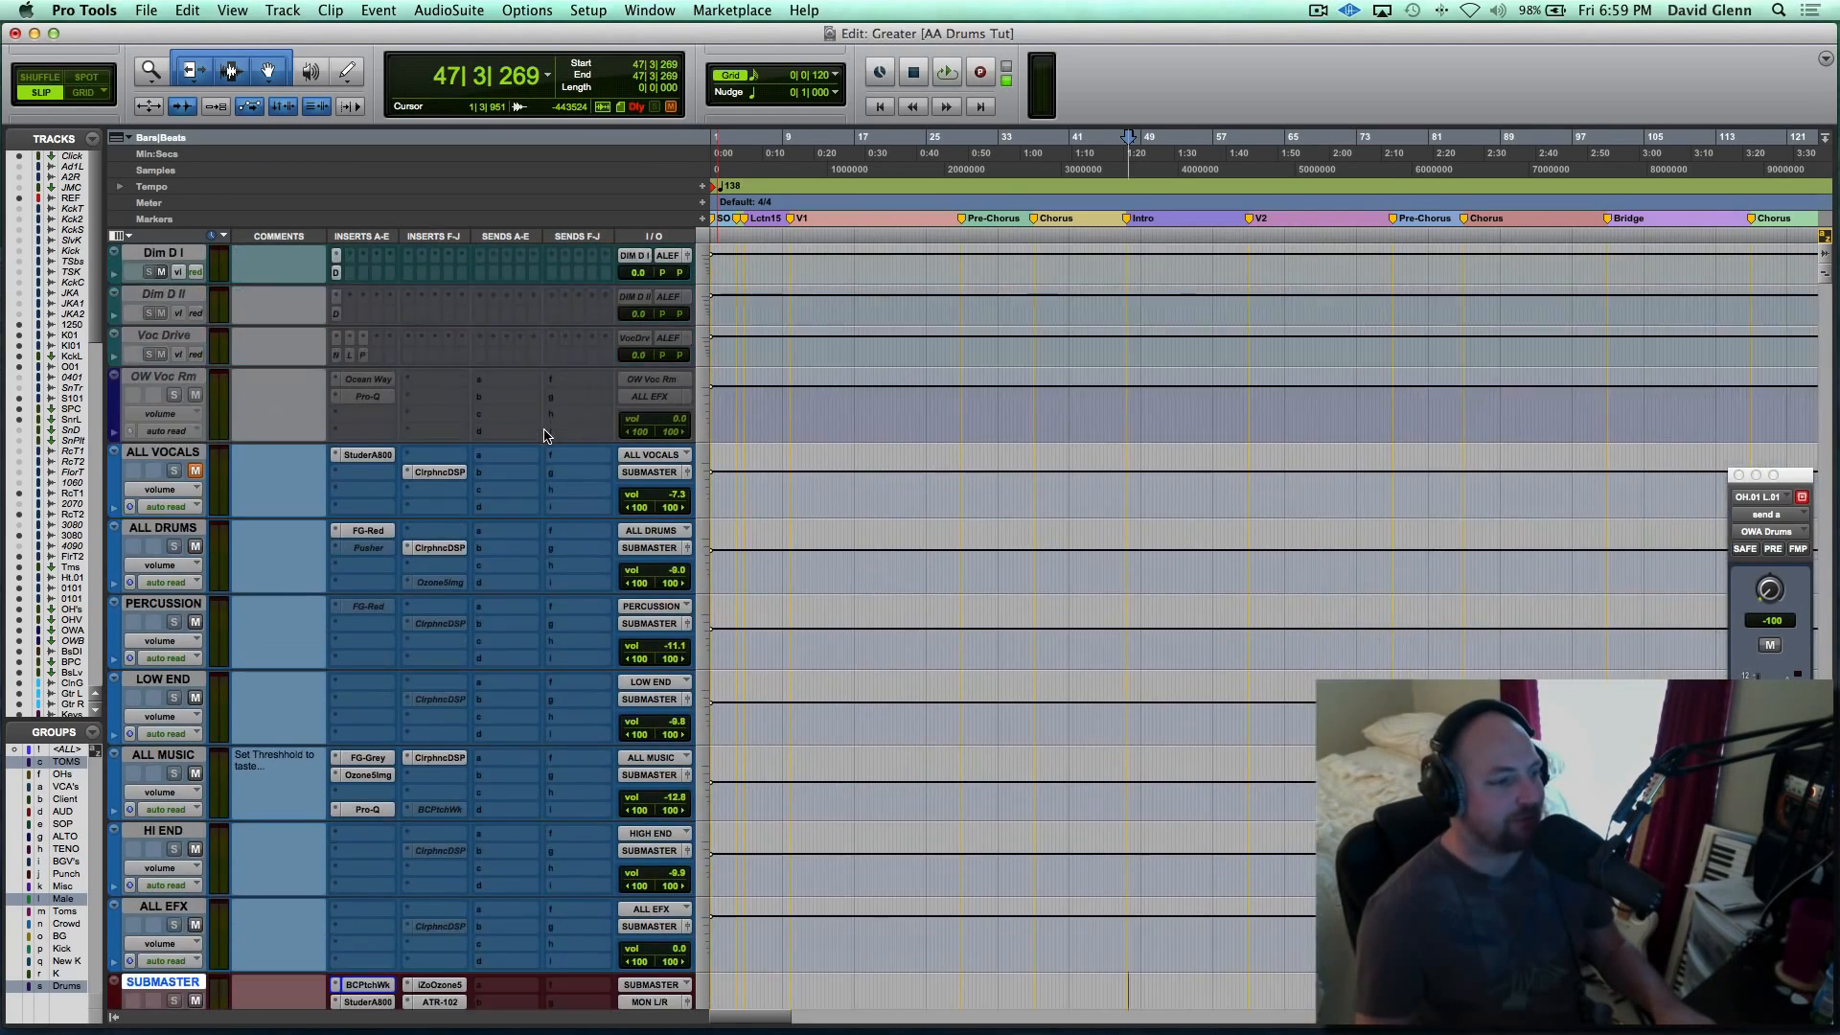
# Select all the group bus tracks from ALL VOCALS to ALL EFX.
pyautogui.scroll(-3, 543, 436)
pyautogui.click(175, 328)
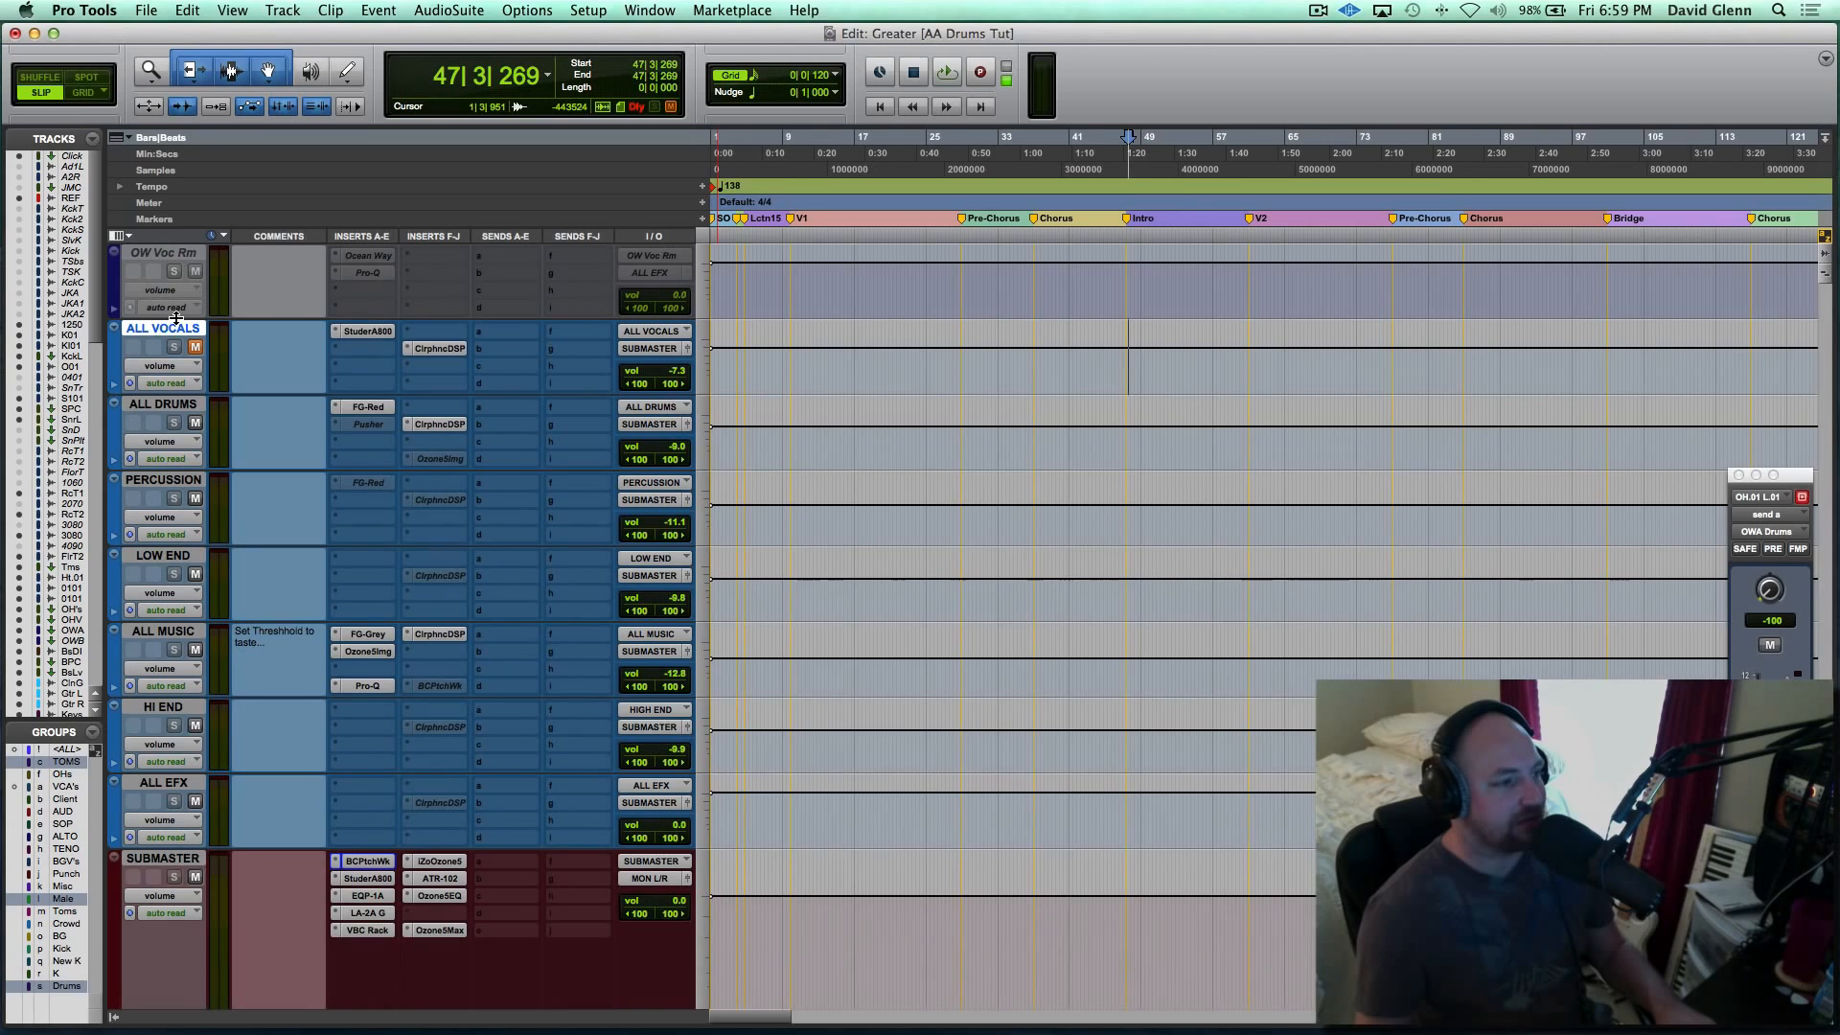
pyautogui.keyDown('shift'); pyautogui.click(168, 786); pyautogui.keyUp('shift')
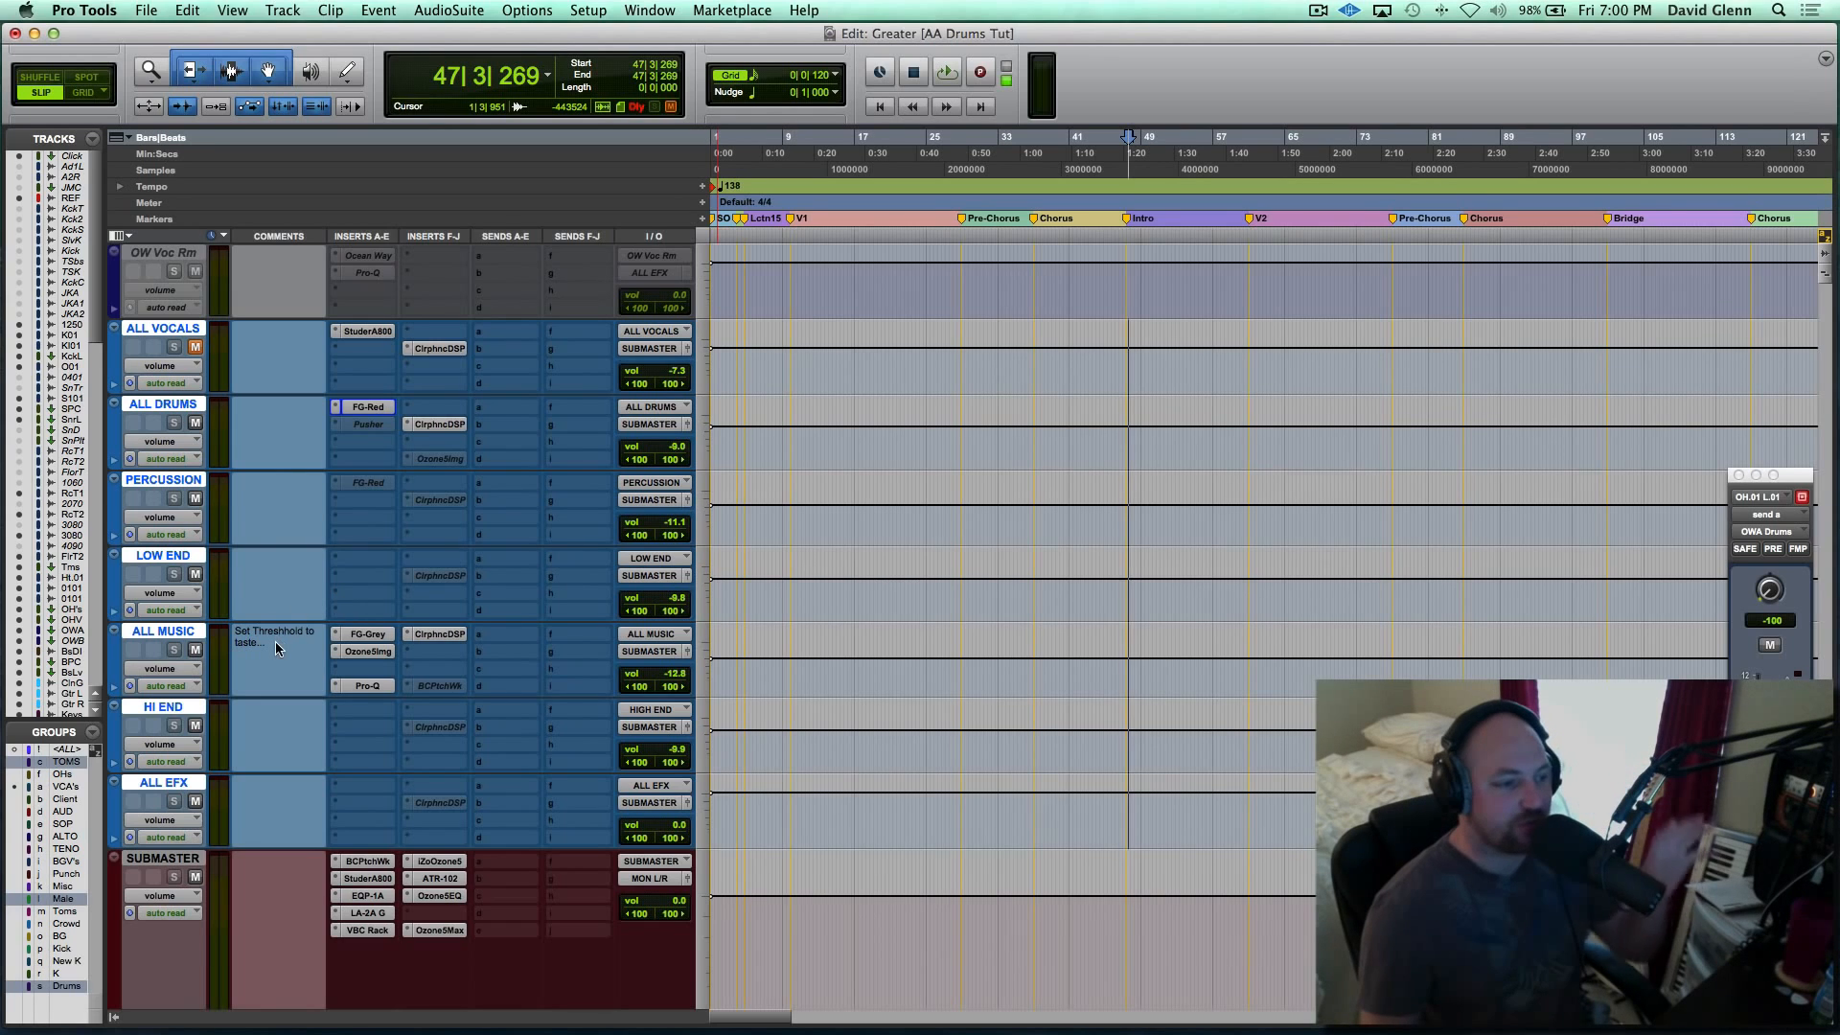
# Open the BCPtchWk insert on the SUBMASTER track and examine its S1 Imager Stereo plug-in.
pyautogui.scroll(-3, 274, 641)
pyautogui.scroll(-2, 382, 589)
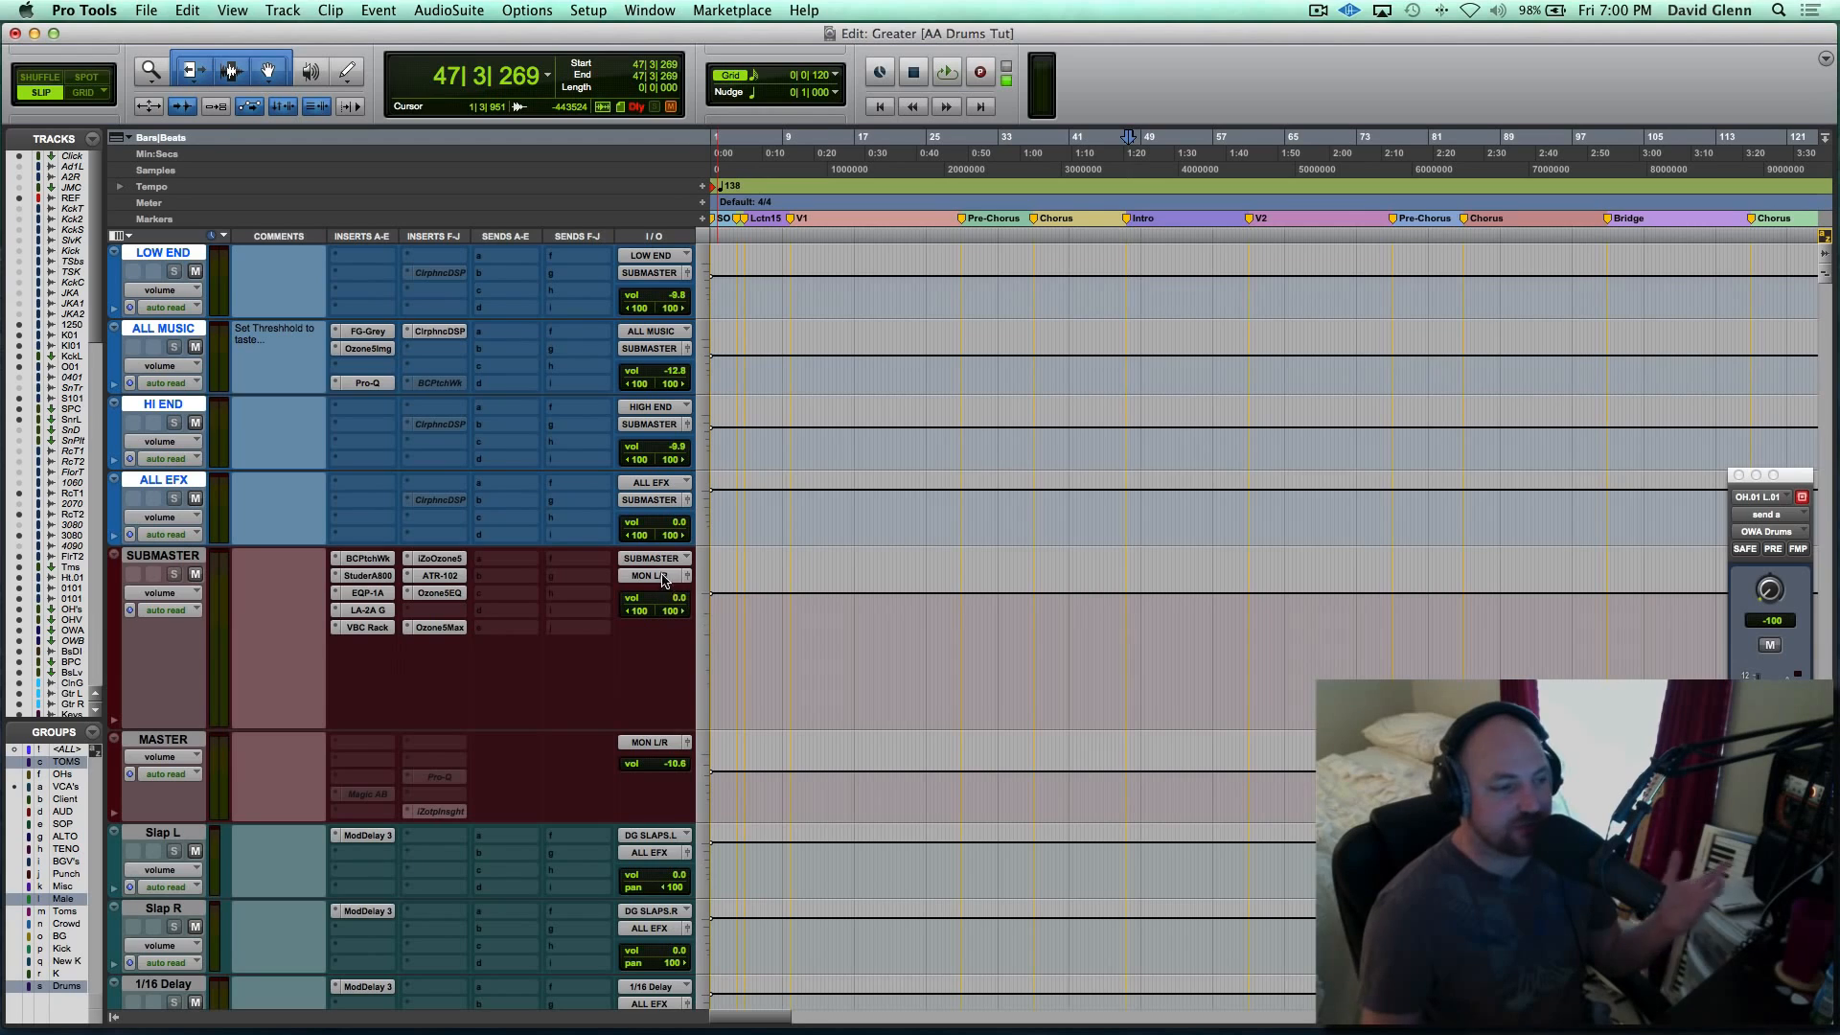
pyautogui.scroll(-1, 567, 582)
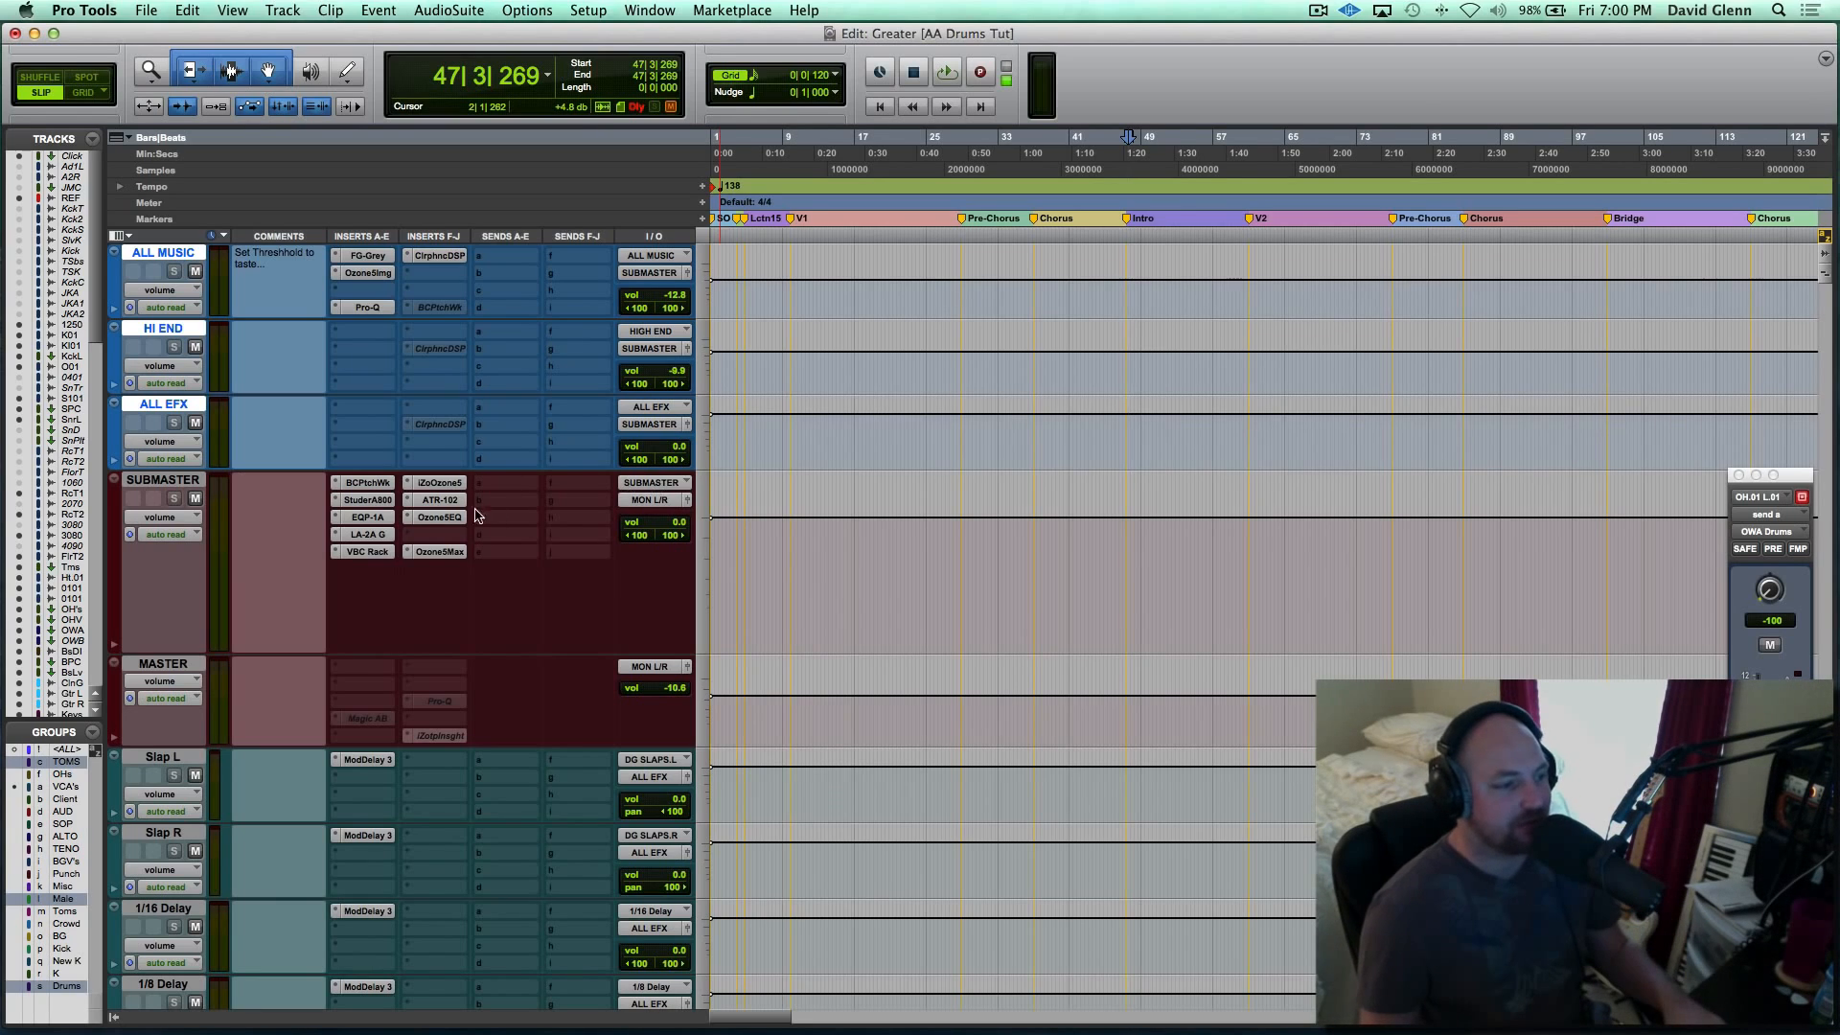
pyautogui.click(367, 485)
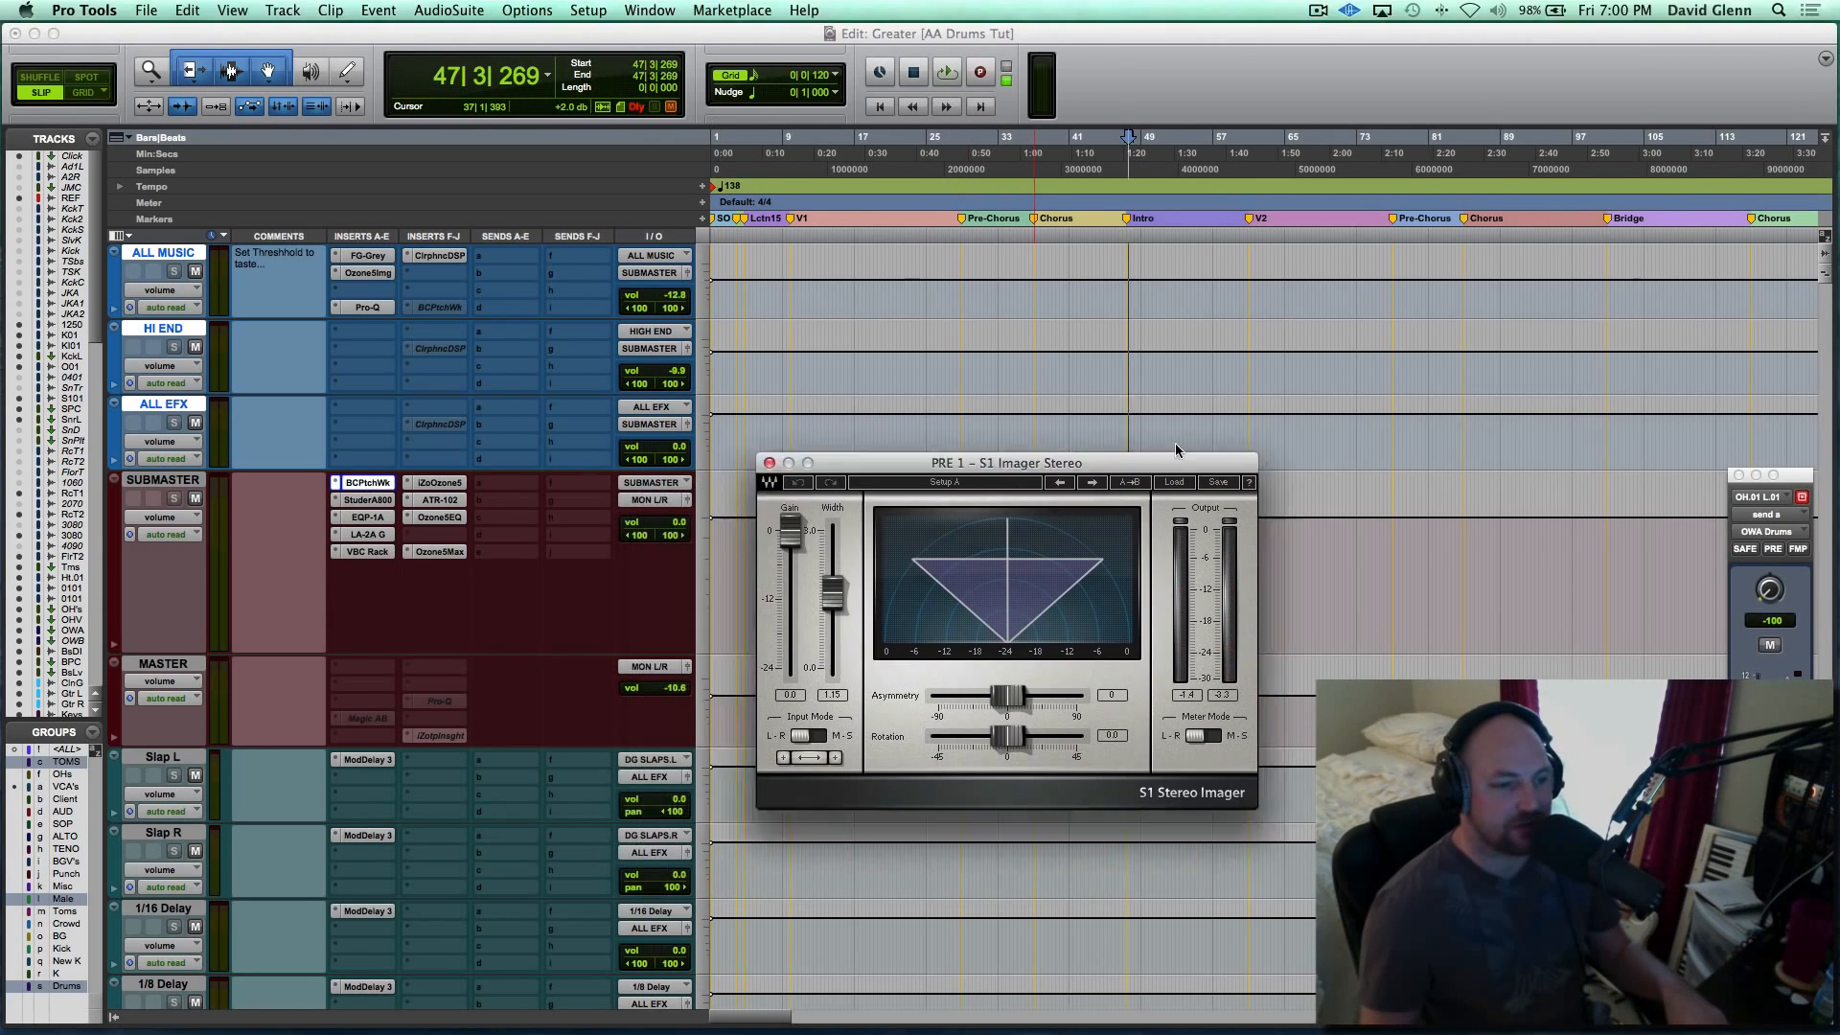
pyautogui.click(655, 501)
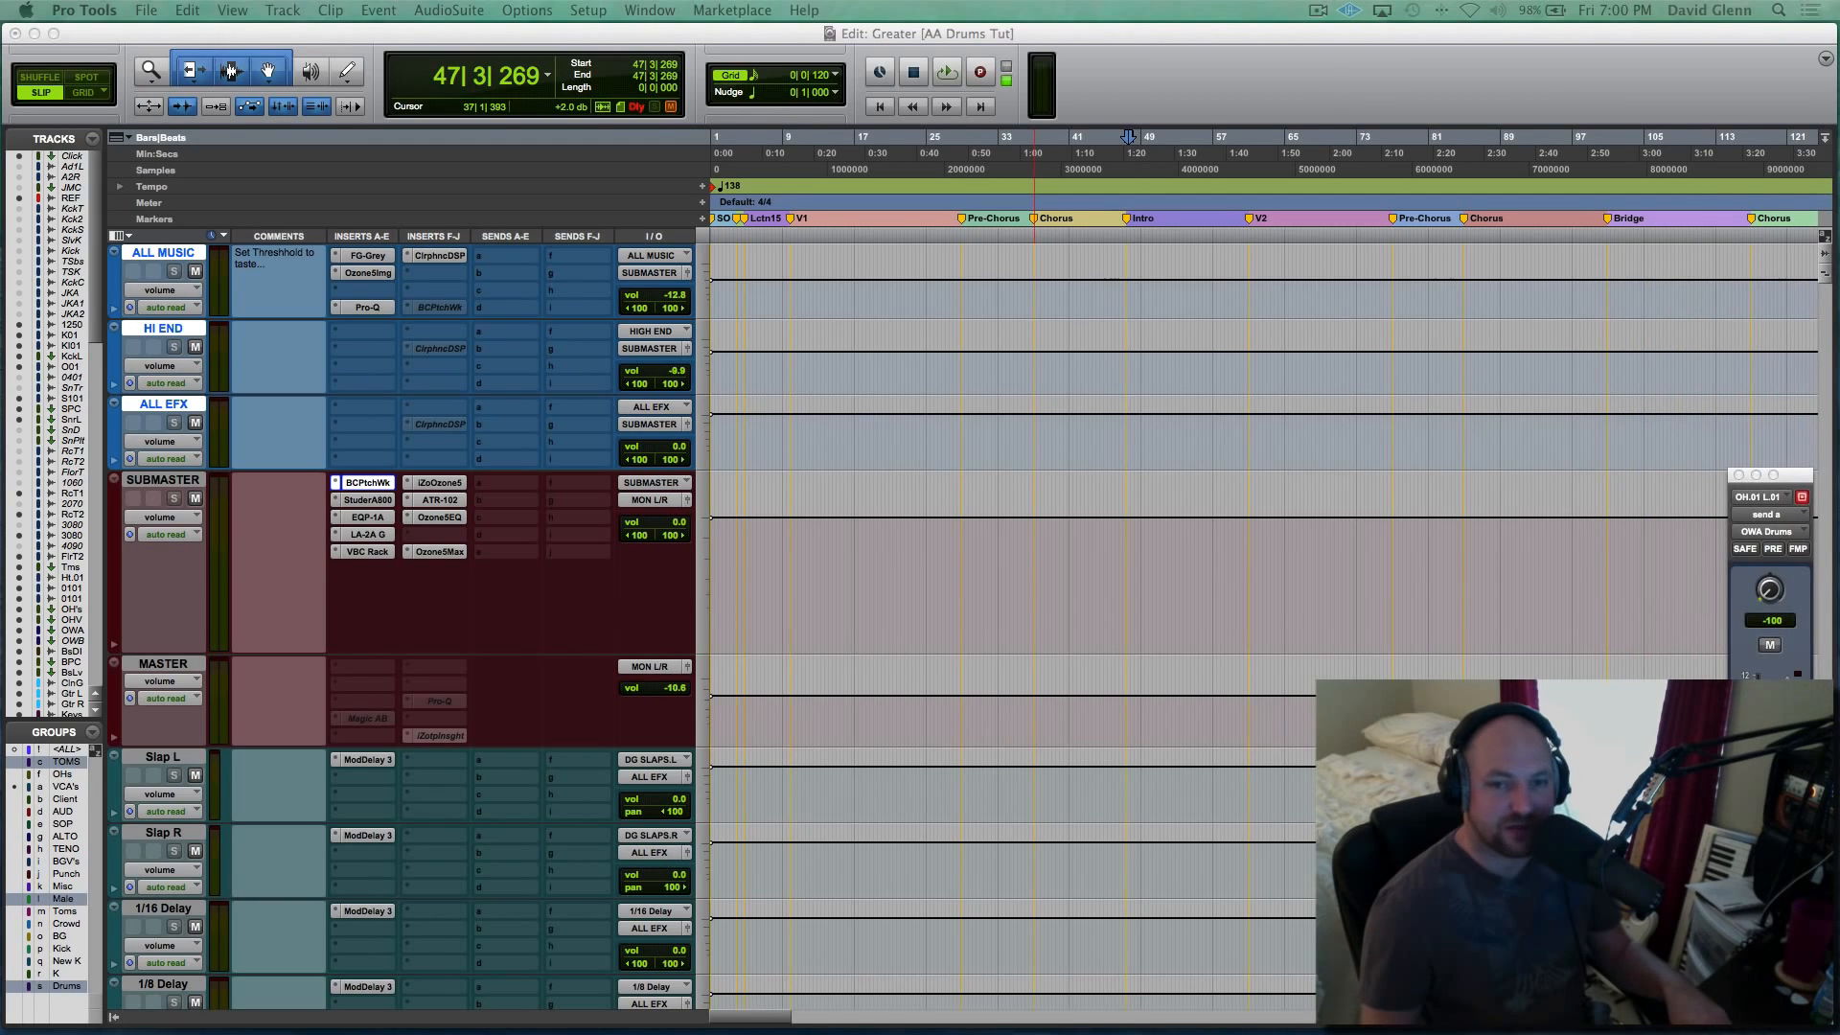
# Move the FabFilter Pro-Q window into view, inspect its two low-cut bands, and close the BCPtchWk insert.
pyautogui.moveTo(1839, 421)
pyautogui.mouseDown()
pyautogui.moveTo(1213, 474)
pyautogui.moveTo(1157, 378)
pyautogui.moveTo(1130, 371)
pyautogui.mouseUp()
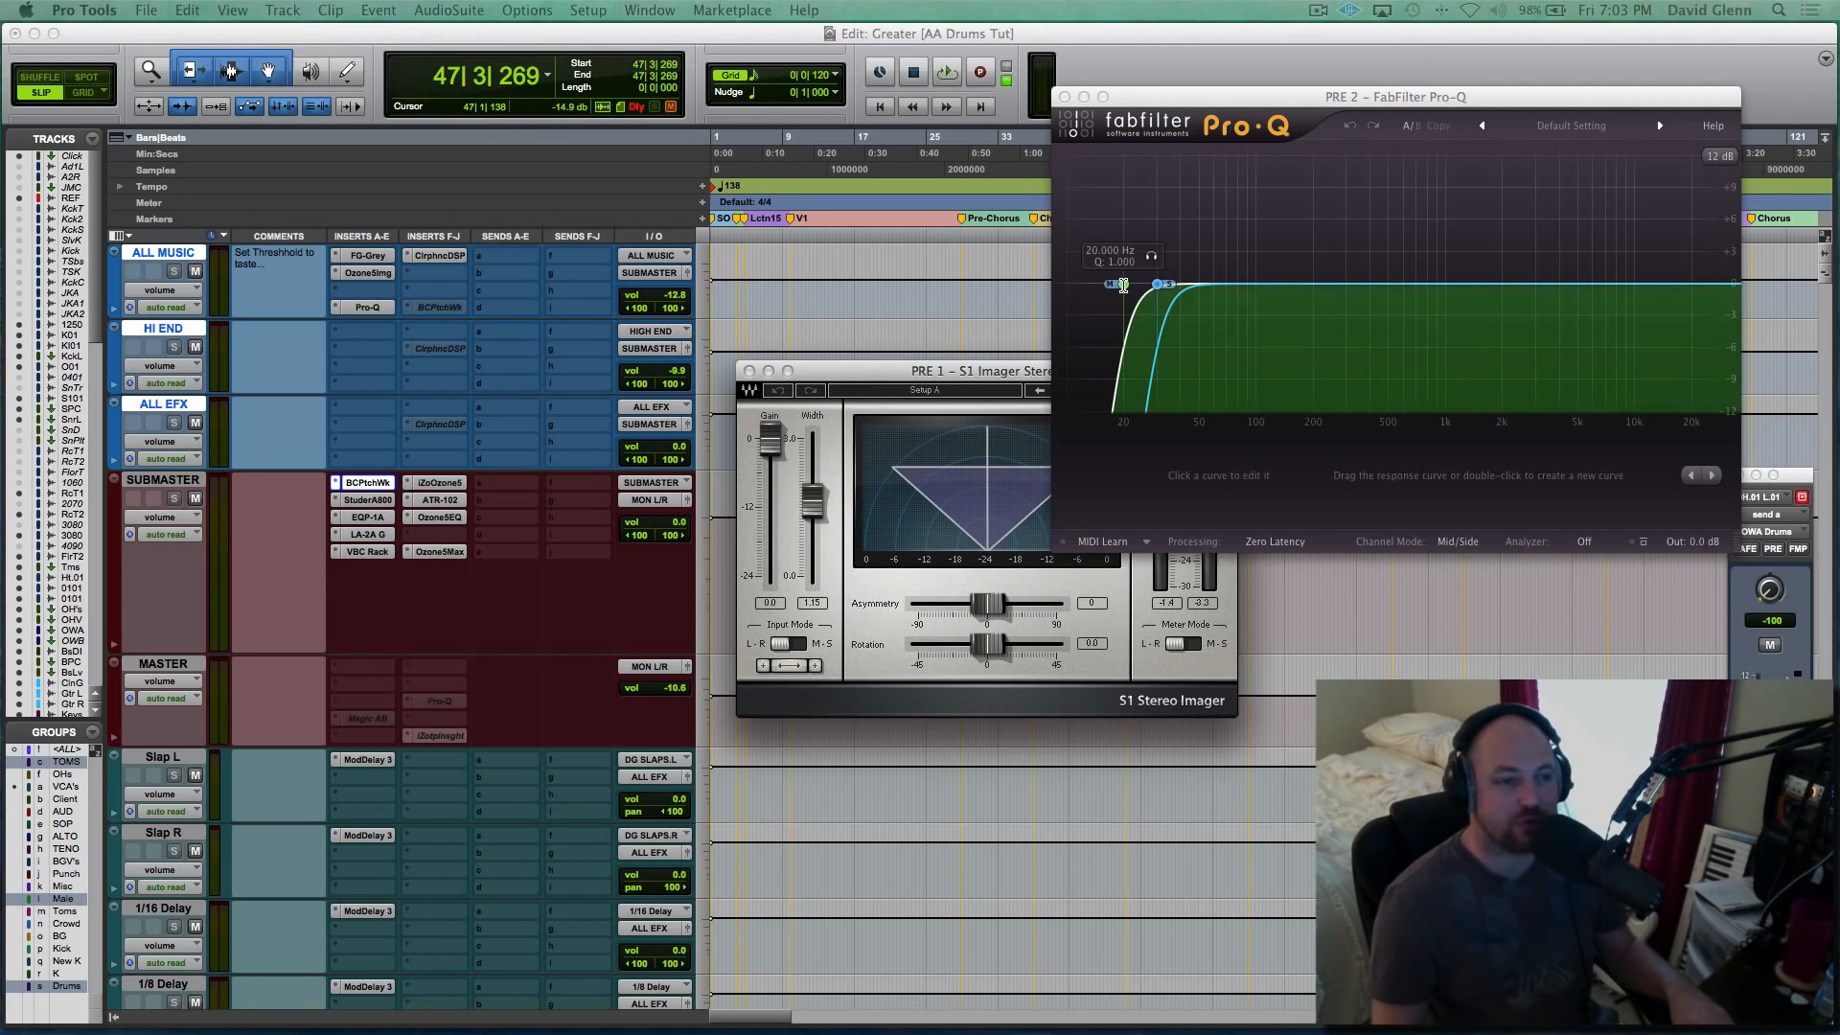
pyautogui.click(1124, 286)
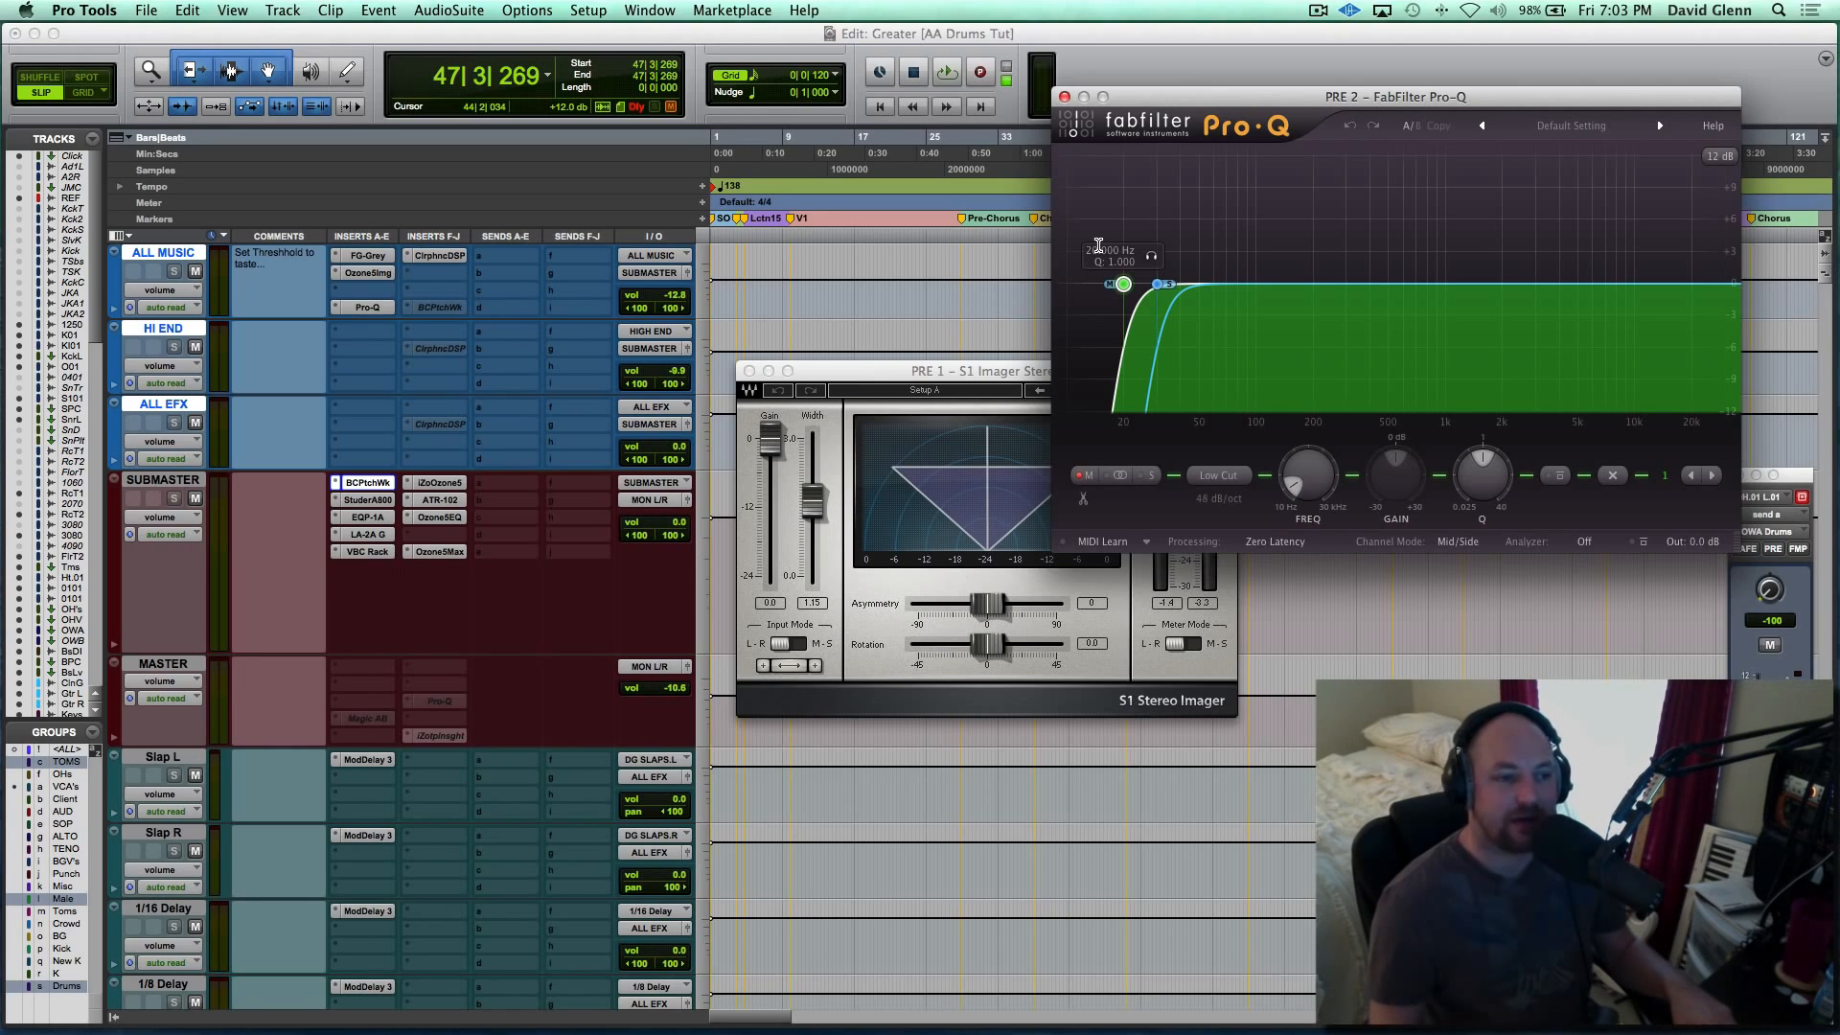
pyautogui.click(1157, 284)
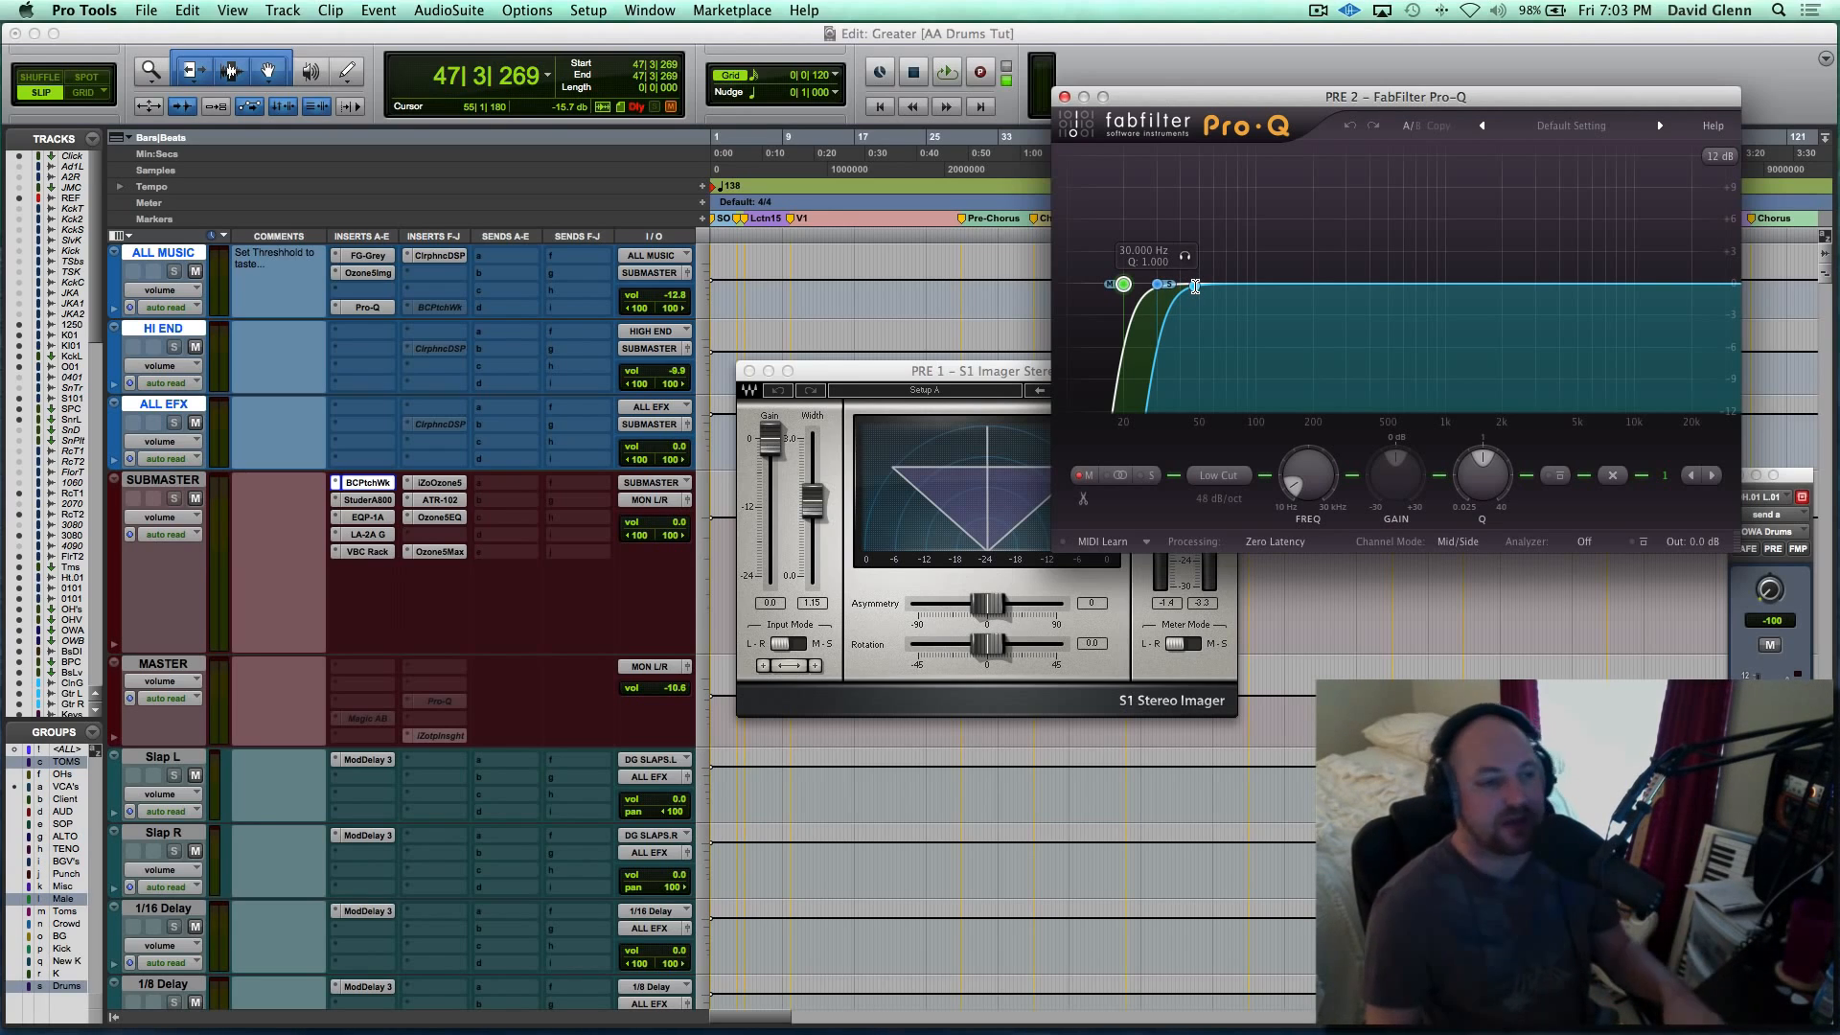
pyautogui.click(1123, 284)
pyautogui.click(374, 486)
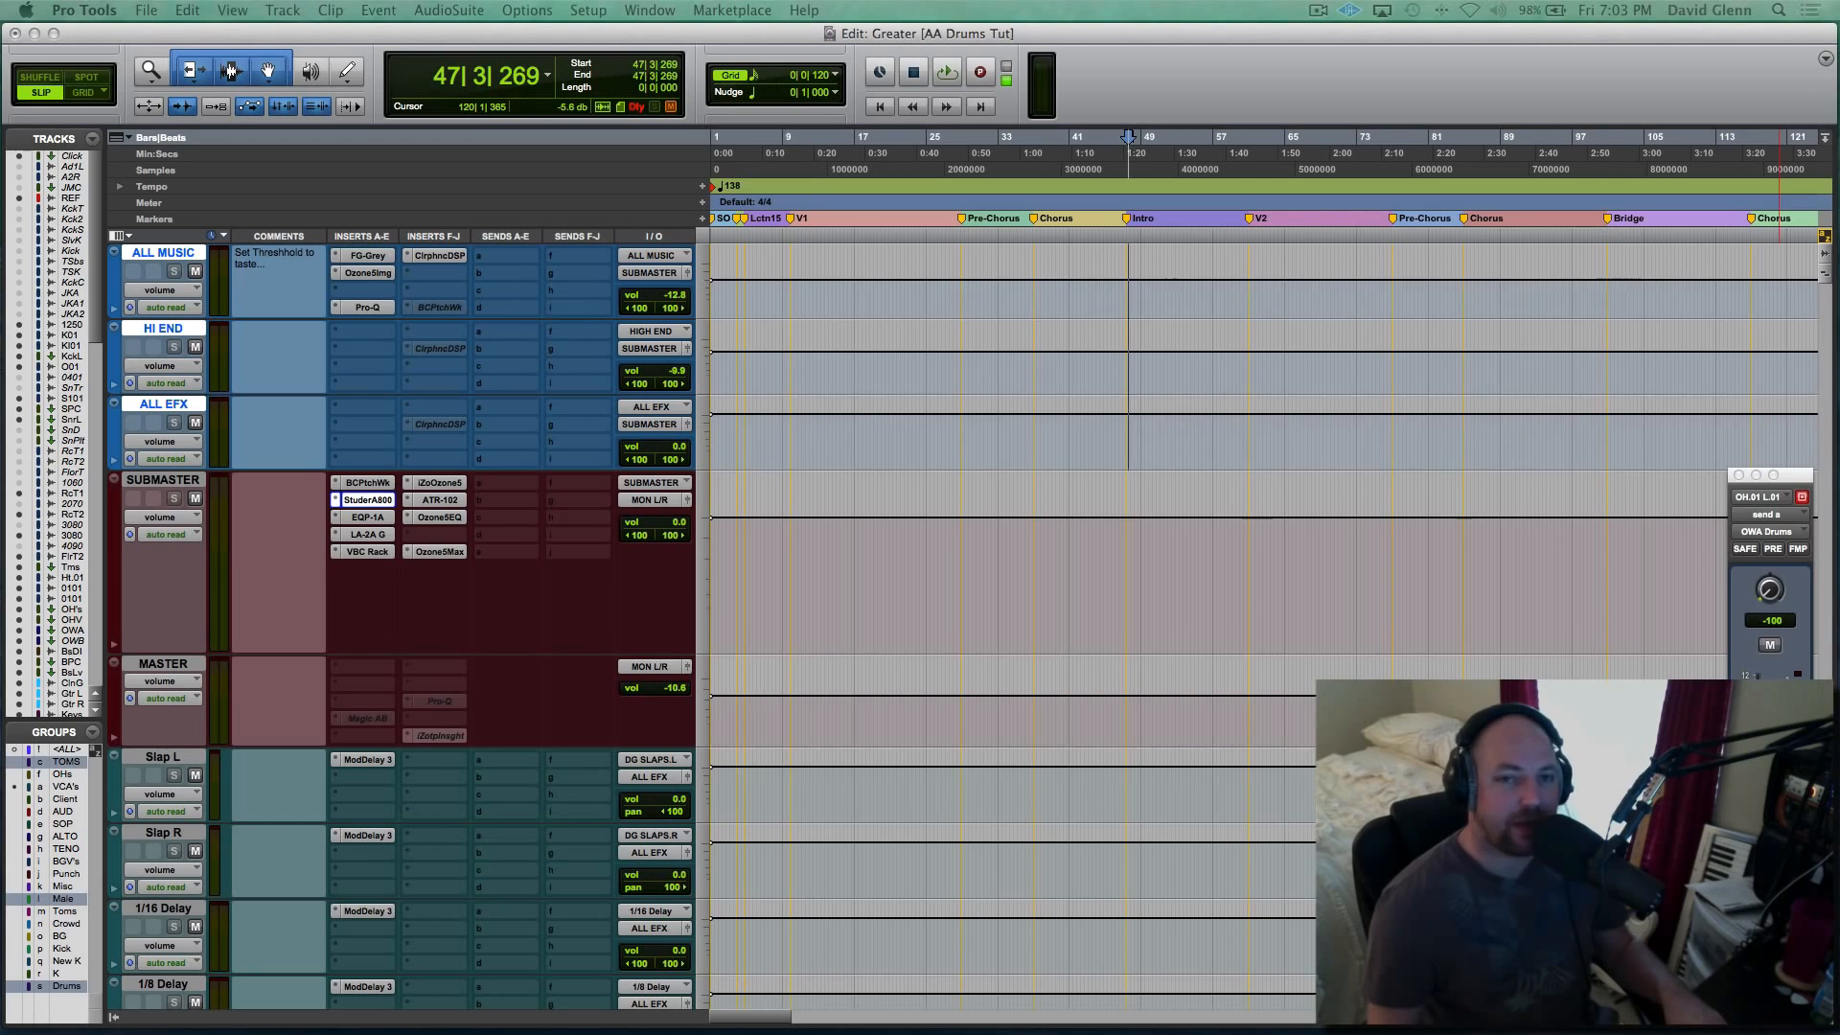
# Examine the SUBMASTER's Studer A800, Pultec EQP-1A and Teletronix LA-2A inserts, with the plug-in window placed above the insert list.
pyautogui.moveTo(1839, 182); pyautogui.dragTo(848, 125)
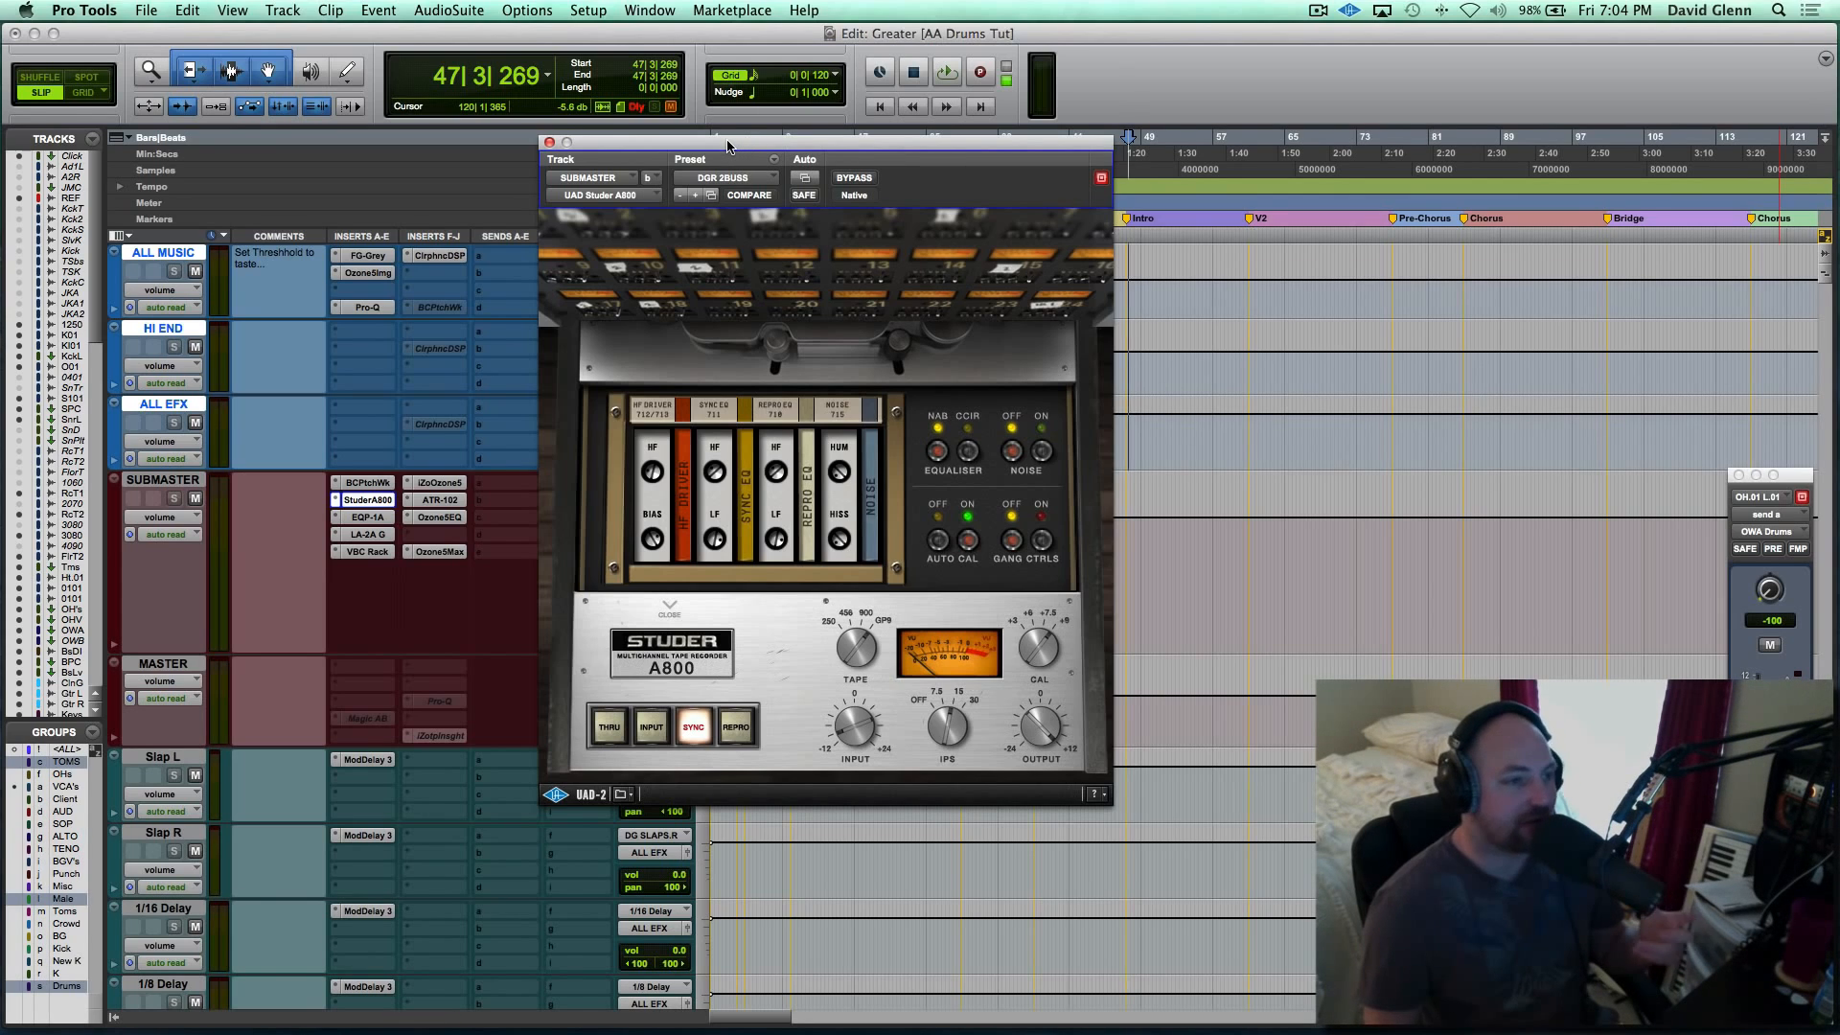
pyautogui.moveTo(727, 145); pyautogui.dragTo(714, 87)
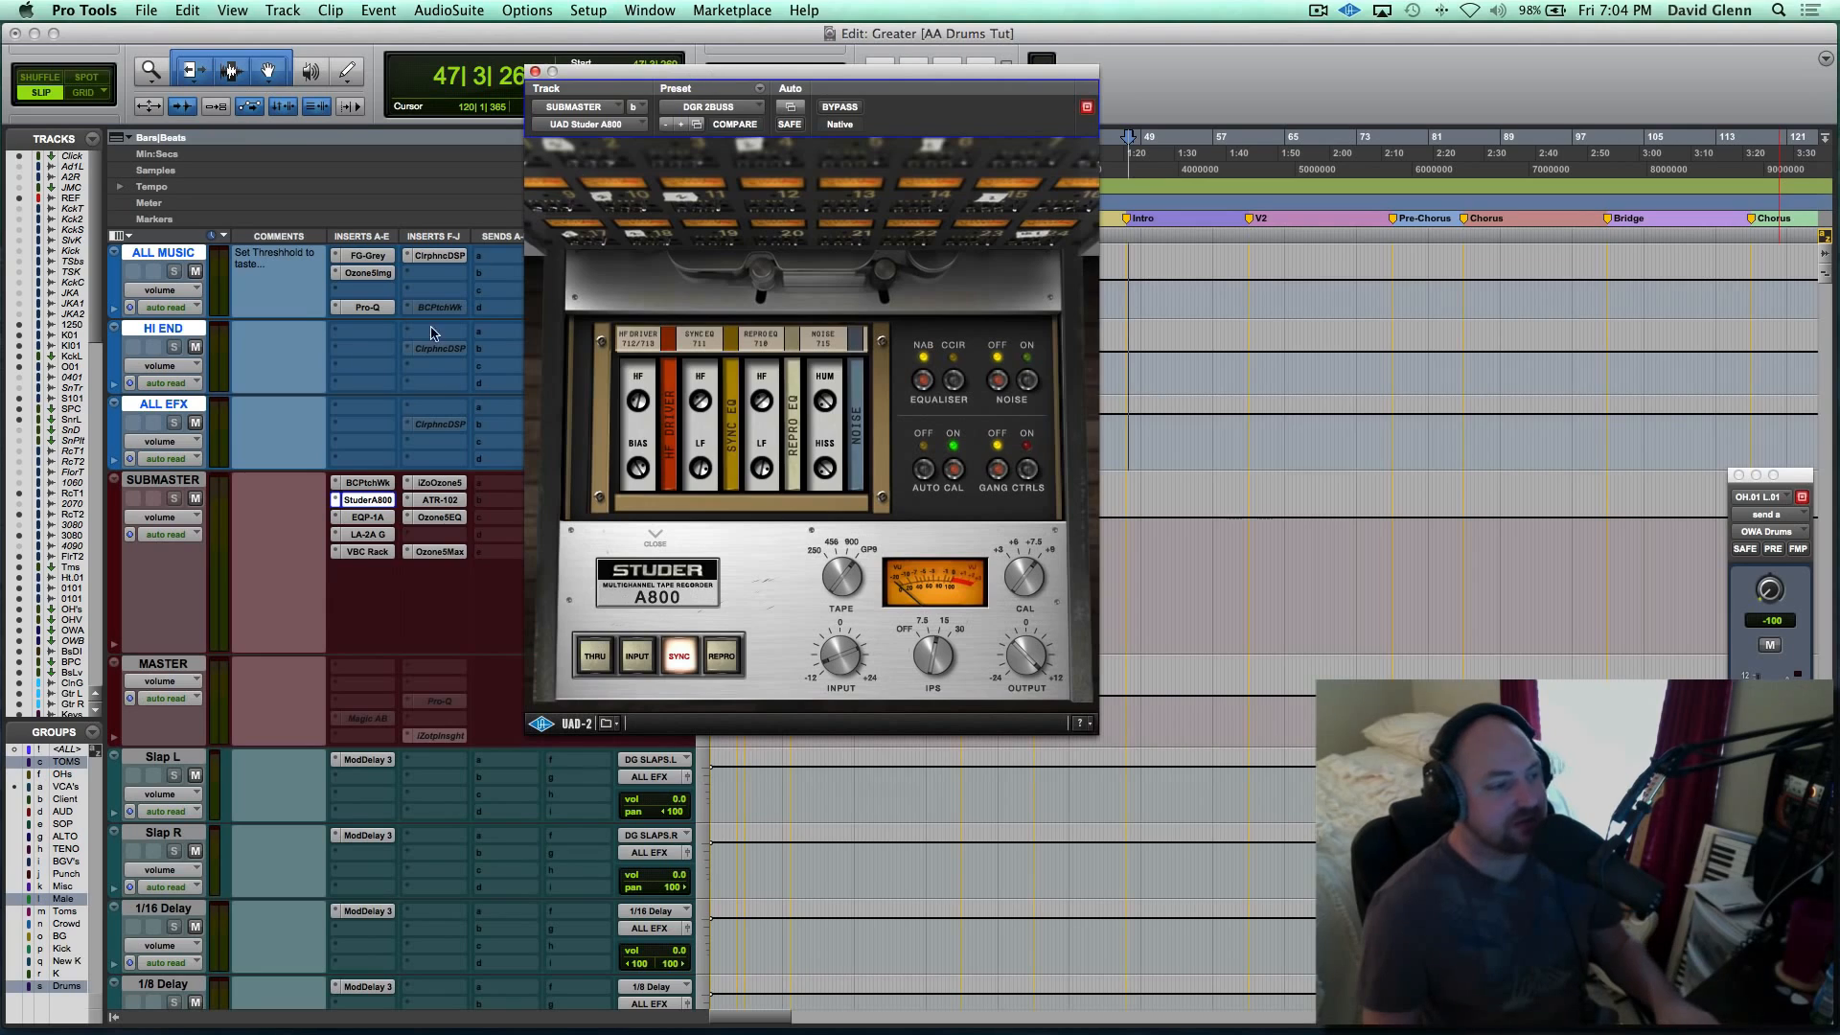
pyautogui.click(368, 518)
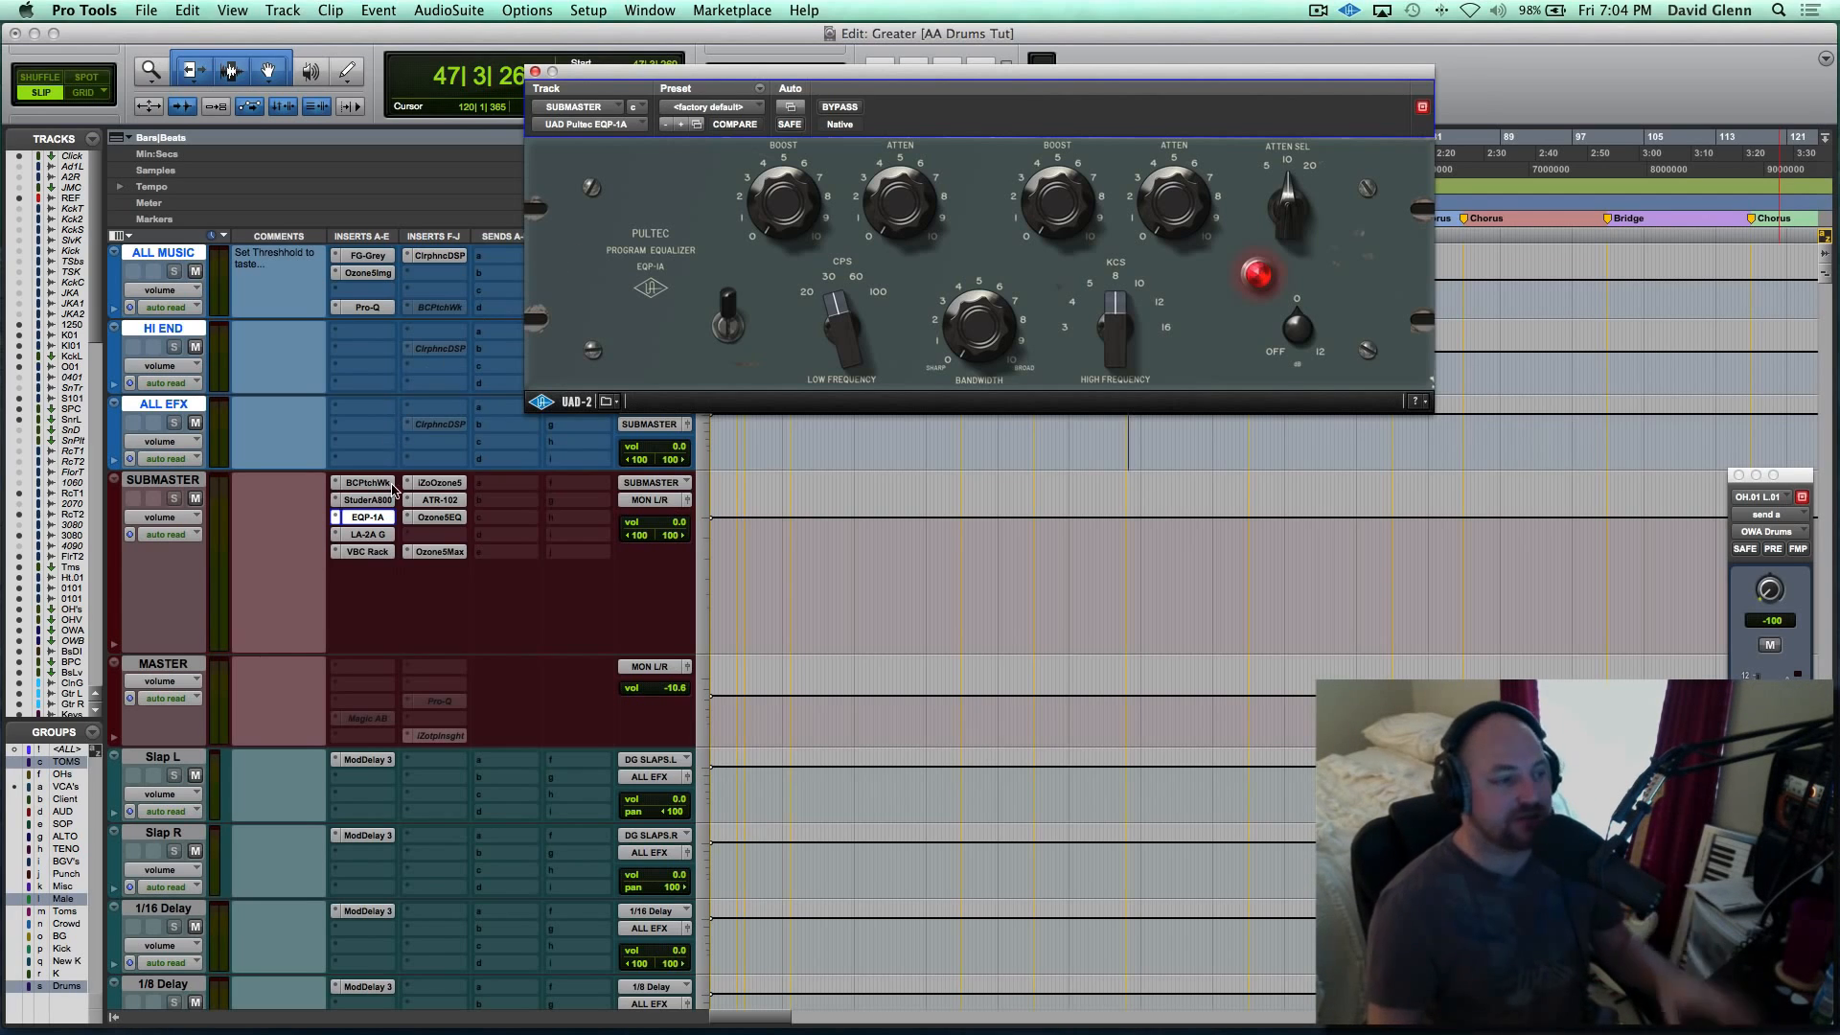
pyautogui.click(367, 534)
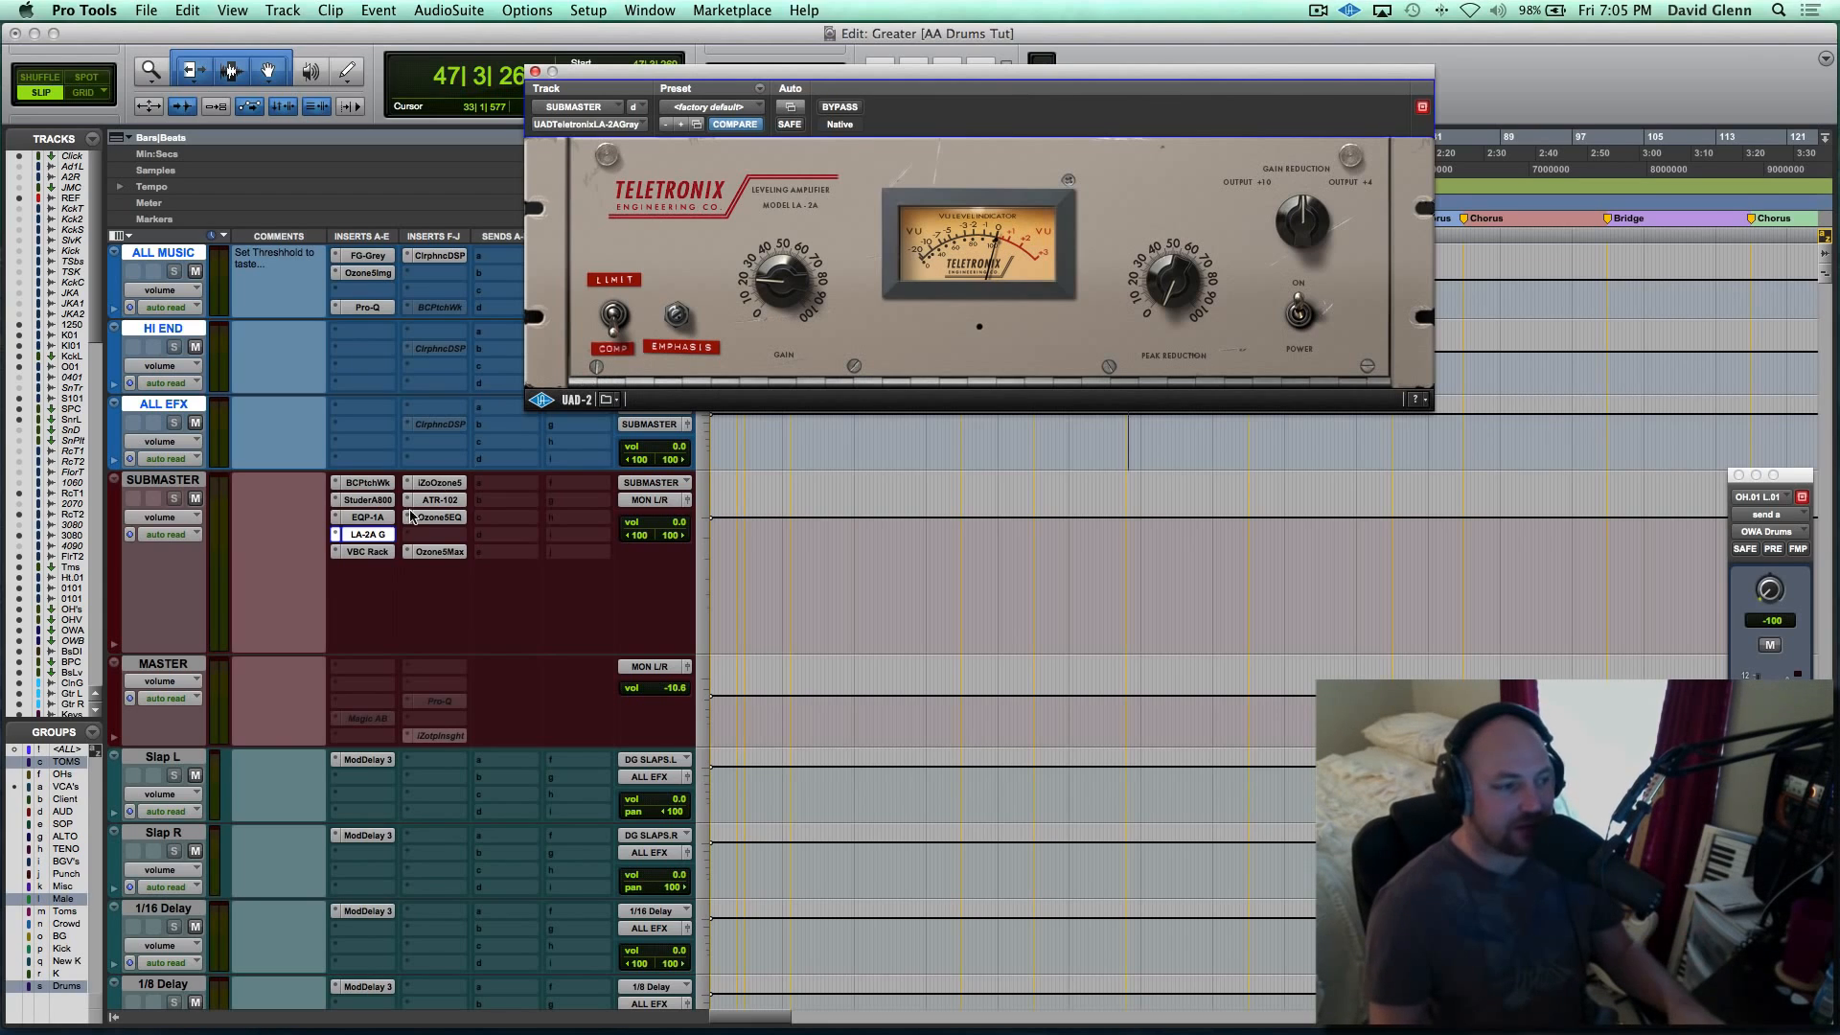
# Open the SUBMASTER's VBC Rack insert, examine its FG-Grey, FG-Red and FG-MU compressors, and close it.
pyautogui.click(371, 554)
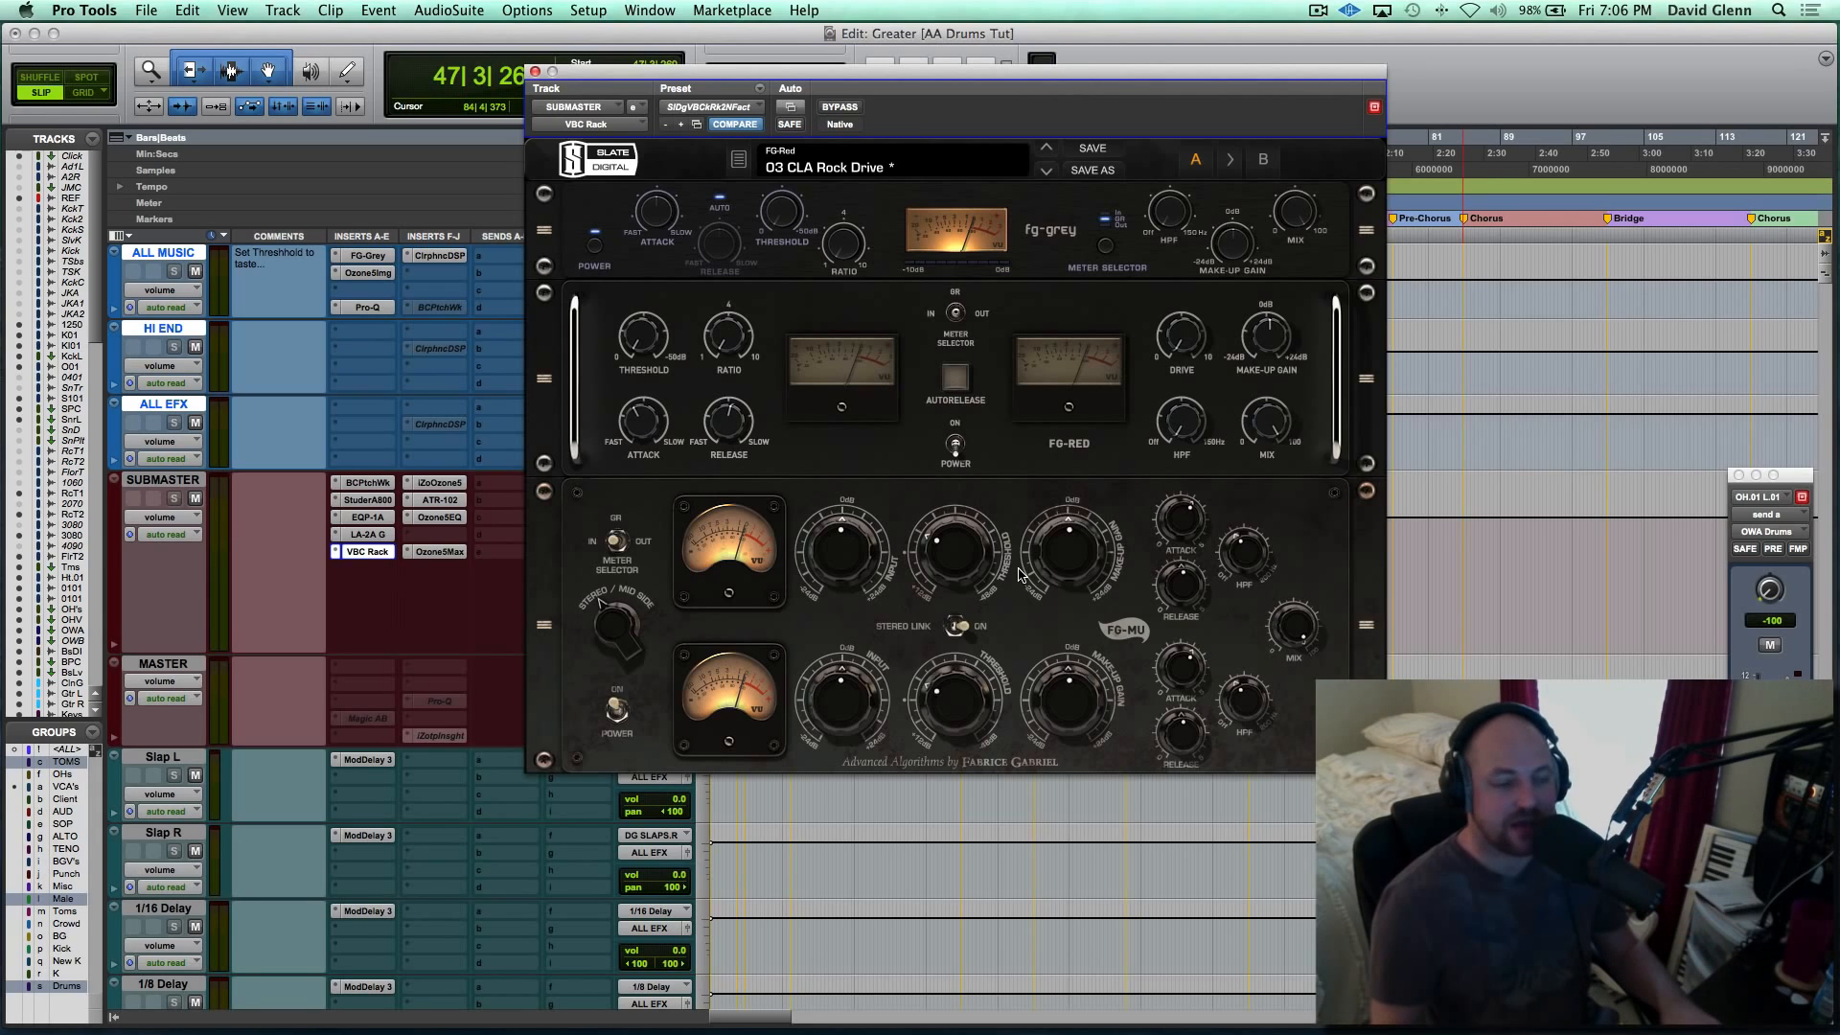
pyautogui.moveTo(1244, 548)
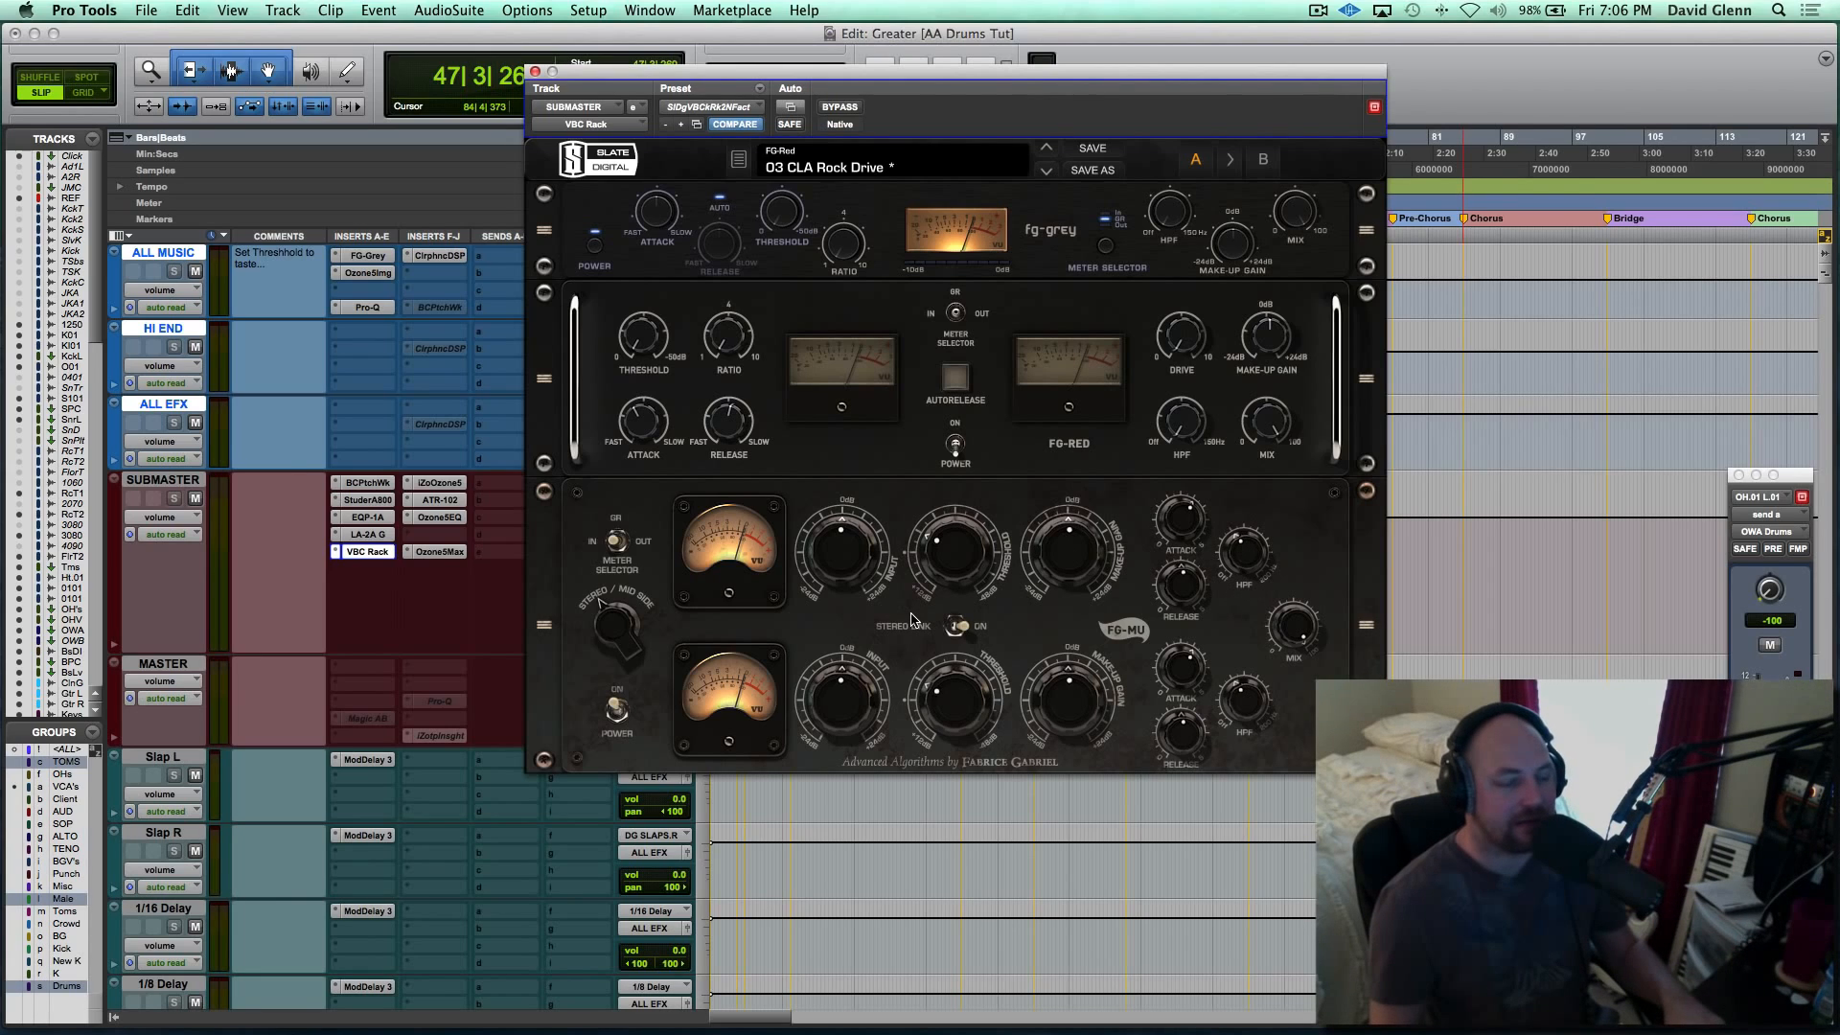
pyautogui.moveTo(926, 572)
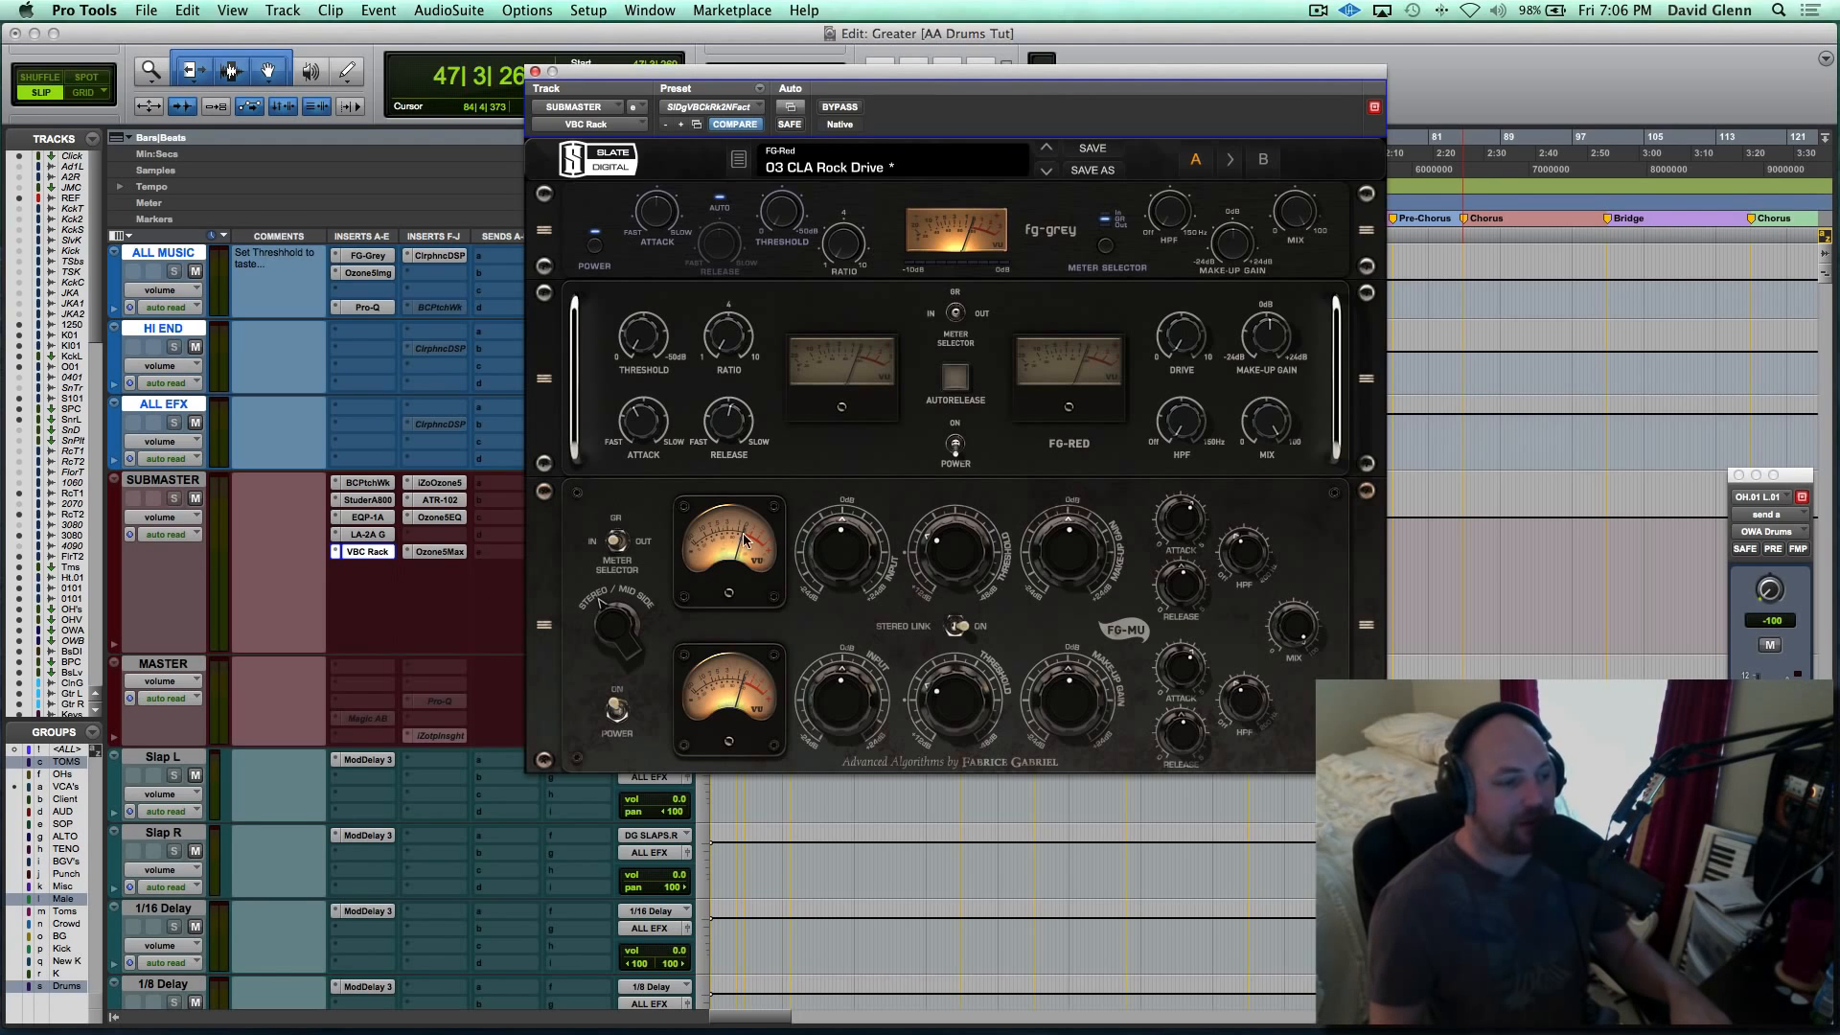
pyautogui.click(386, 552)
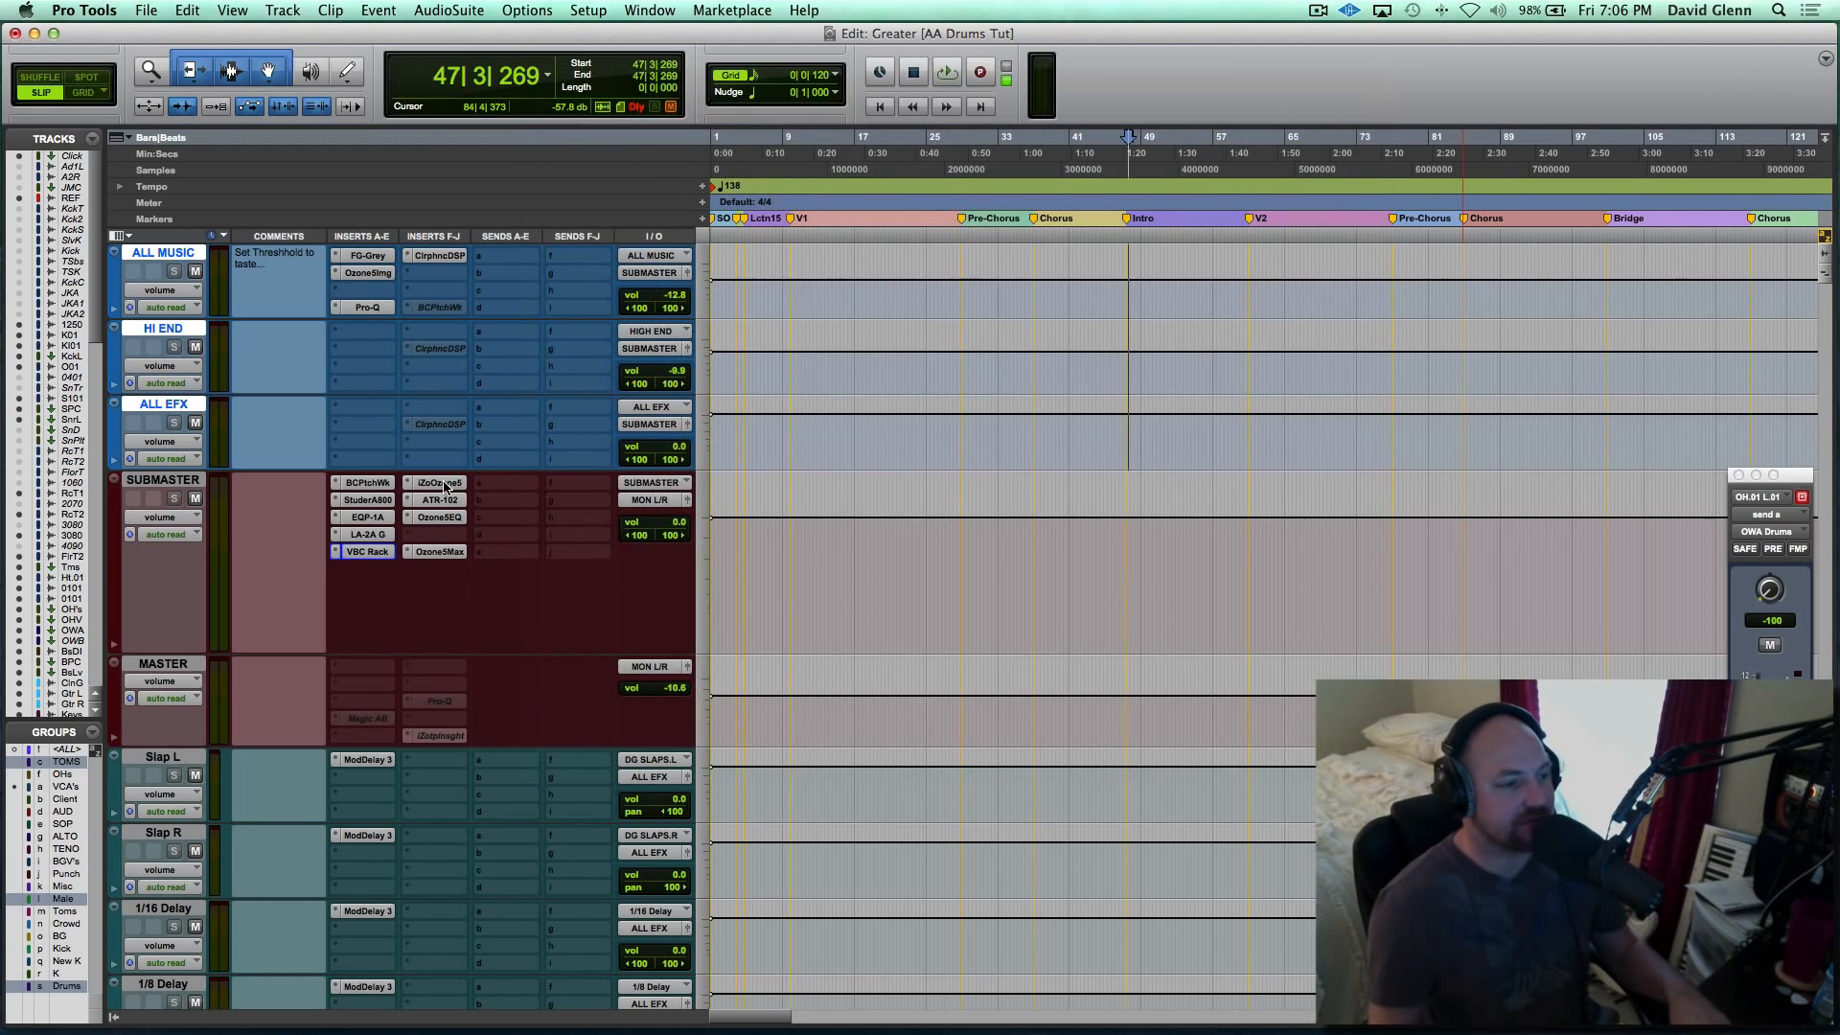
# Open the iZotope Ozone 5 insert on the SUBMASTER track and show its Equalizer module.
pyautogui.click(445, 485)
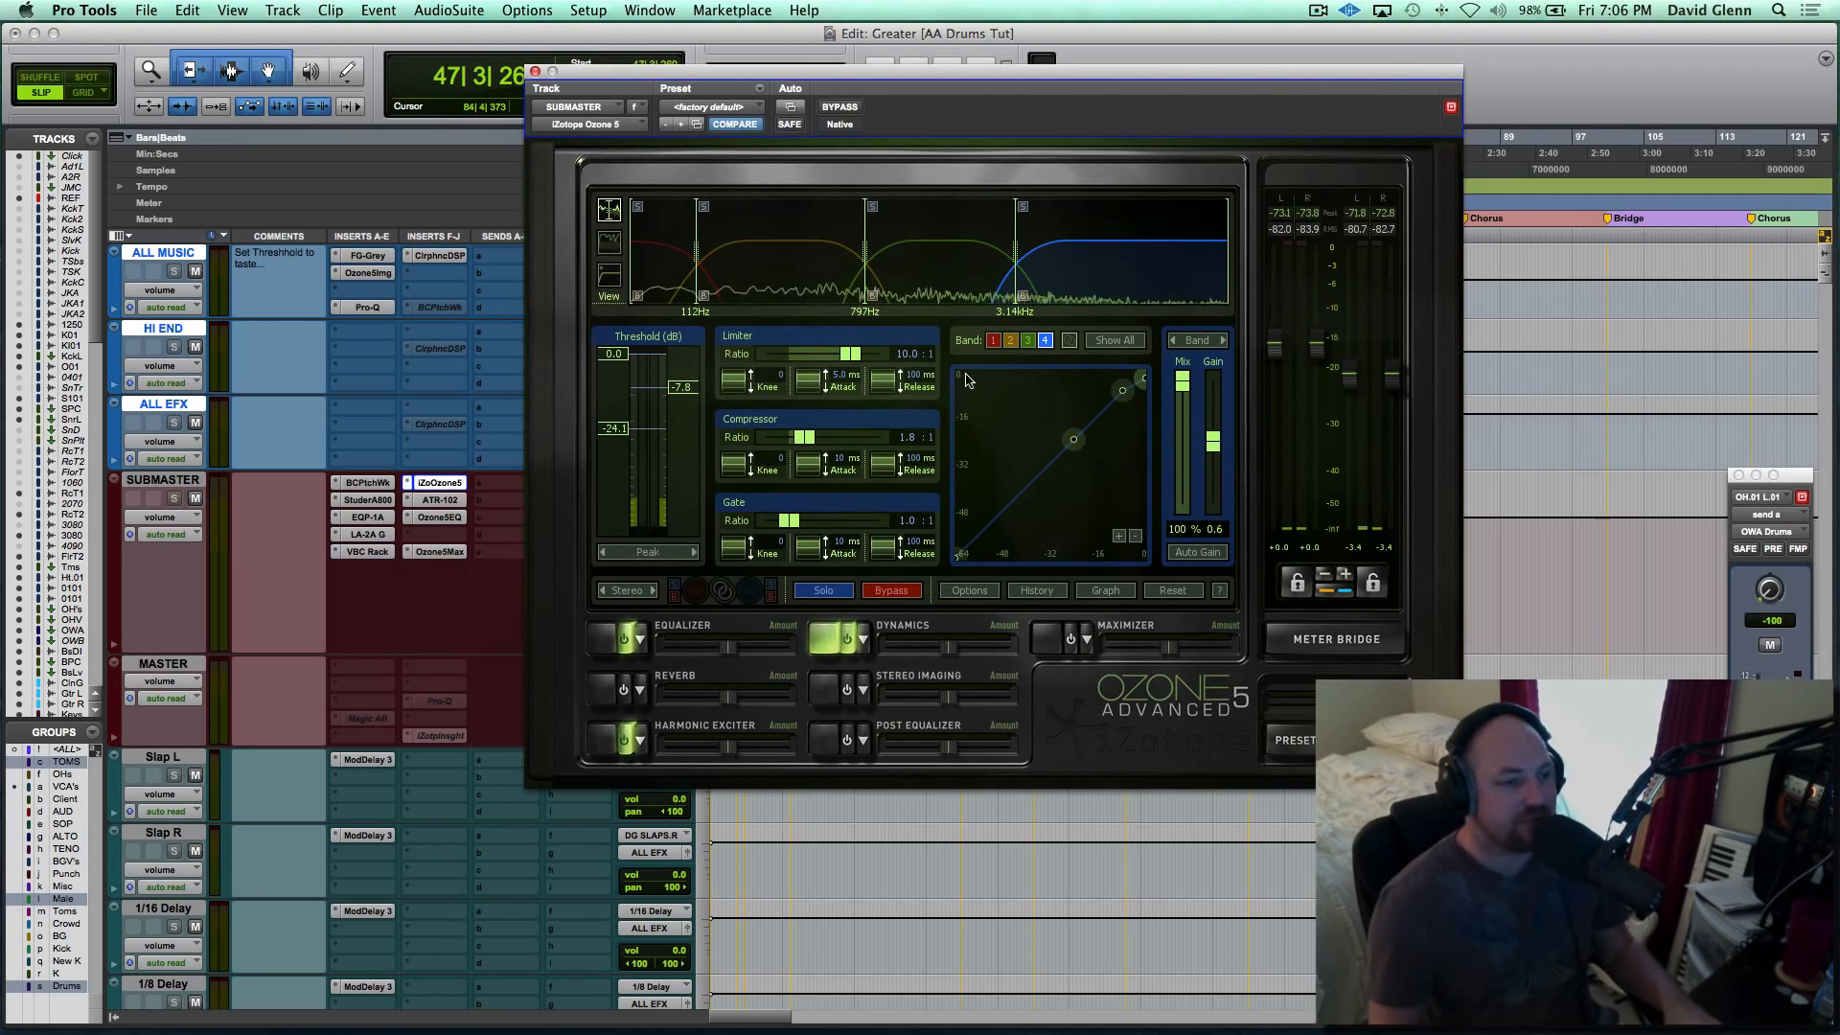
pyautogui.click(596, 639)
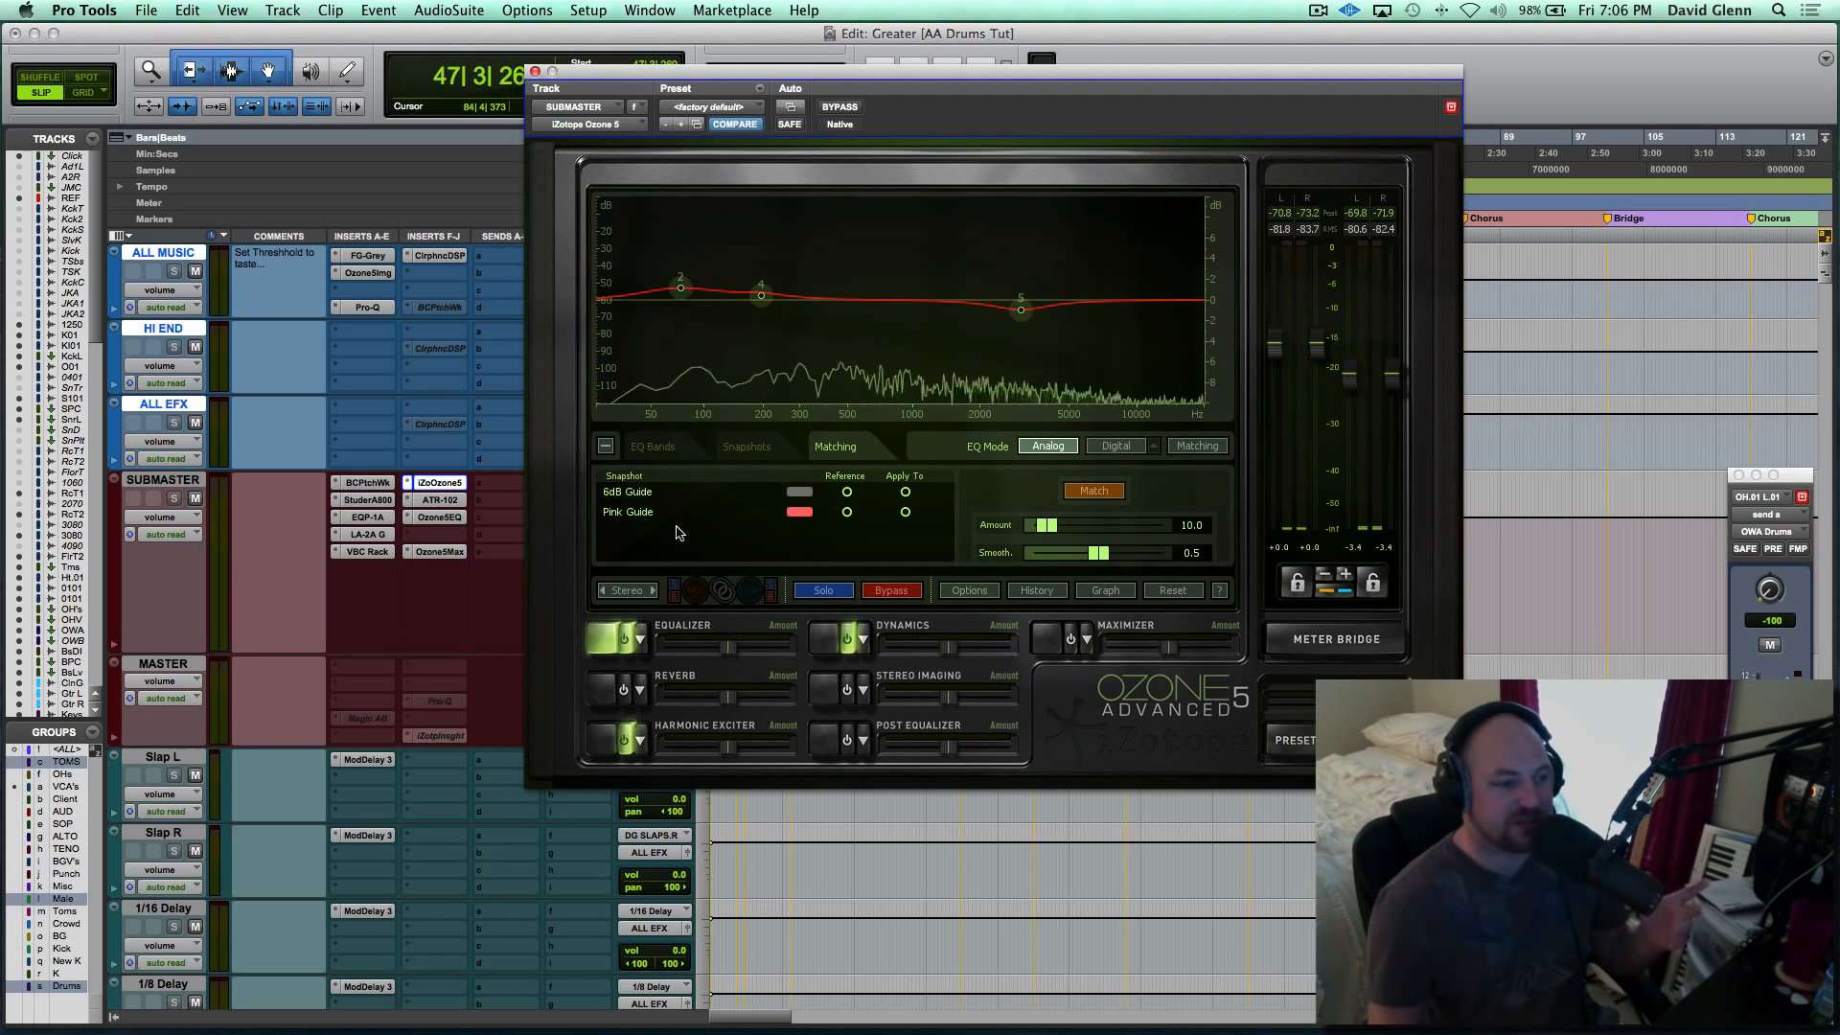
# Examine the Ozone 5 insert's Harmonic Exciter and the Dynamics settings of bands 1, 2 and 3, and close the plug-in.
pyautogui.click(604, 740)
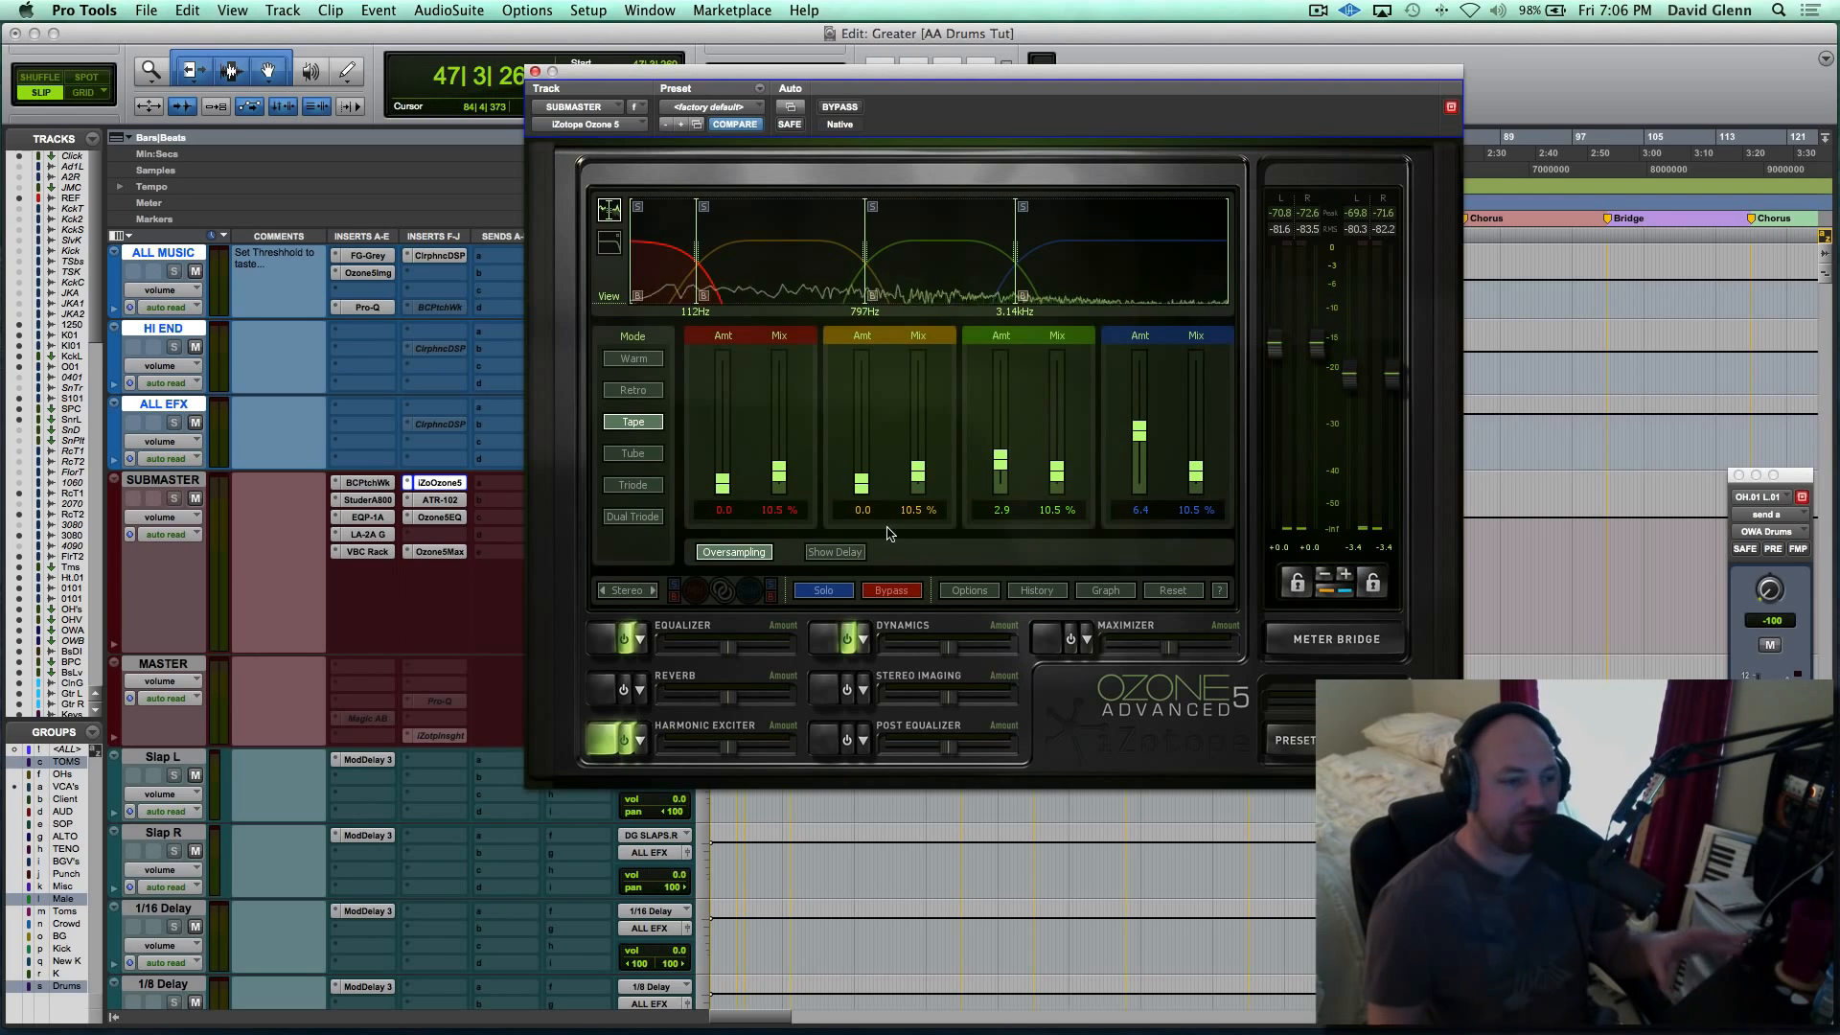
pyautogui.click(826, 643)
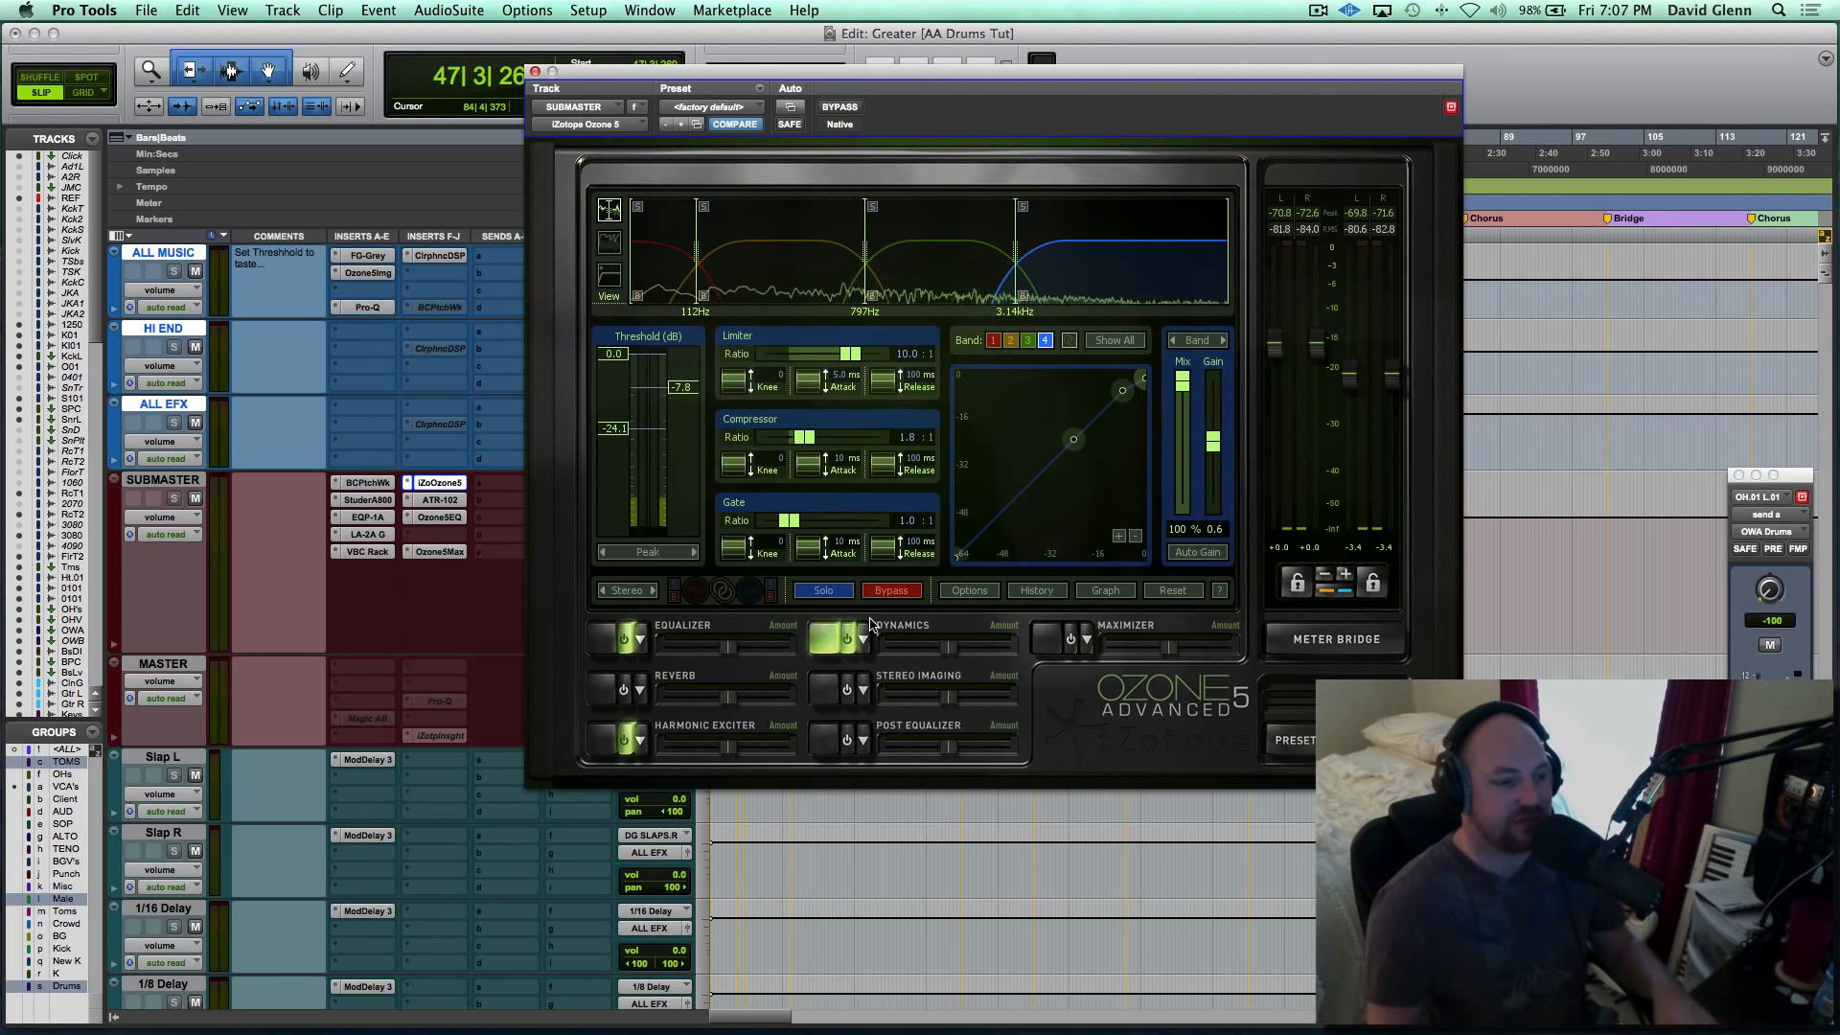
pyautogui.click(994, 341)
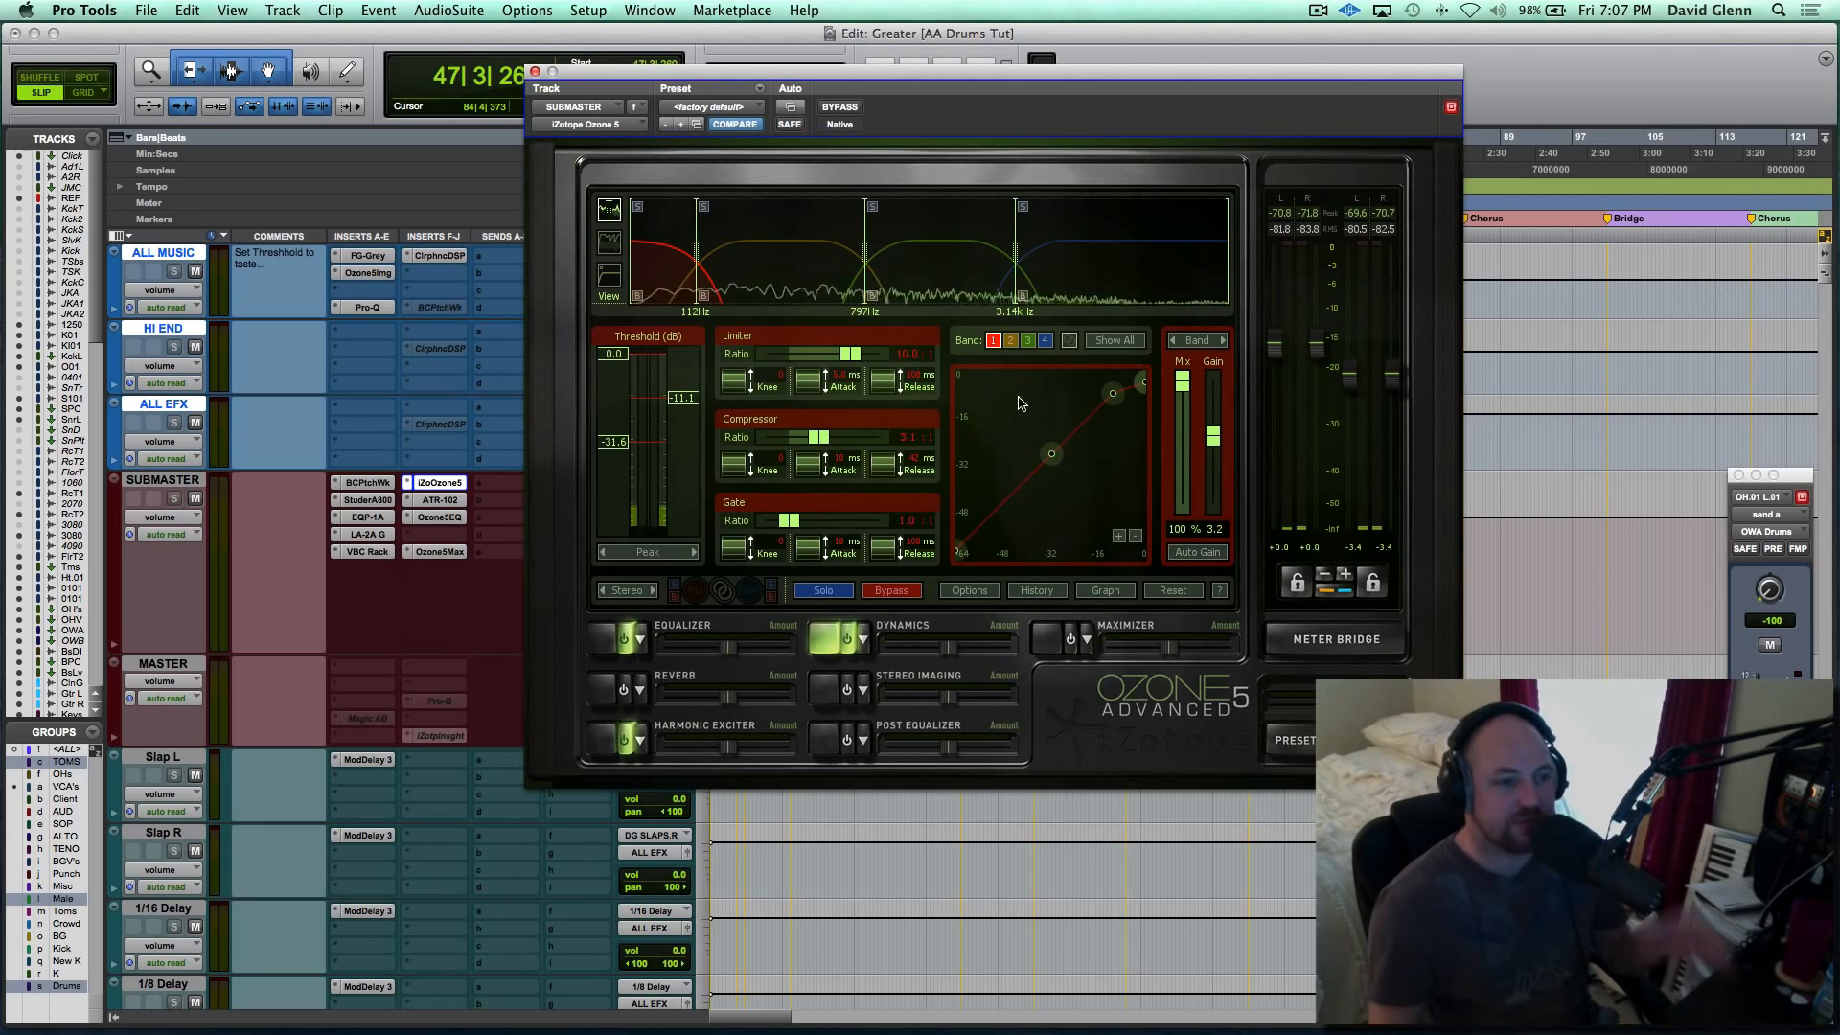
pyautogui.click(1011, 341)
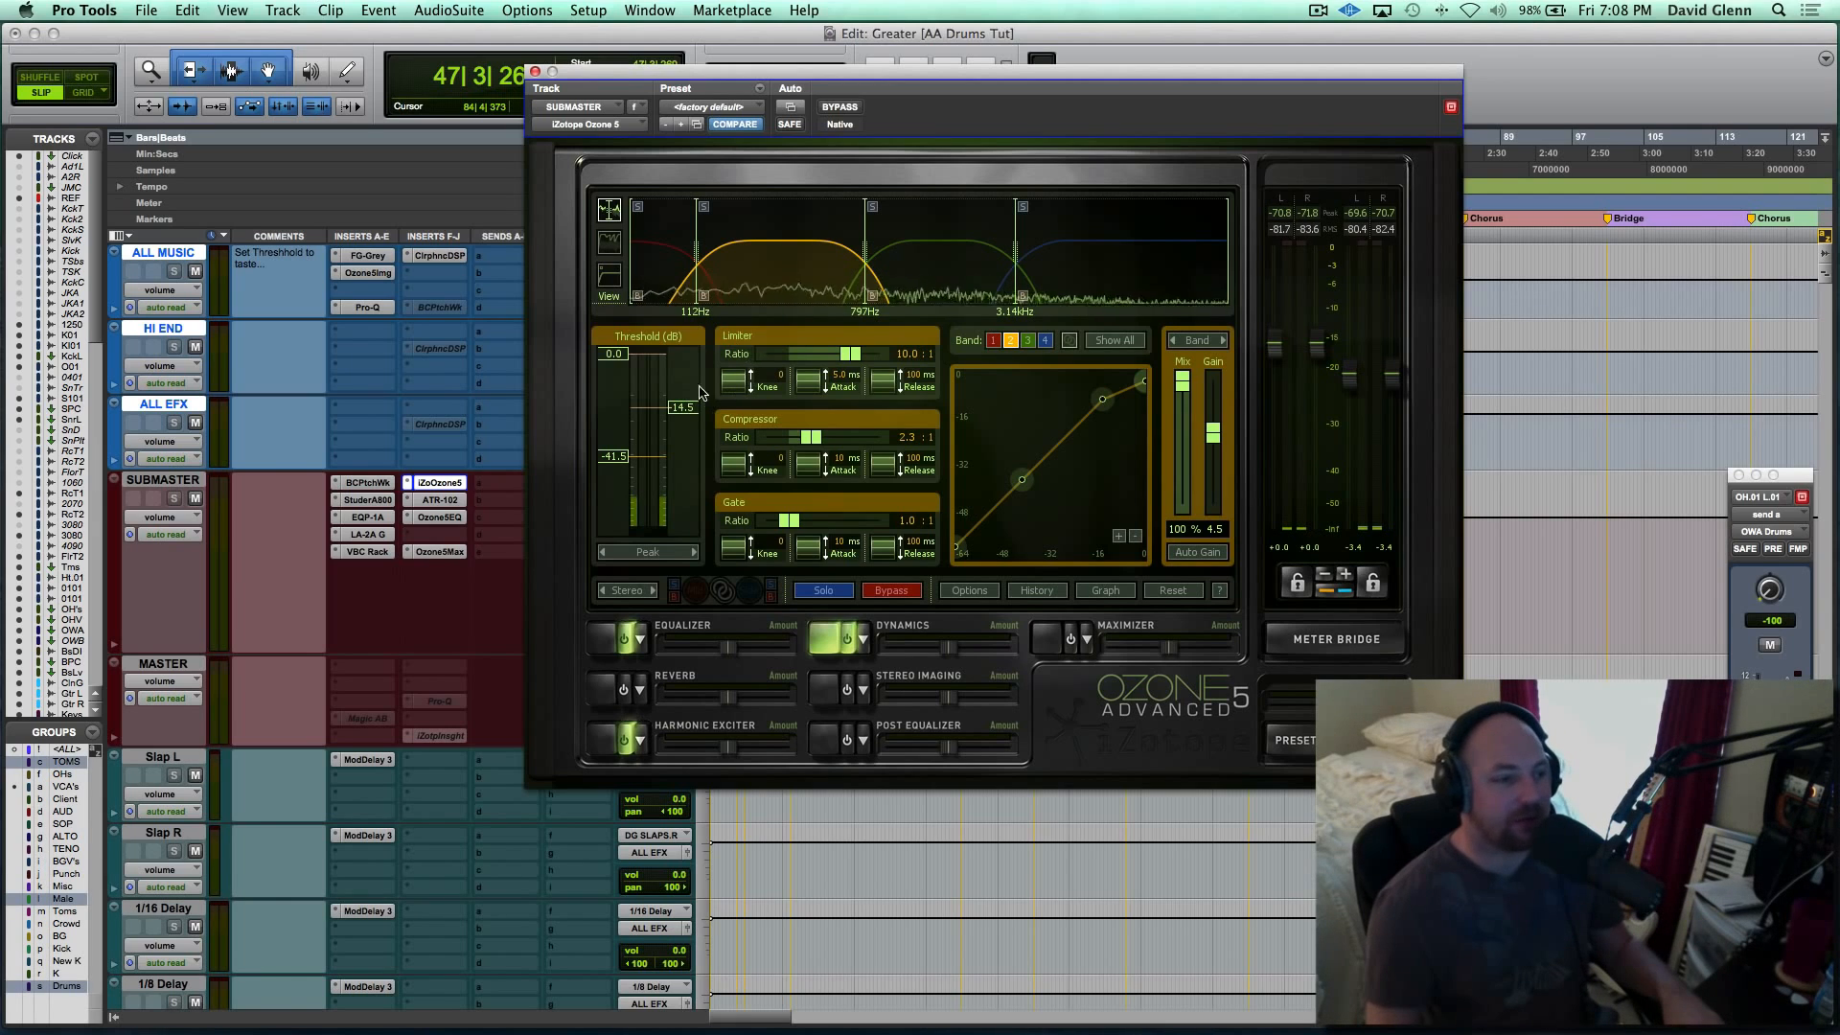
pyautogui.click(1028, 340)
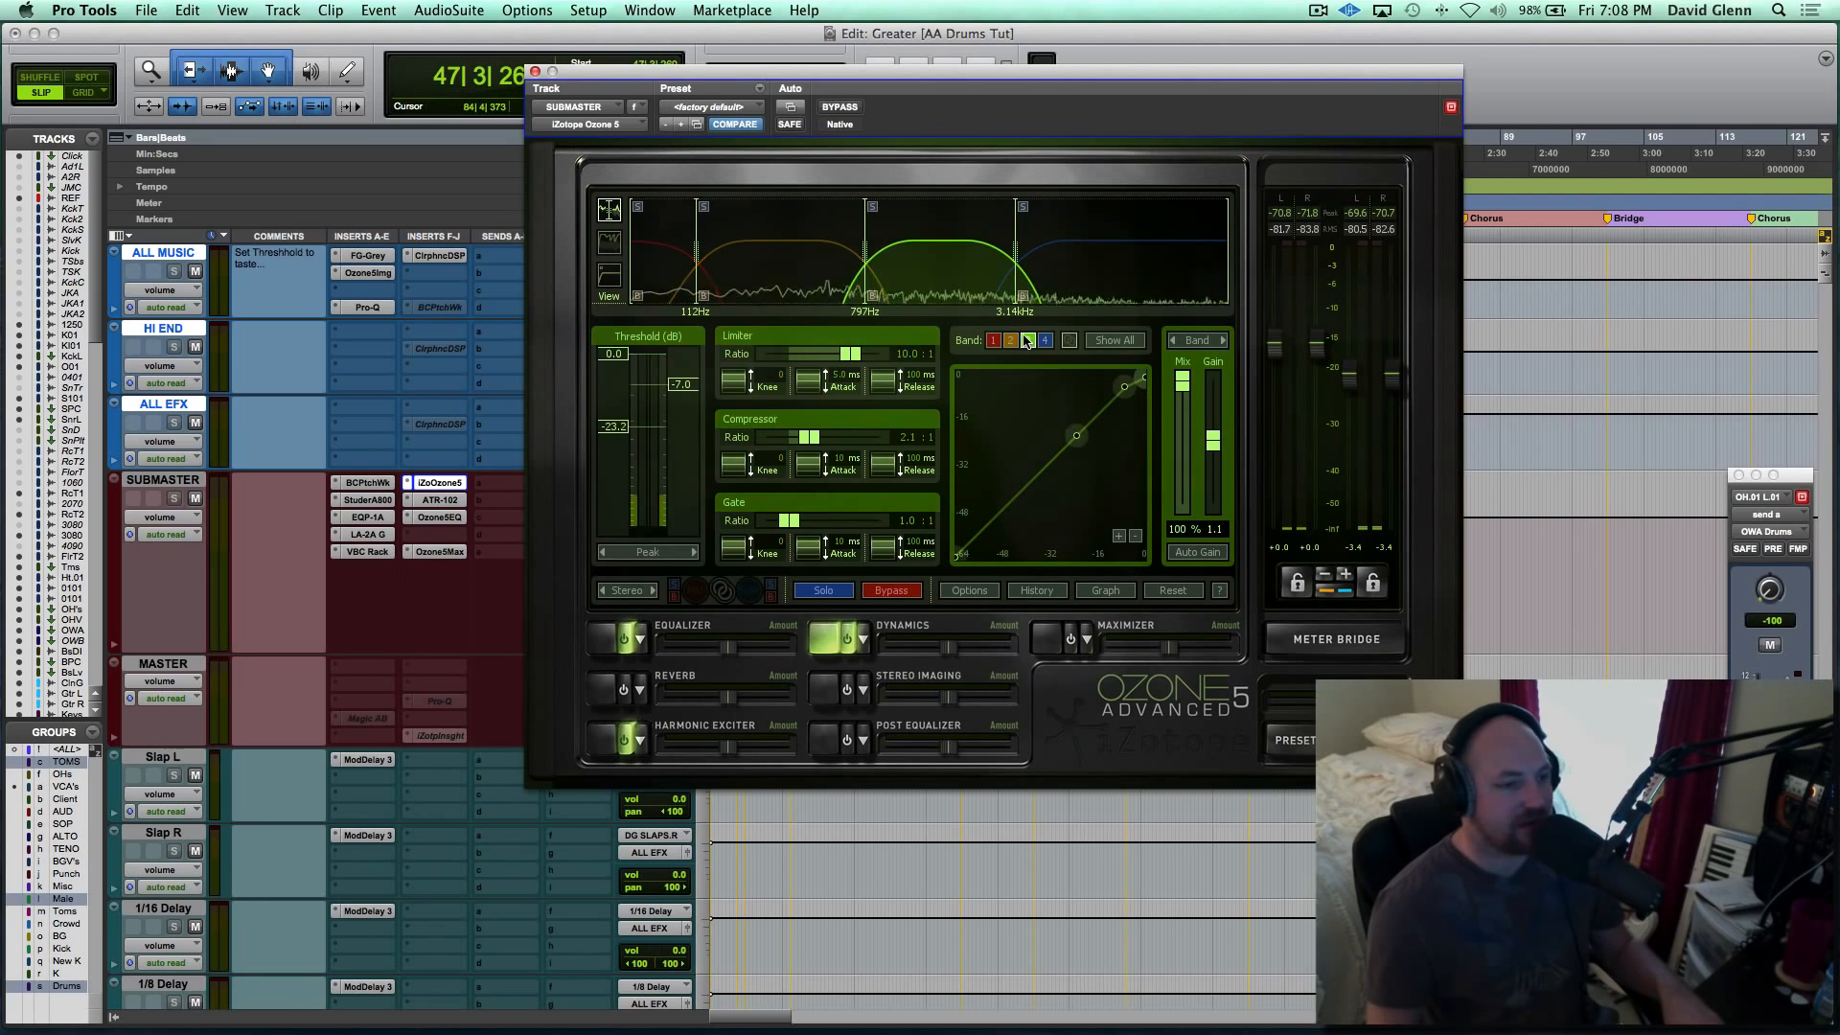
pyautogui.click(535, 72)
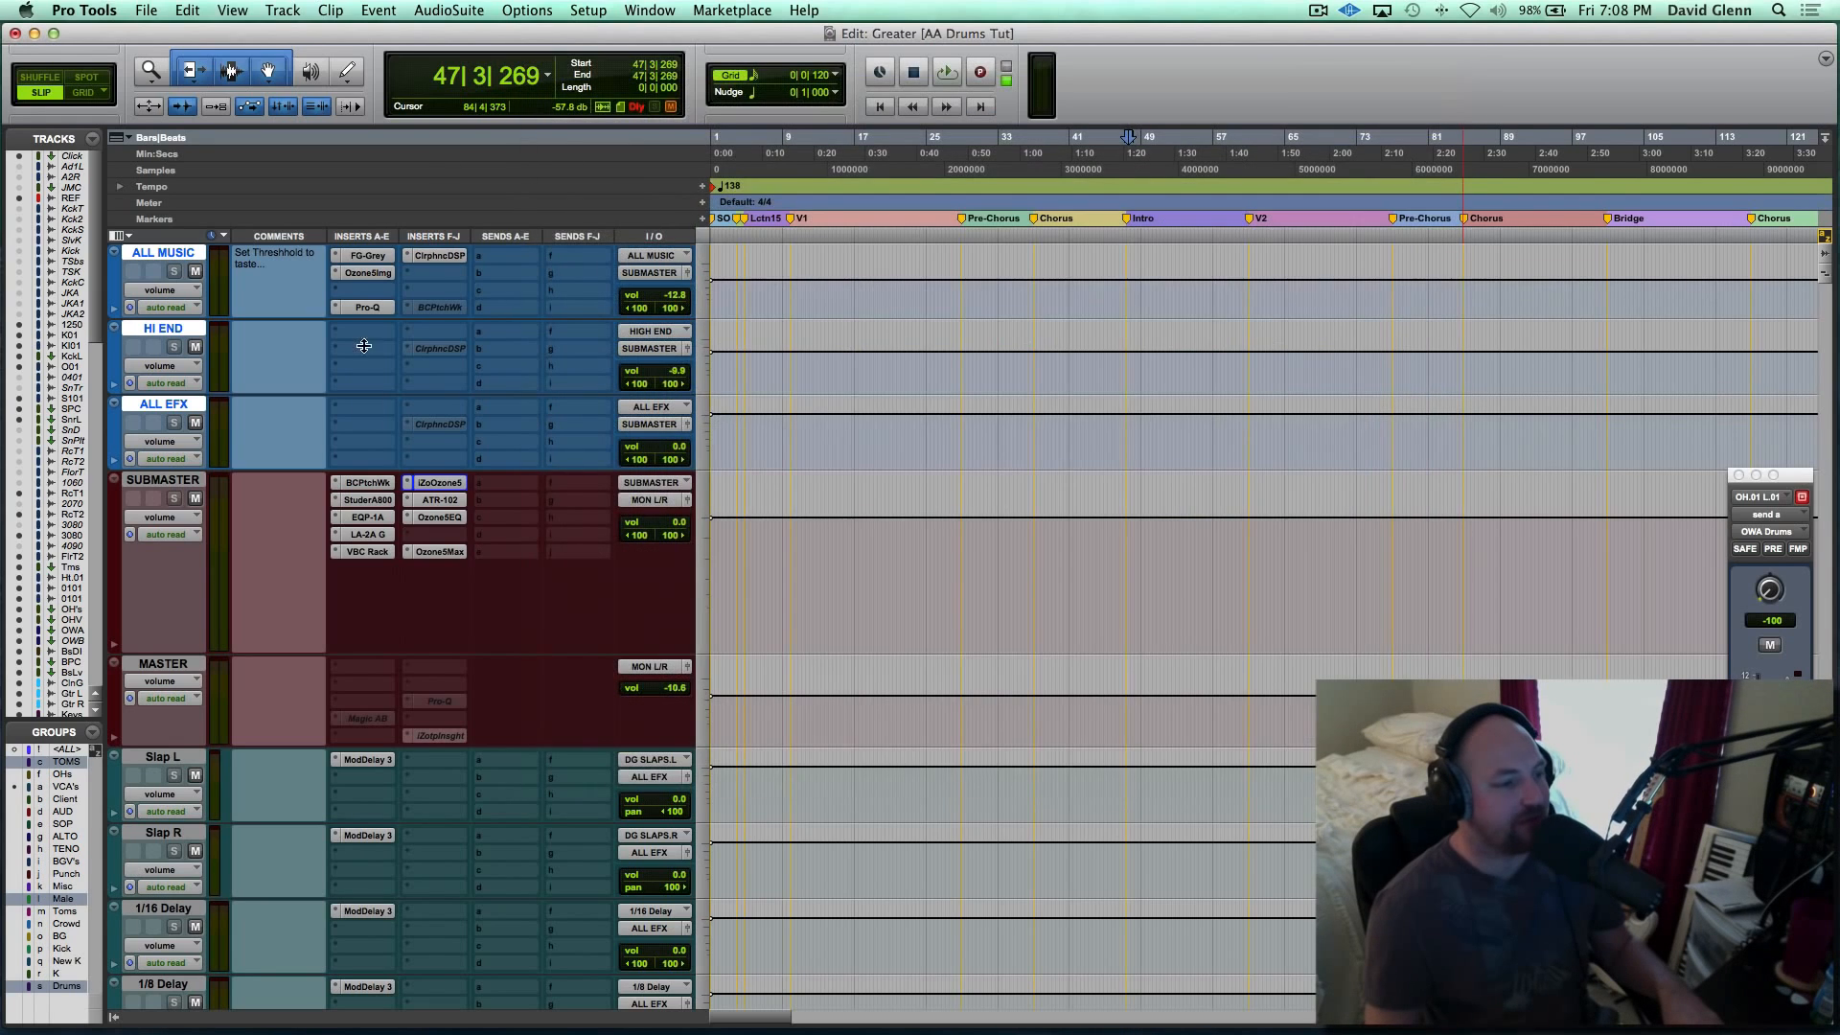
# Examine the SUBMASTER's ATR-102, Ozone 5 Equalizer and Ozone 5 Maximizer inserts, including the equalizer's snapshots and matching settings, and close the plug-in window.
pyautogui.click(441, 500)
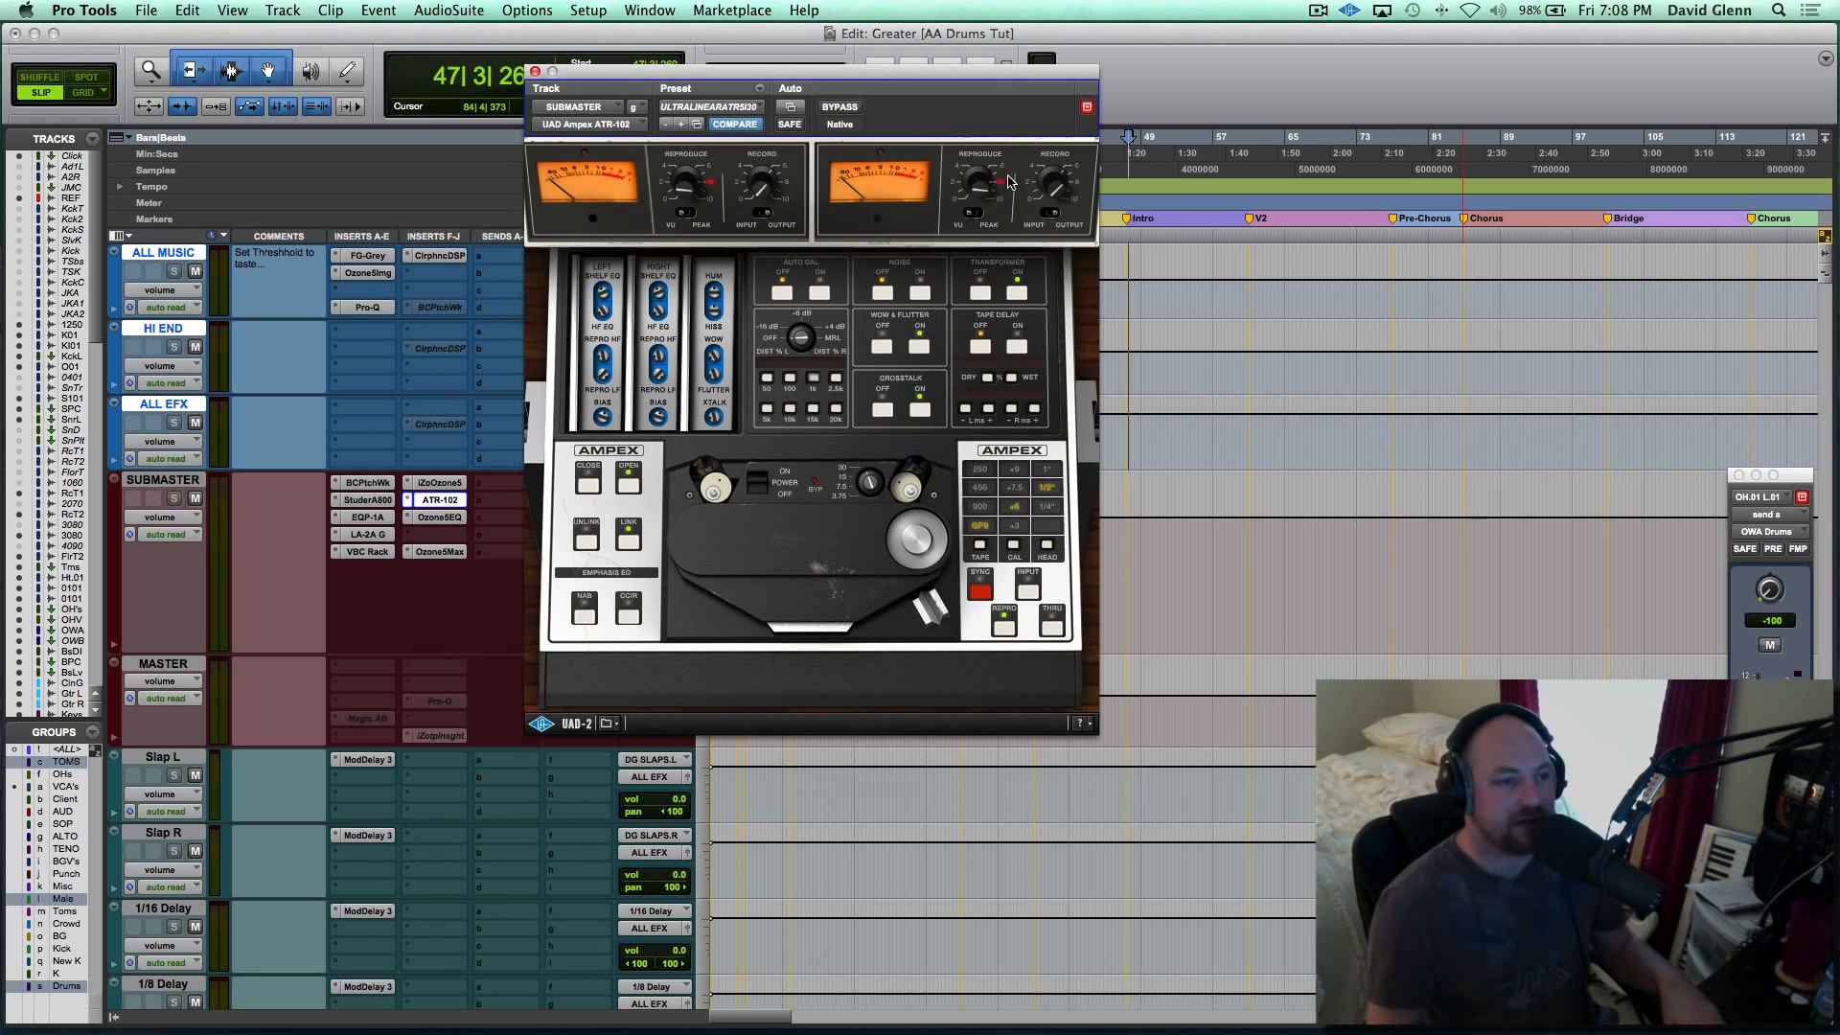
pyautogui.click(535, 72)
pyautogui.click(450, 518)
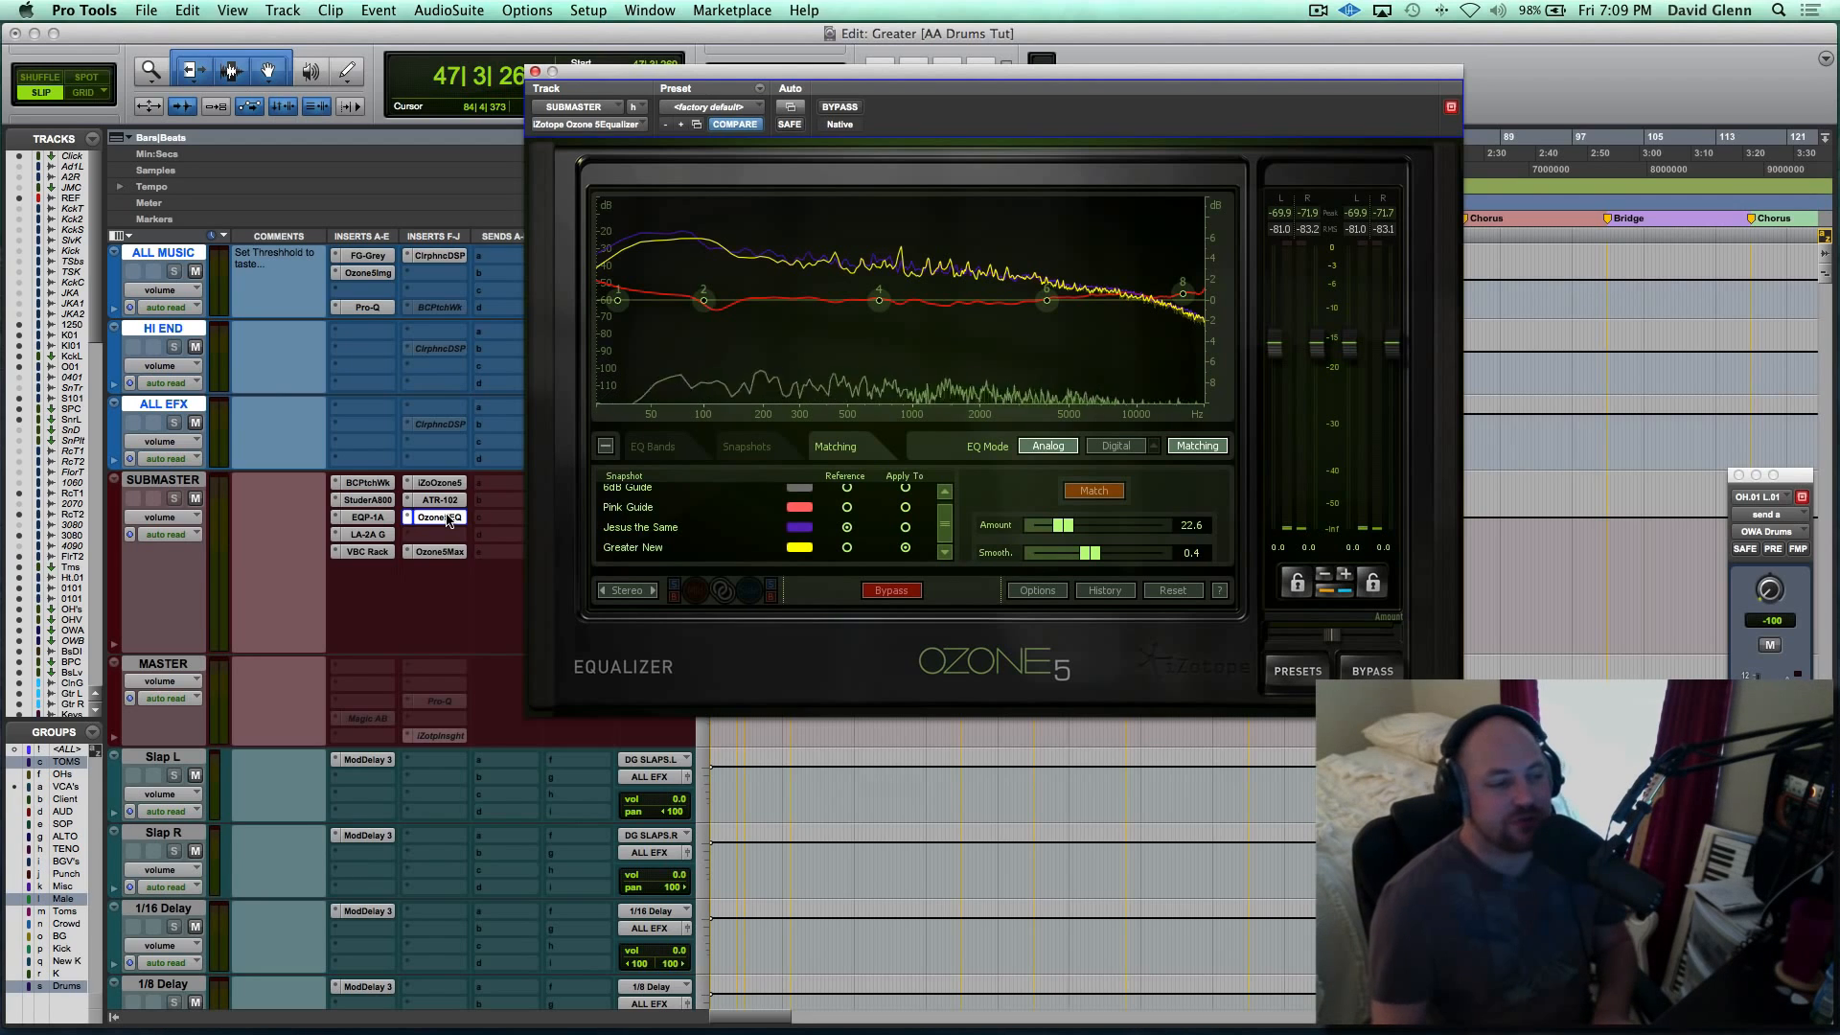
pyautogui.click(746, 447)
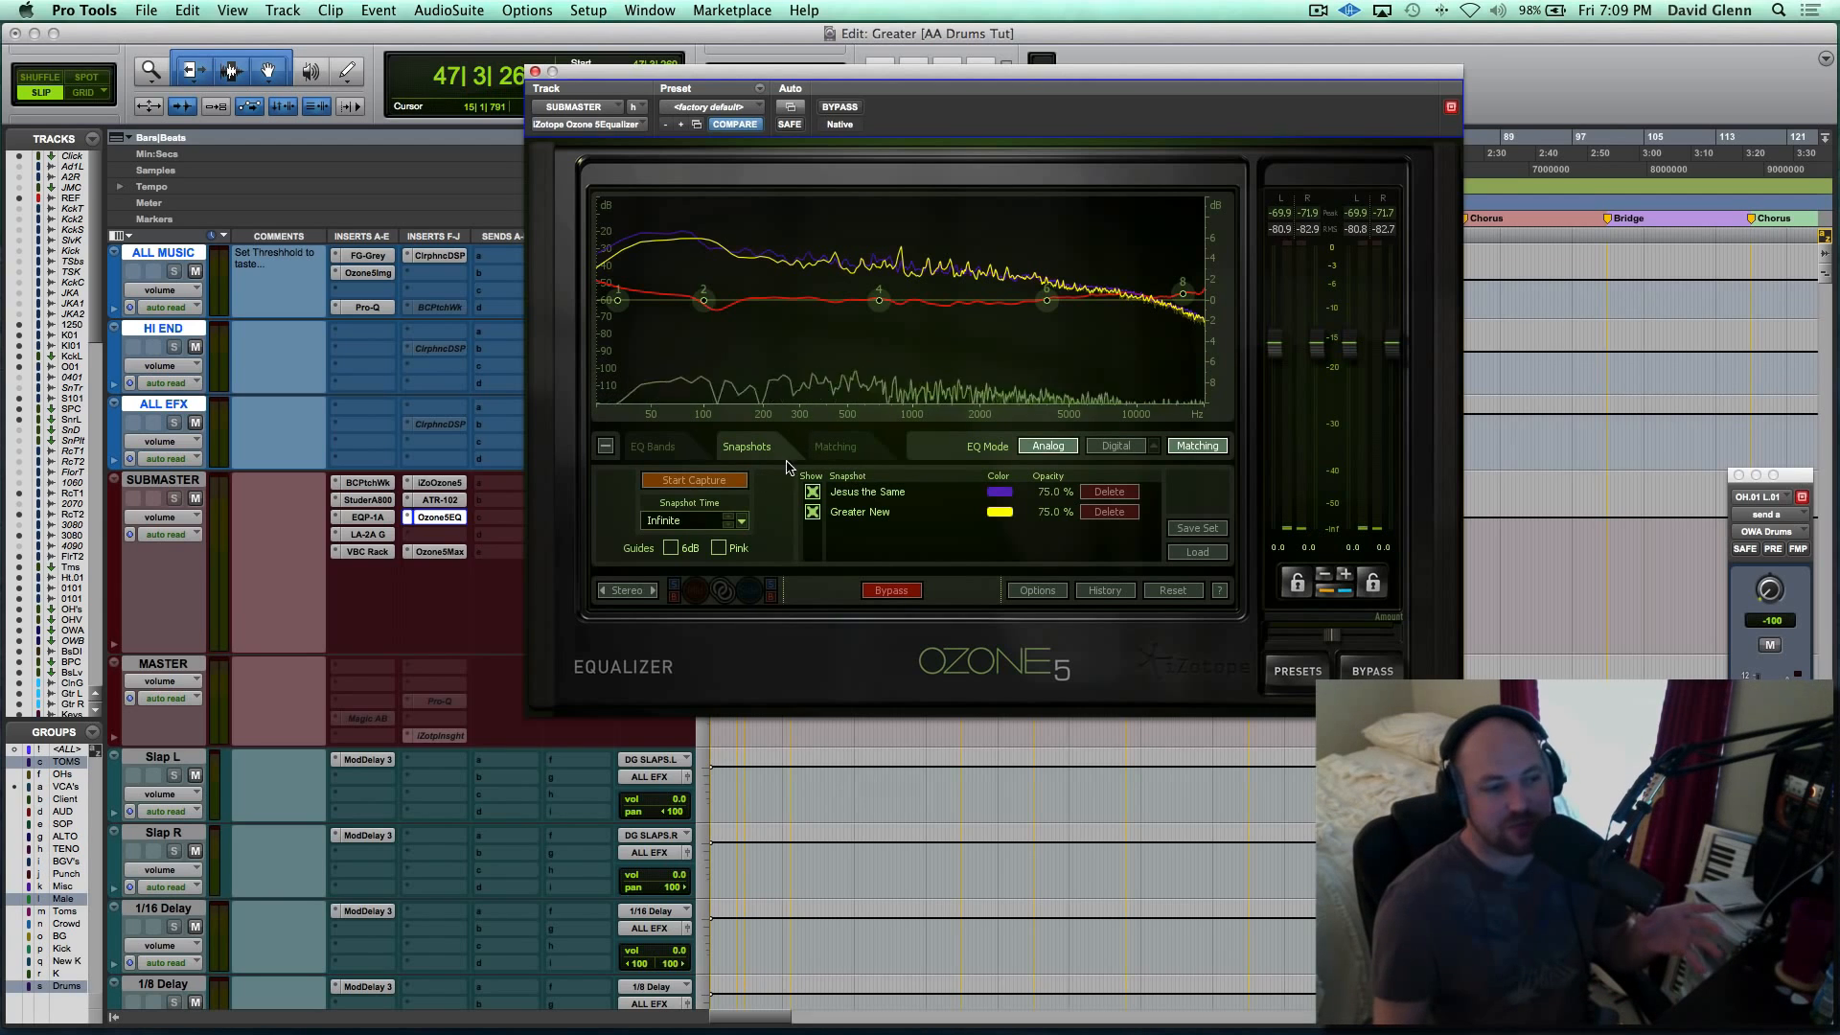
pyautogui.click(829, 447)
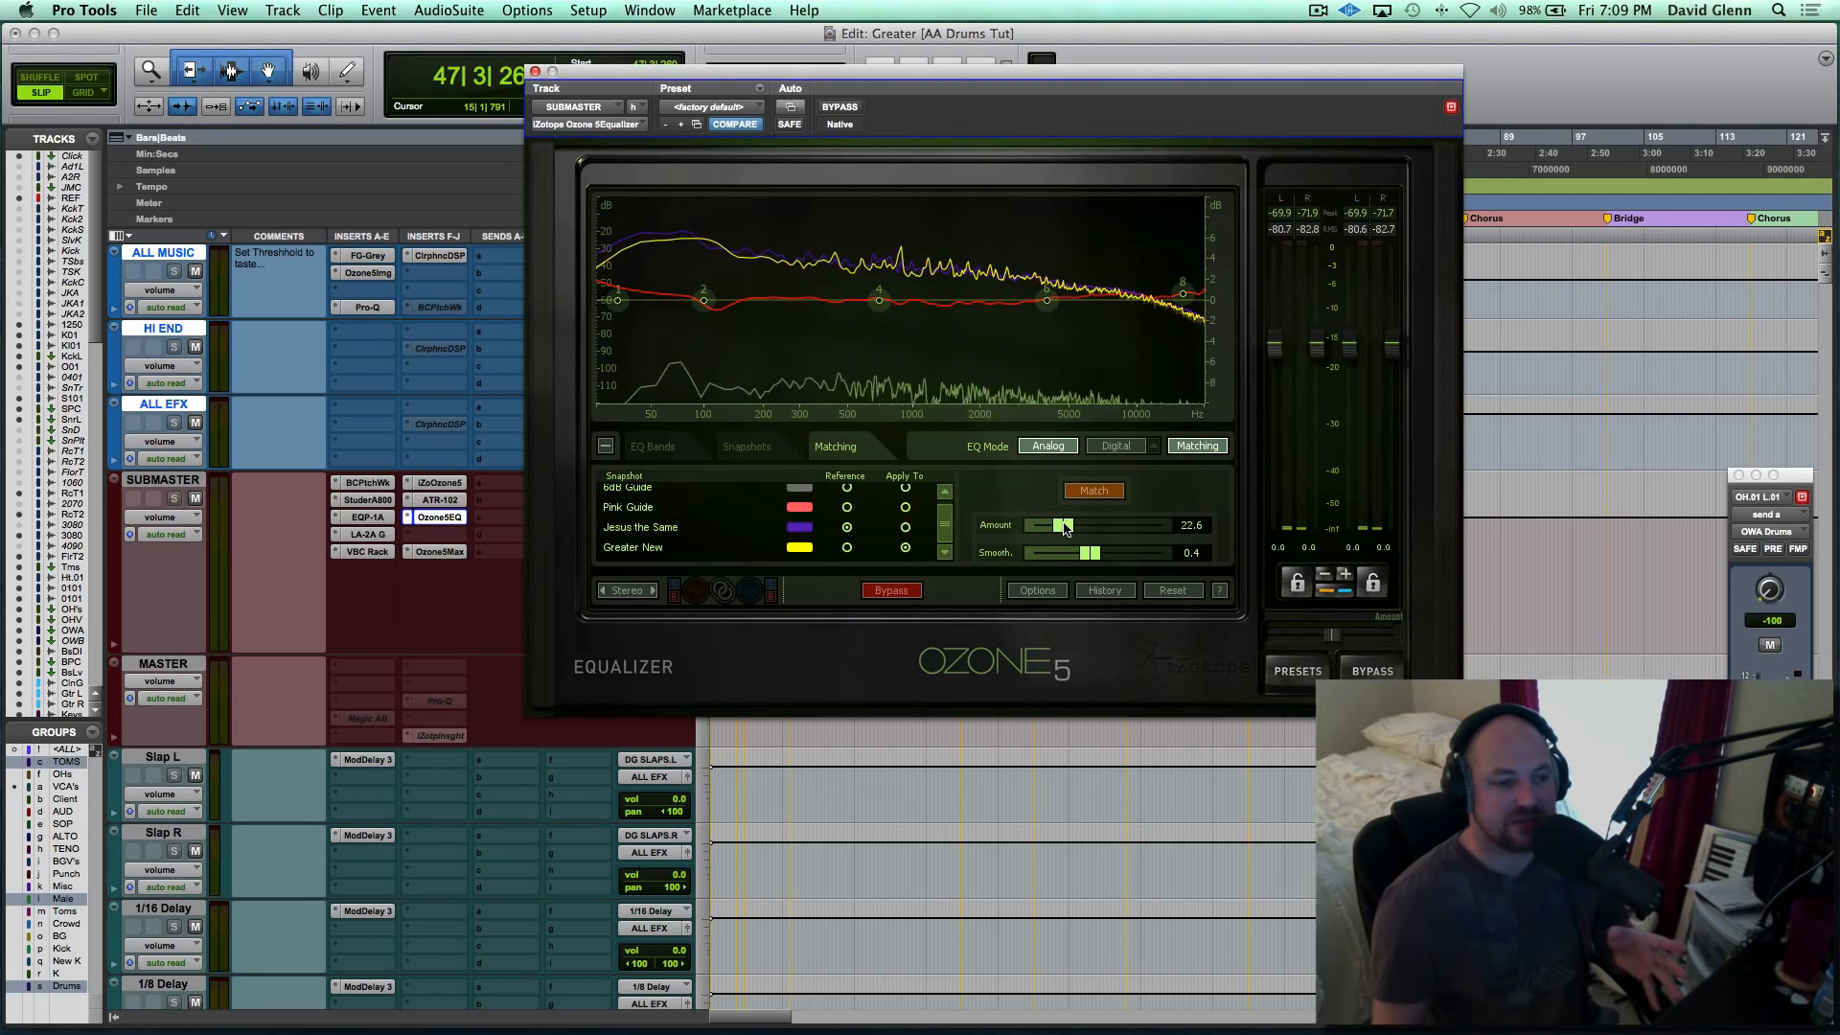
pyautogui.moveTo(1063, 528)
pyautogui.mouseDown()
pyautogui.moveTo(1123, 528)
pyautogui.moveTo(1066, 534)
pyautogui.mouseUp()
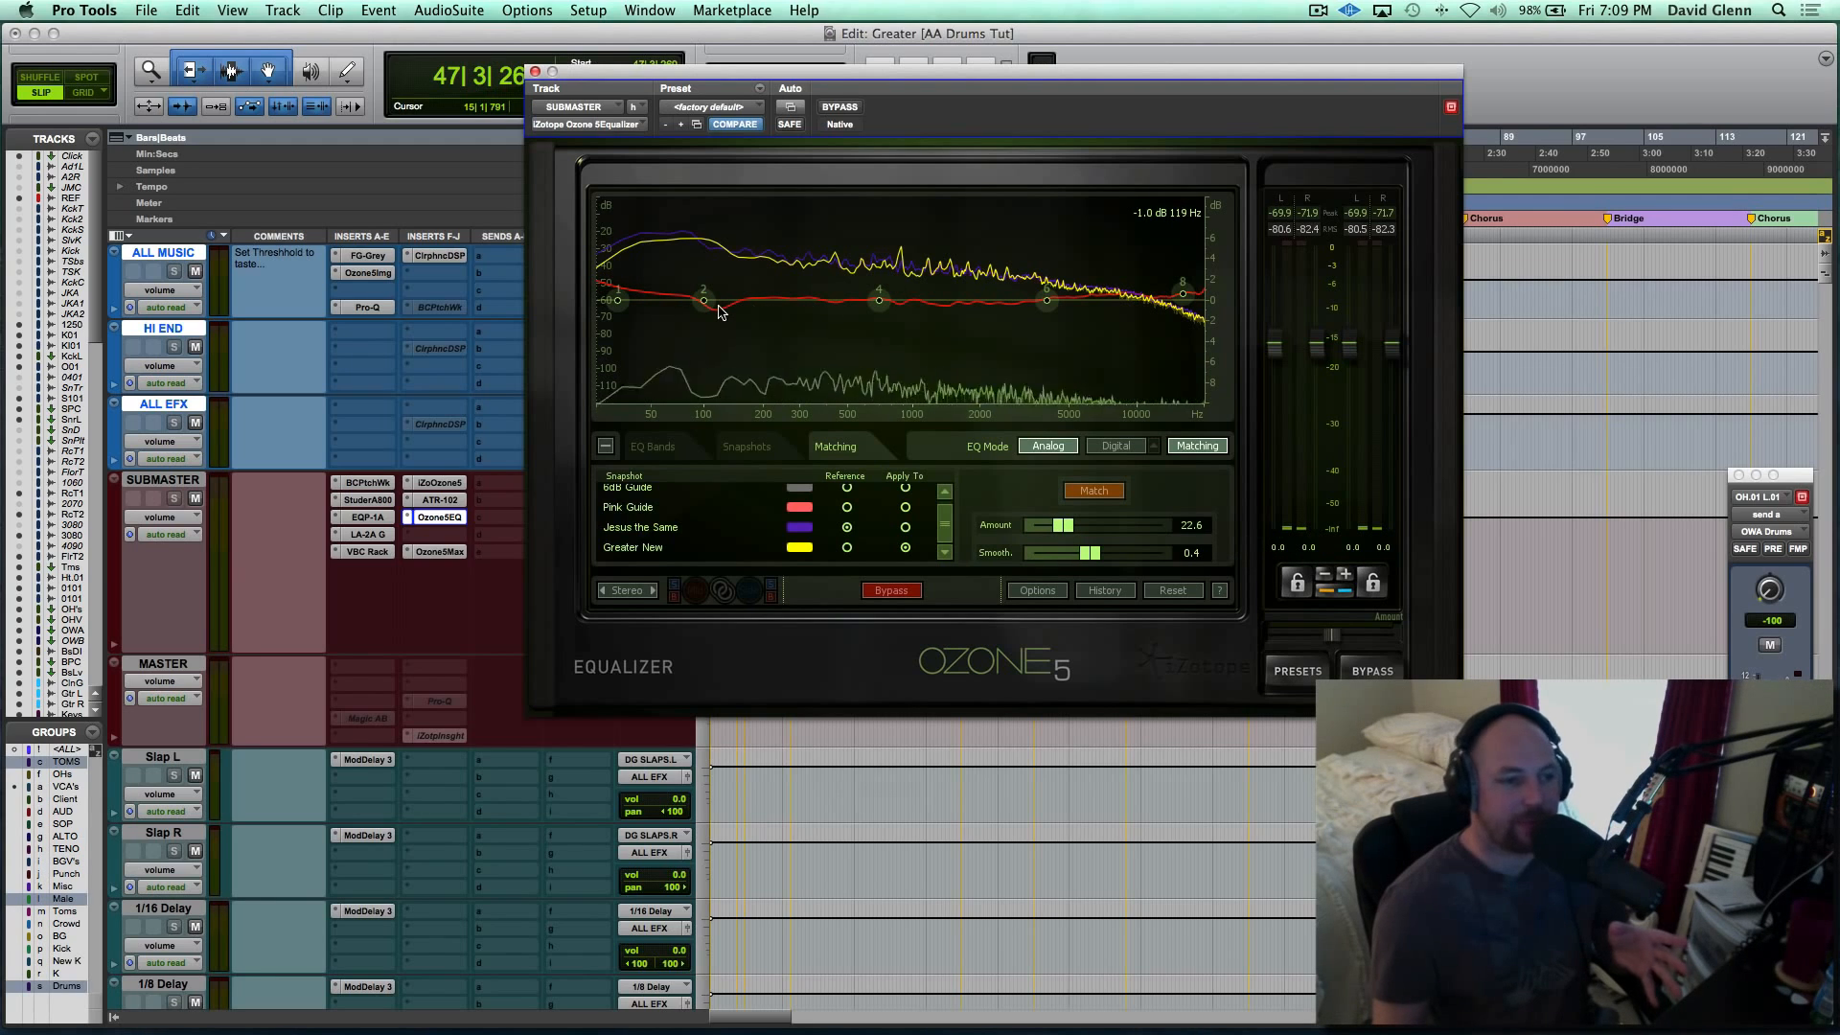
pyautogui.click(438, 551)
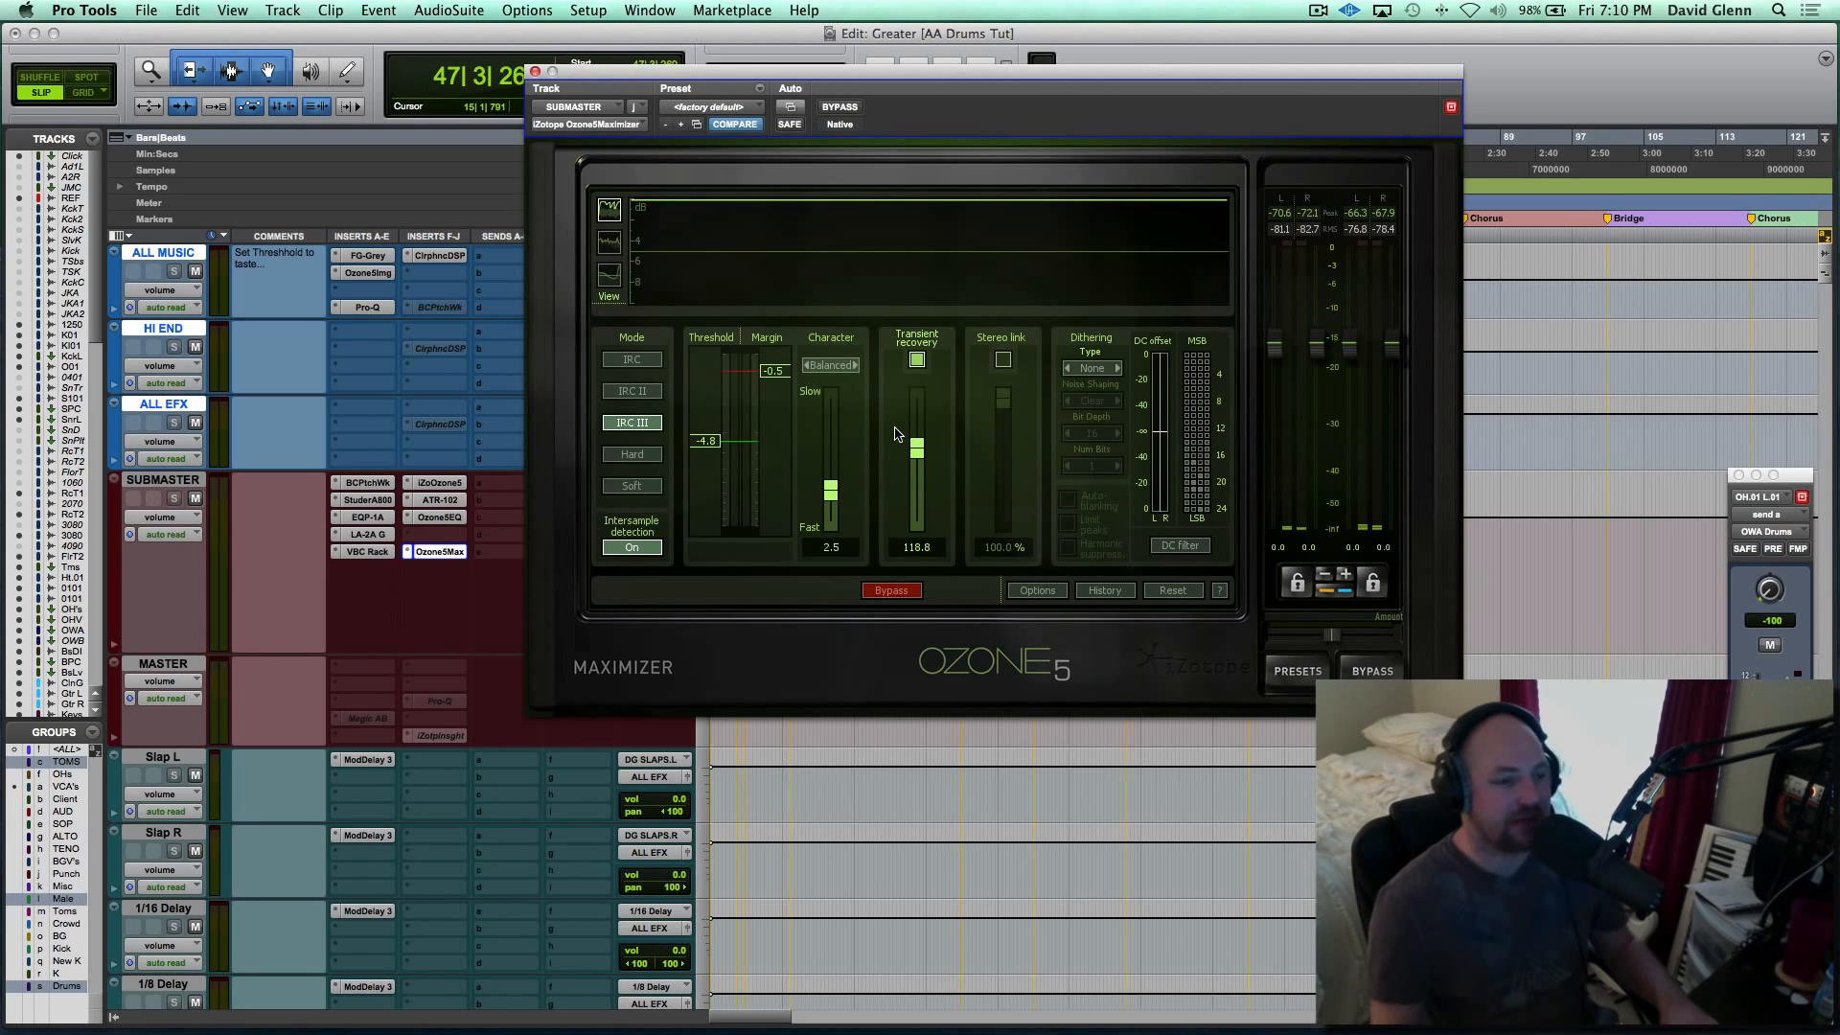
pyautogui.click(535, 74)
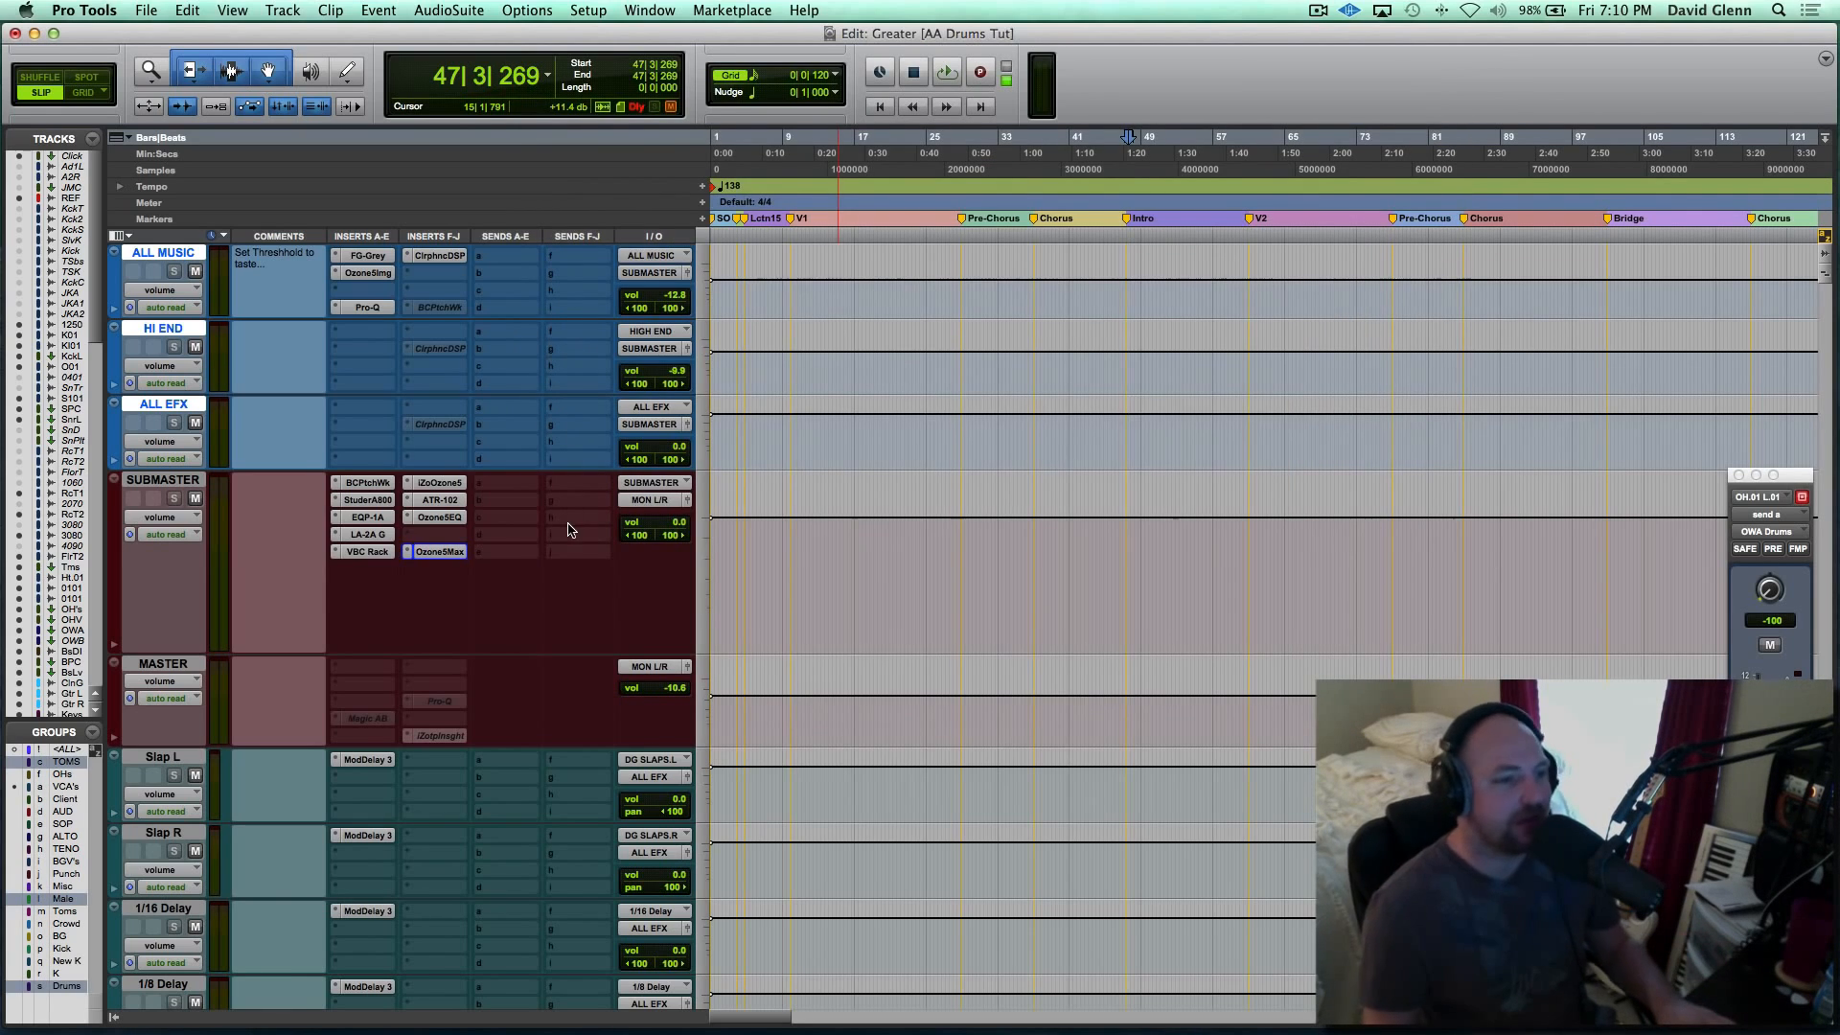
# Bypass every insert on the SUBMASTER track, from BCPtchWk through Ozone5Max.
pyautogui.keyDown('super'); pyautogui.click(442, 517); pyautogui.keyUp('super')
pyautogui.keyDown('super'); pyautogui.click(441, 500); pyautogui.keyUp('super')
pyautogui.keyDown('super'); pyautogui.click(439, 484); pyautogui.keyUp('super')
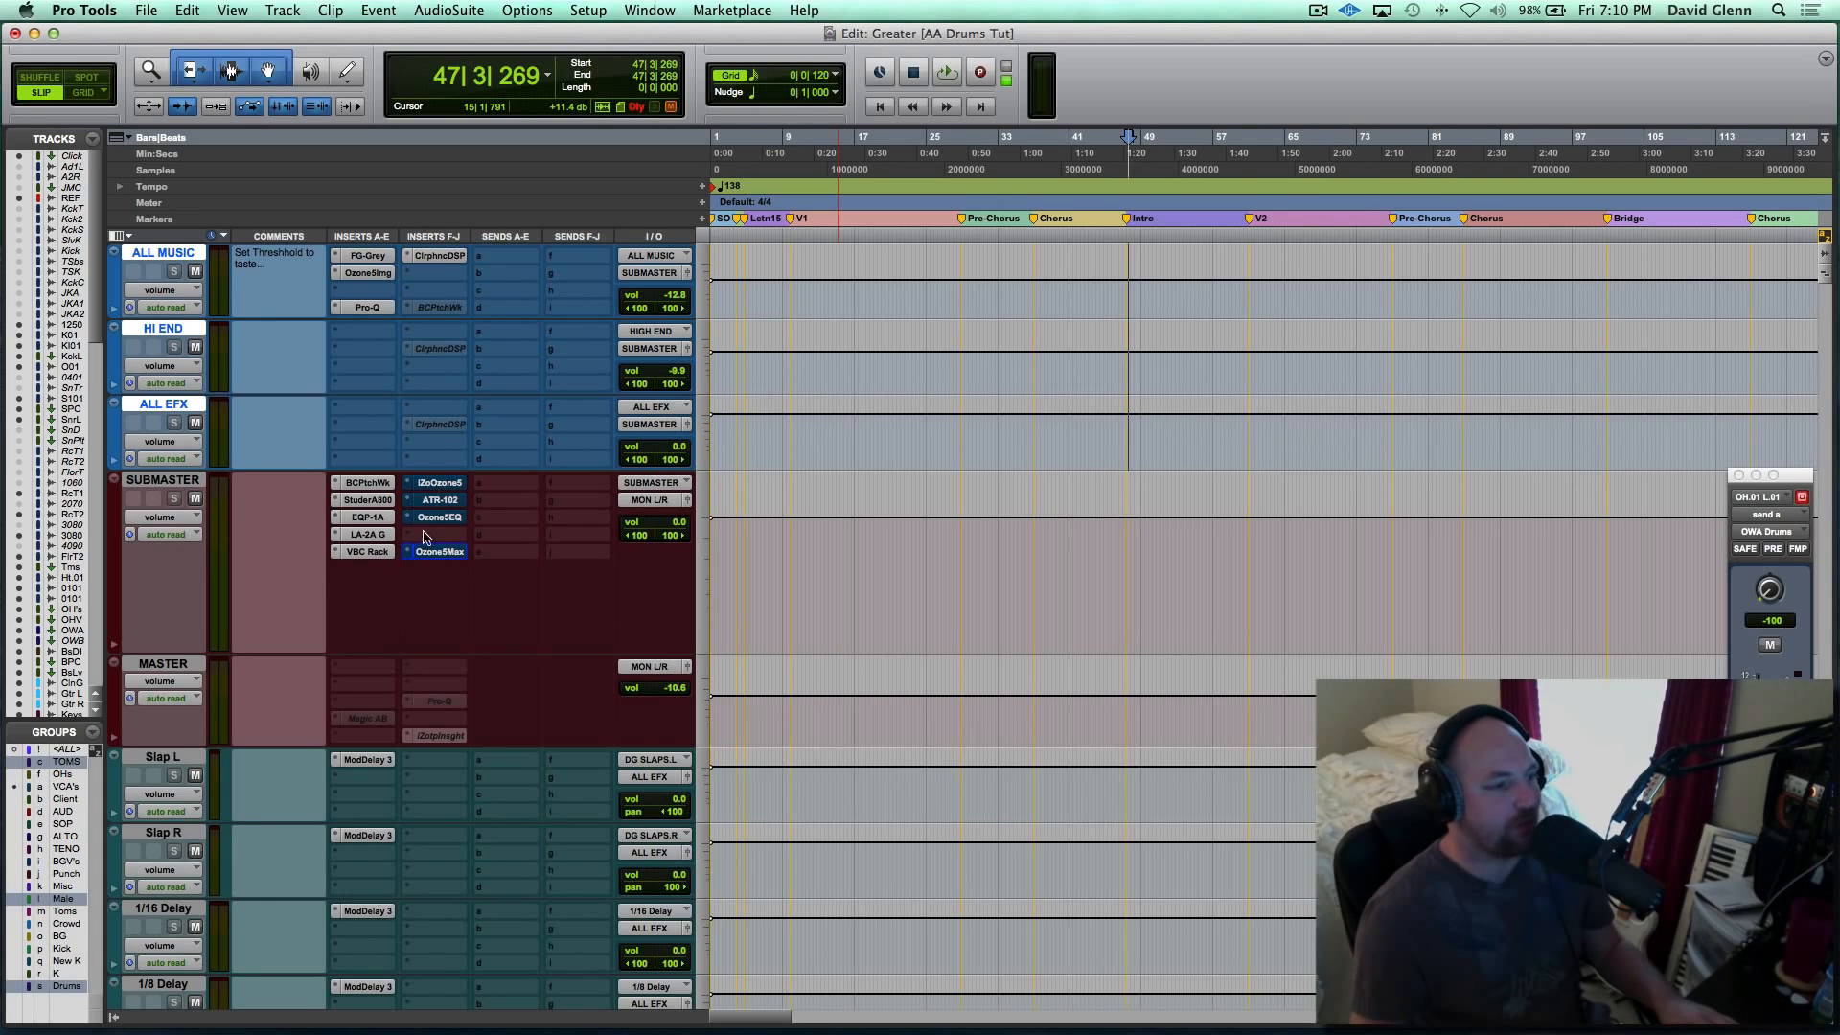
pyautogui.keyDown('super'); pyautogui.click(375, 553); pyautogui.keyUp('super')
pyautogui.keyDown('super'); pyautogui.click(368, 535); pyautogui.keyUp('super')
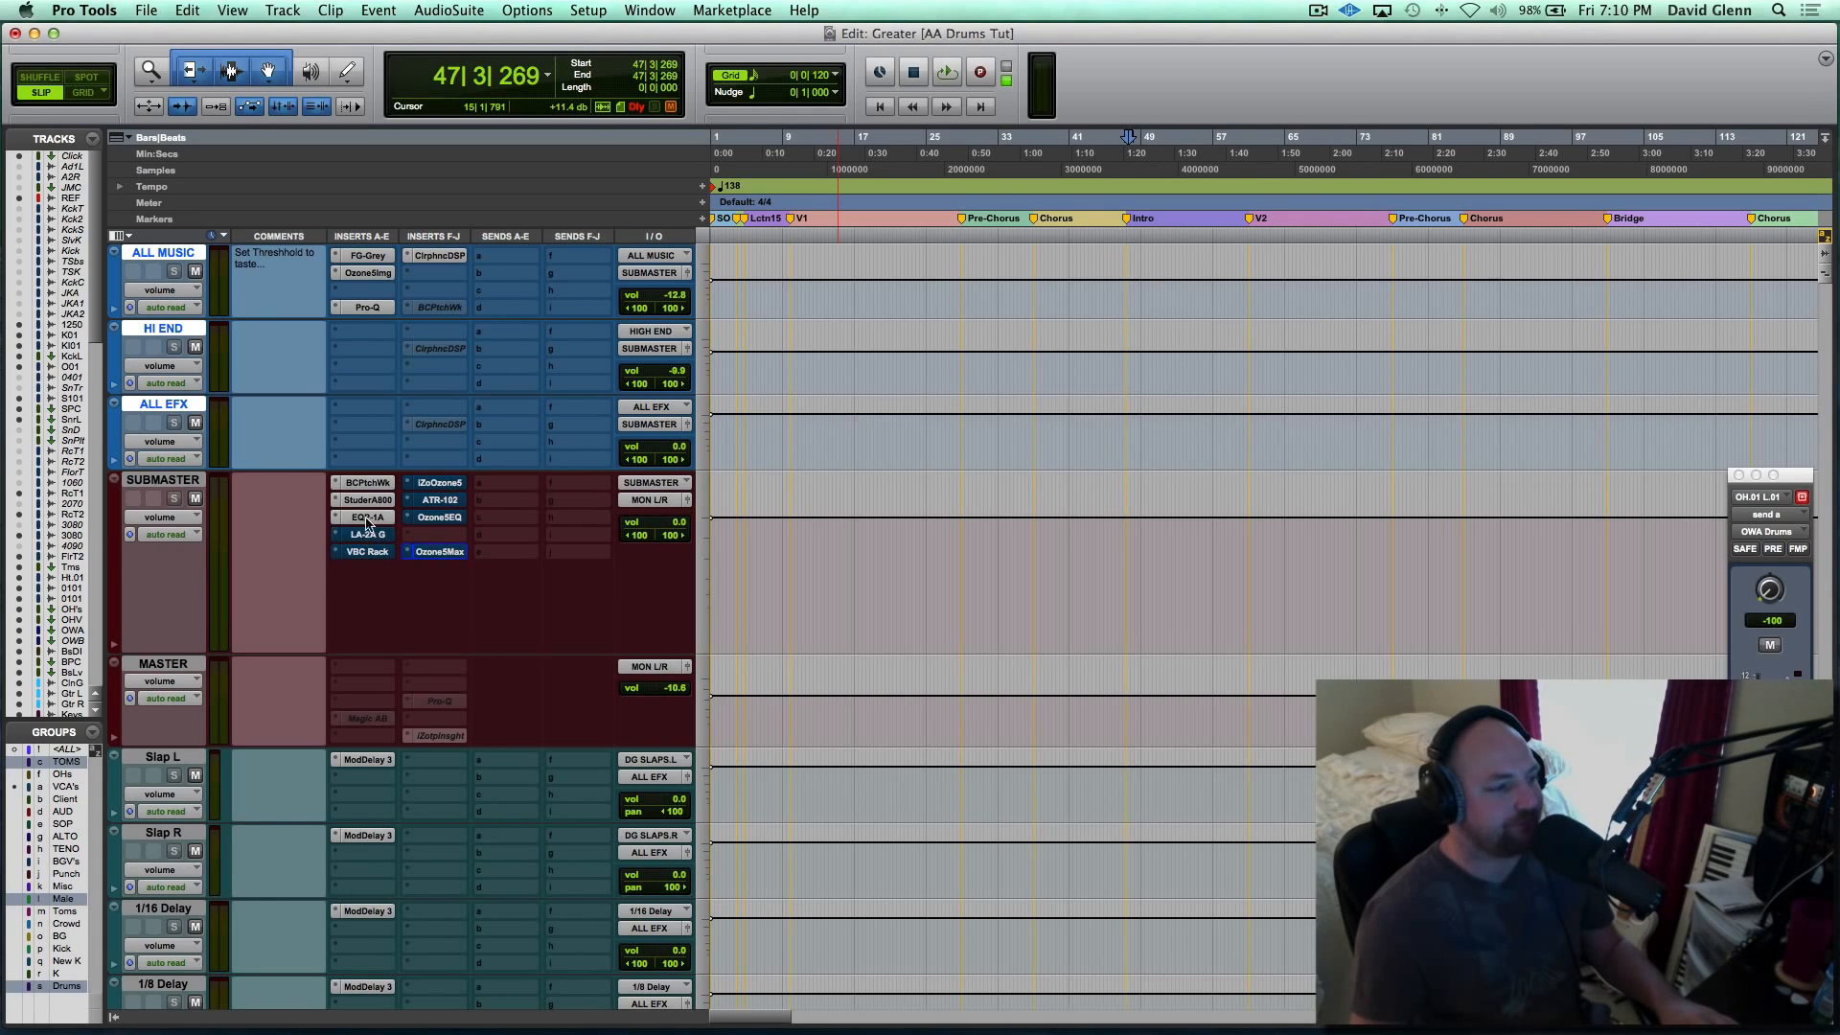
pyautogui.keyDown('super'); pyautogui.click(368, 517); pyautogui.keyUp('super')
pyautogui.keyDown('super'); pyautogui.click(368, 500); pyautogui.keyUp('super')
pyautogui.keyDown('super'); pyautogui.click(368, 484); pyautogui.keyUp('super')
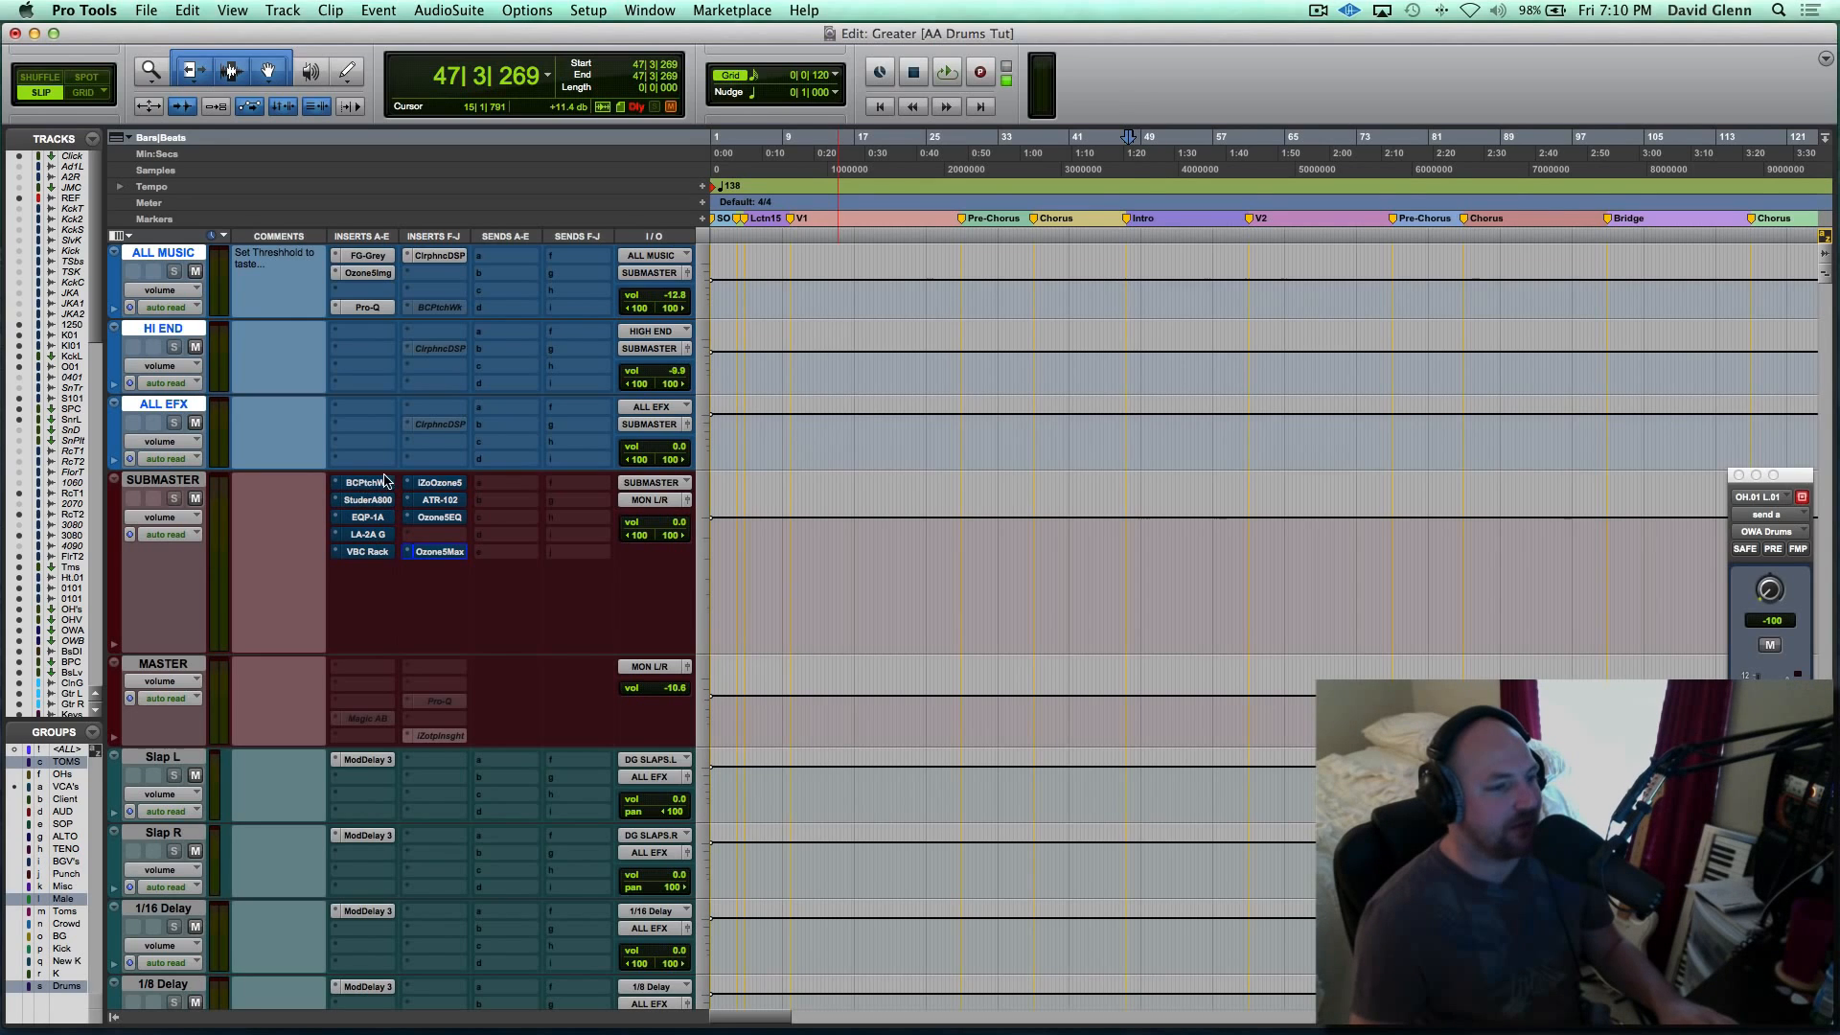
# Play the mix from the Intro in separate passes, re-enabling the SUBMASTER's BCPtchWk, StuderA800 and EQP-1A inserts one per pass.
pyautogui.hscroll(3, 1107, 515)
pyautogui.press('space')
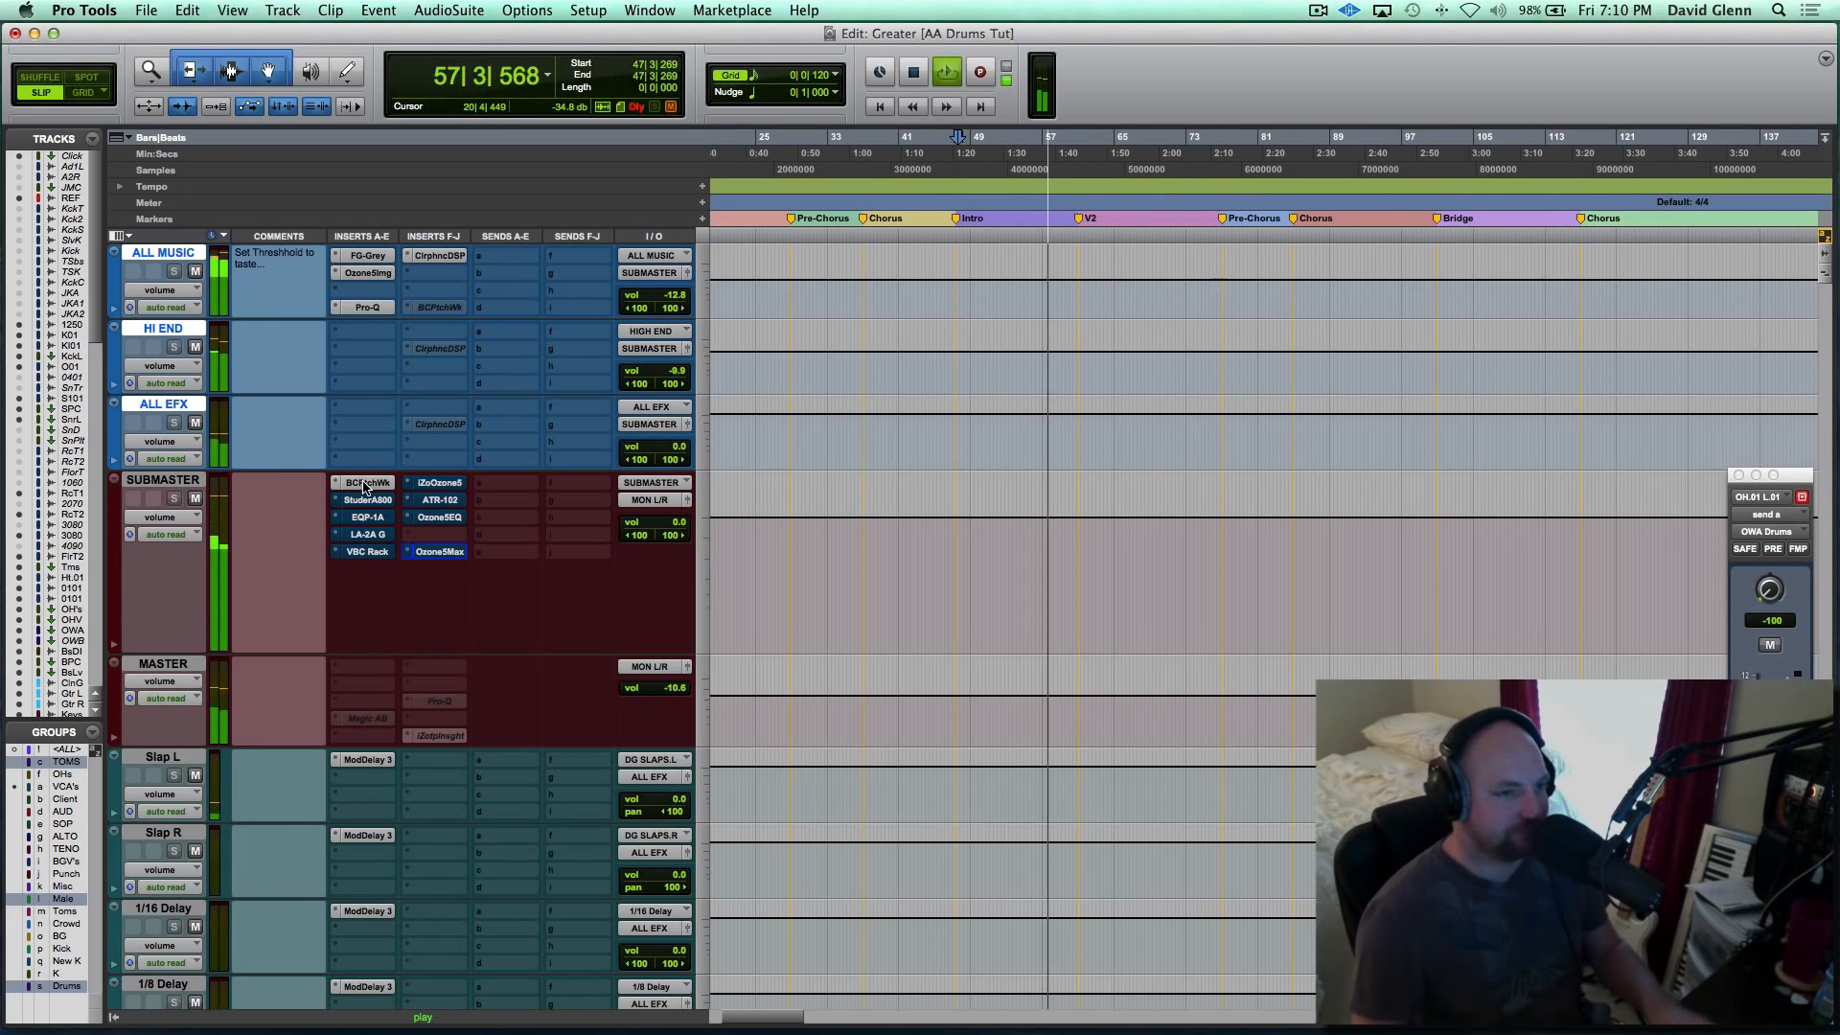
pyautogui.press('space')
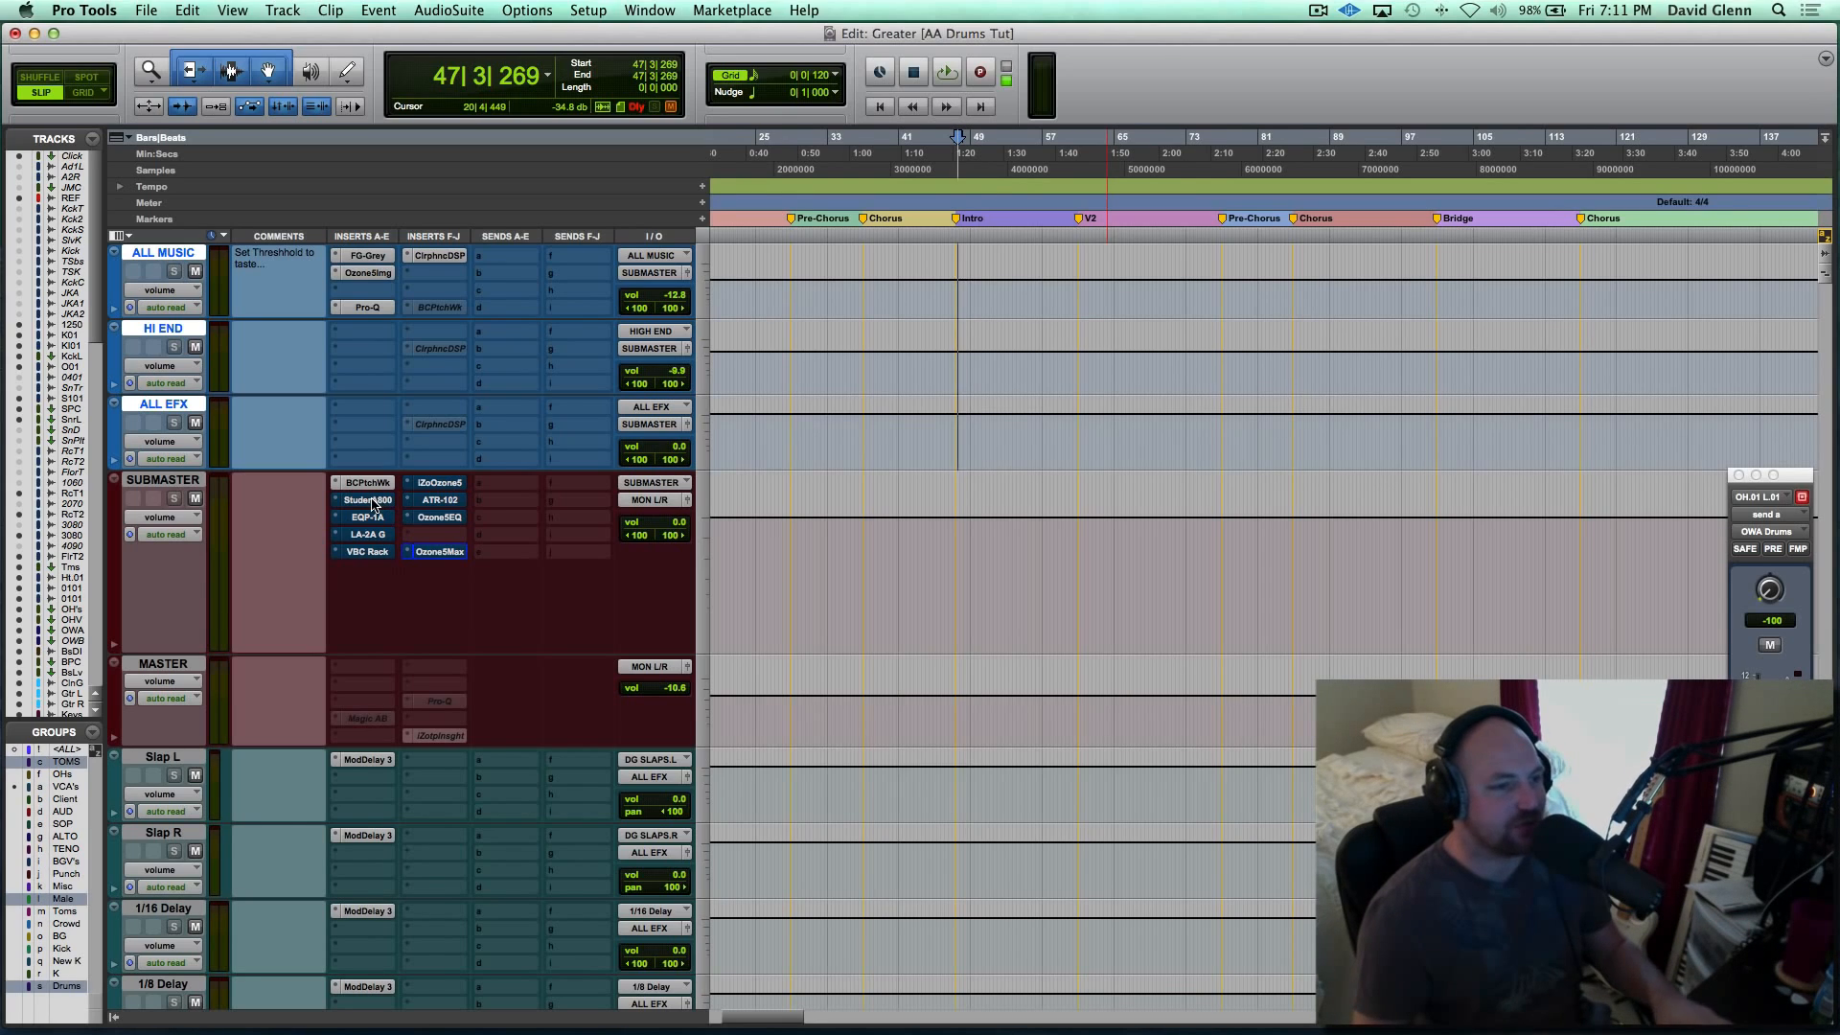
pyautogui.press('space')
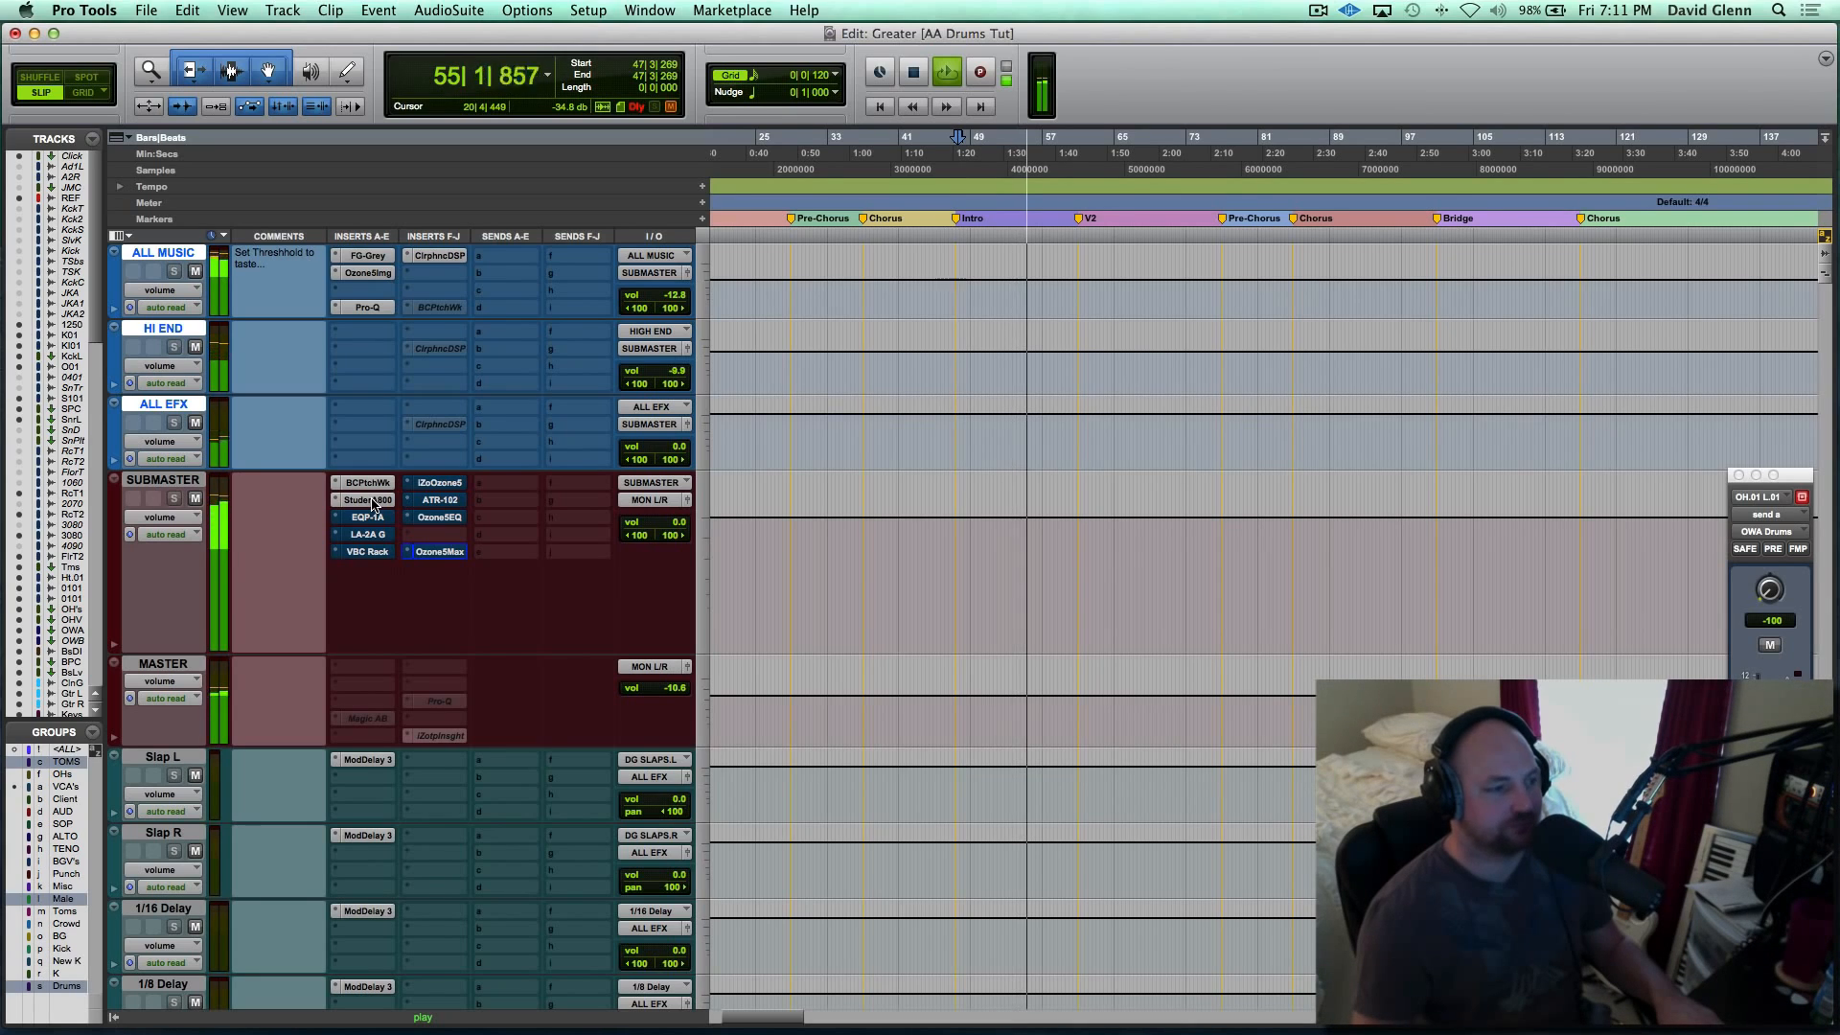
pyautogui.press('space')
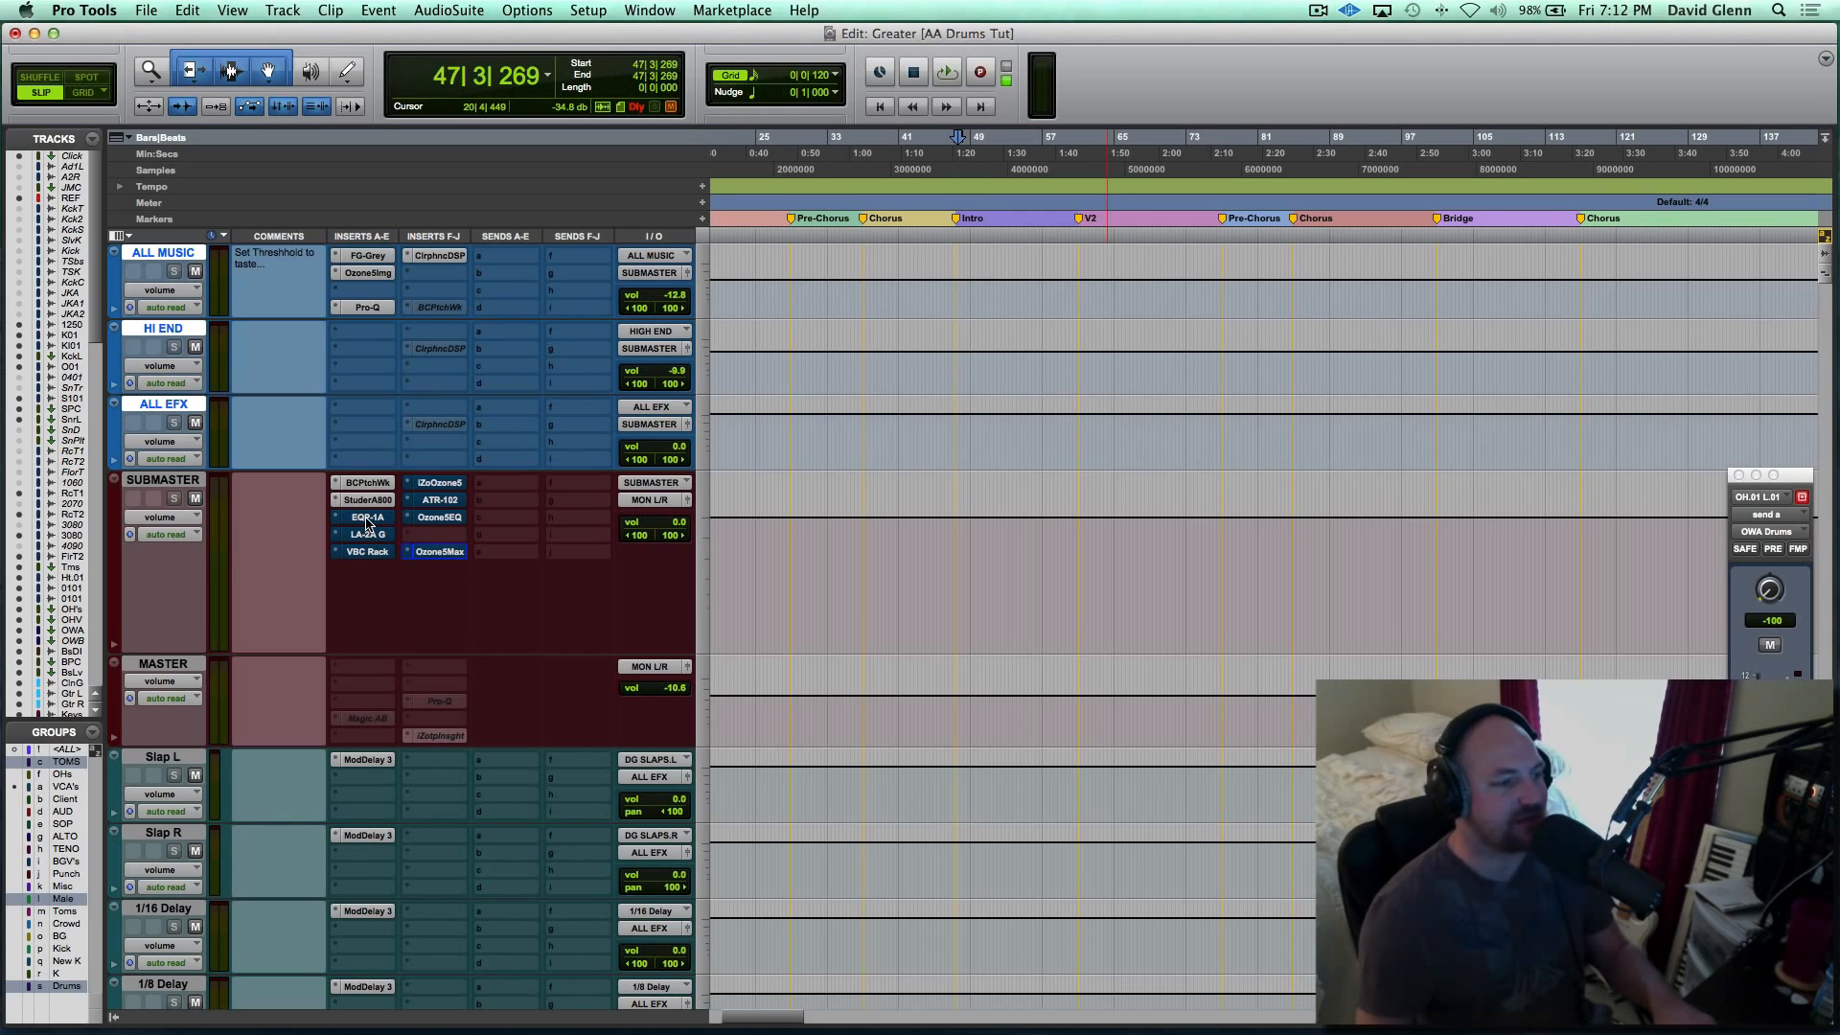
pyautogui.press('space')
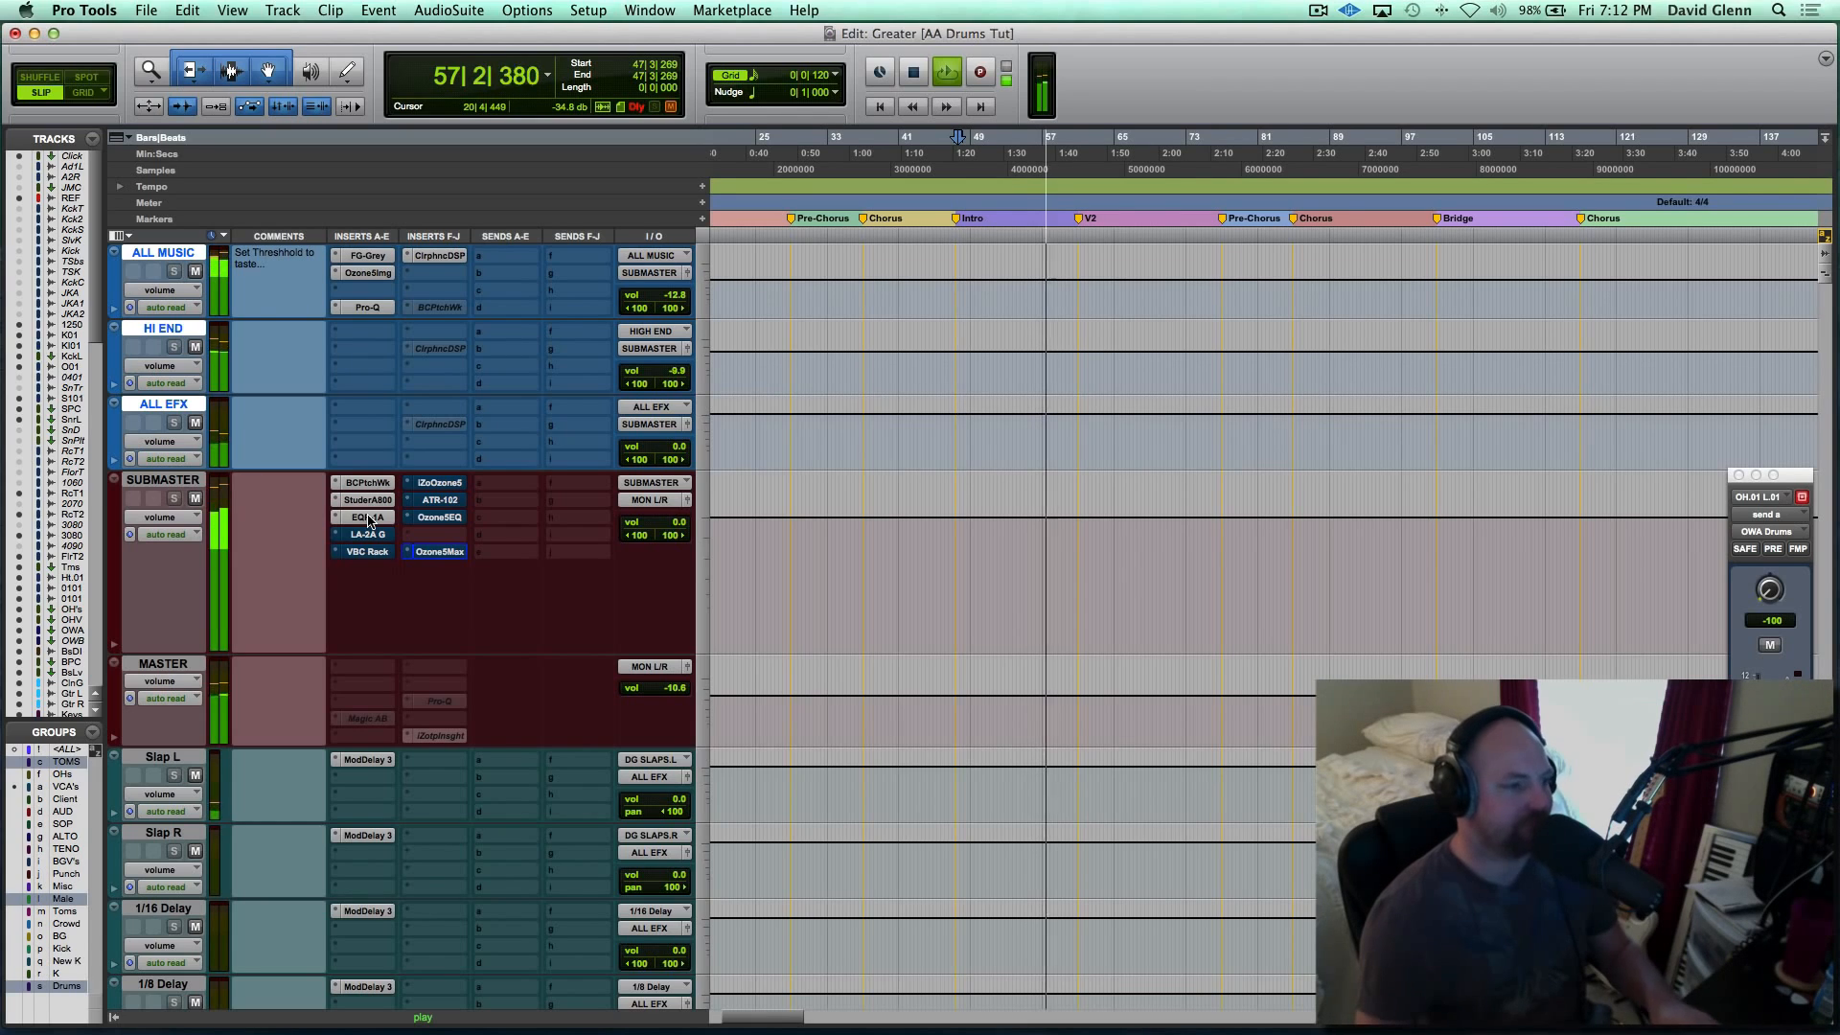
pyautogui.press('space')
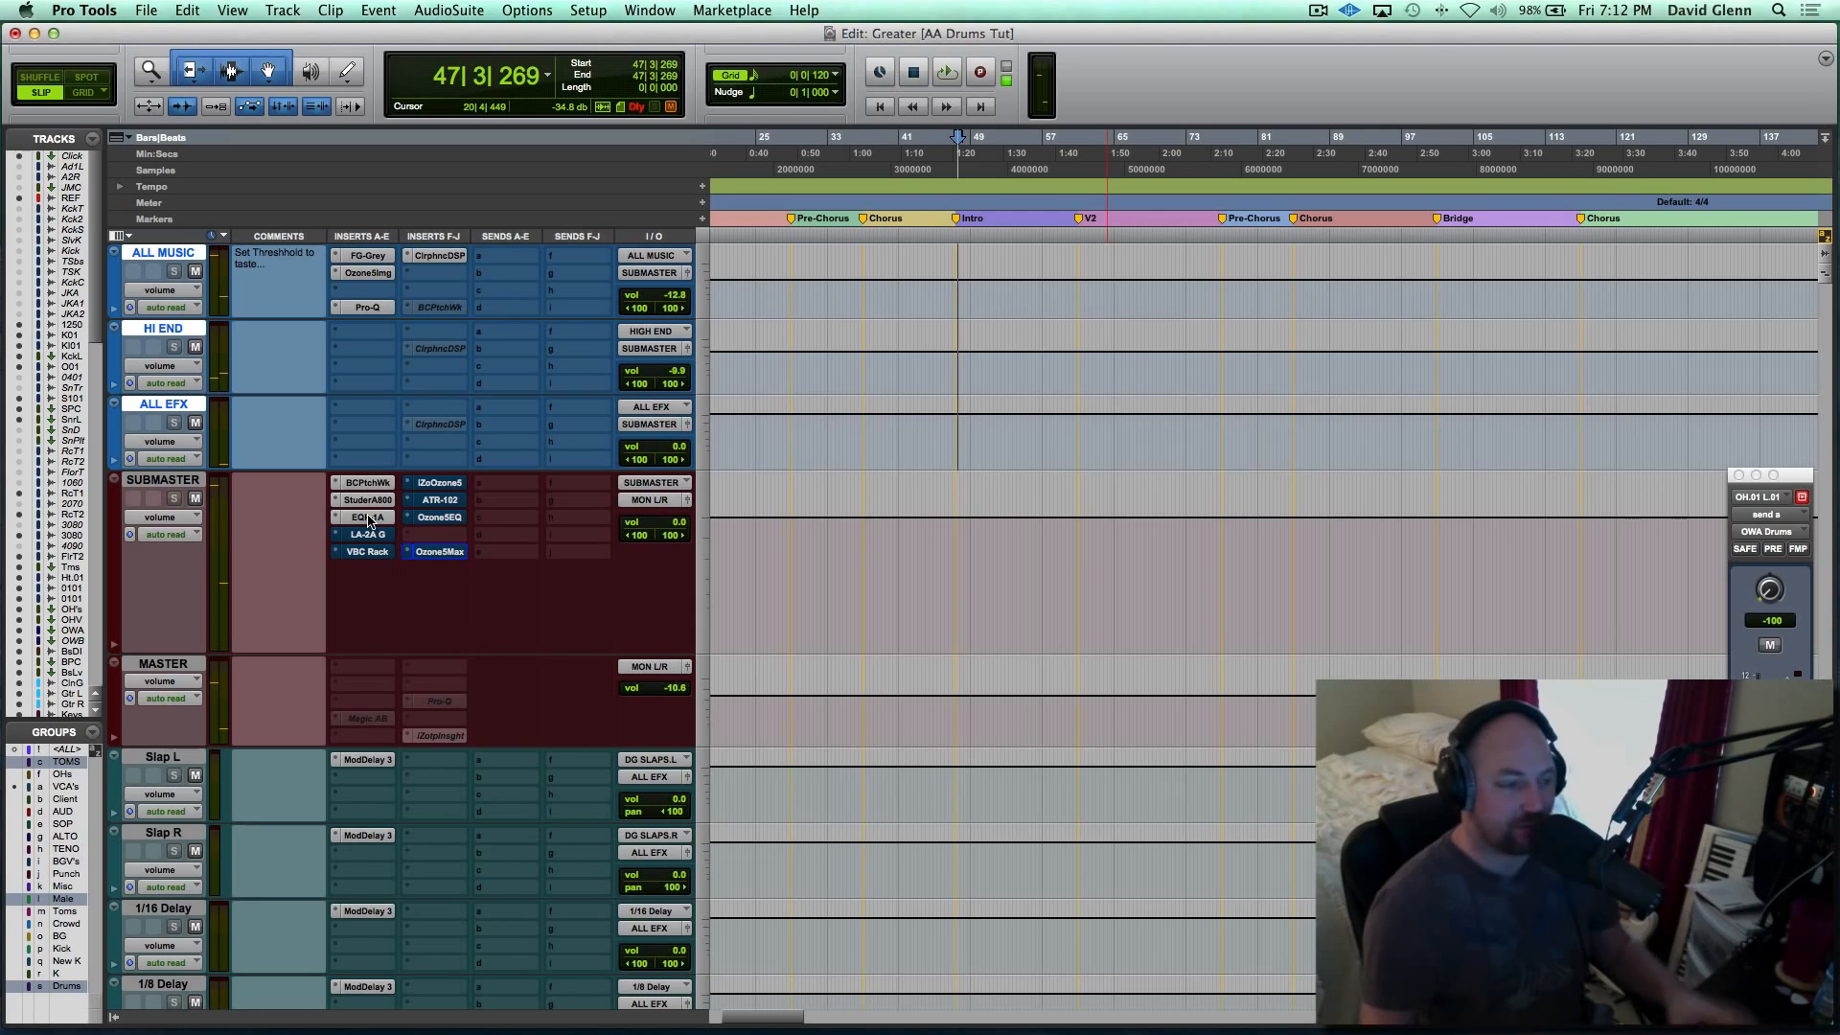
# Open the SUBMASTER's LA-2A insert, compare it bypassed and active during playback, and leave it active.
pyautogui.click(368, 535)
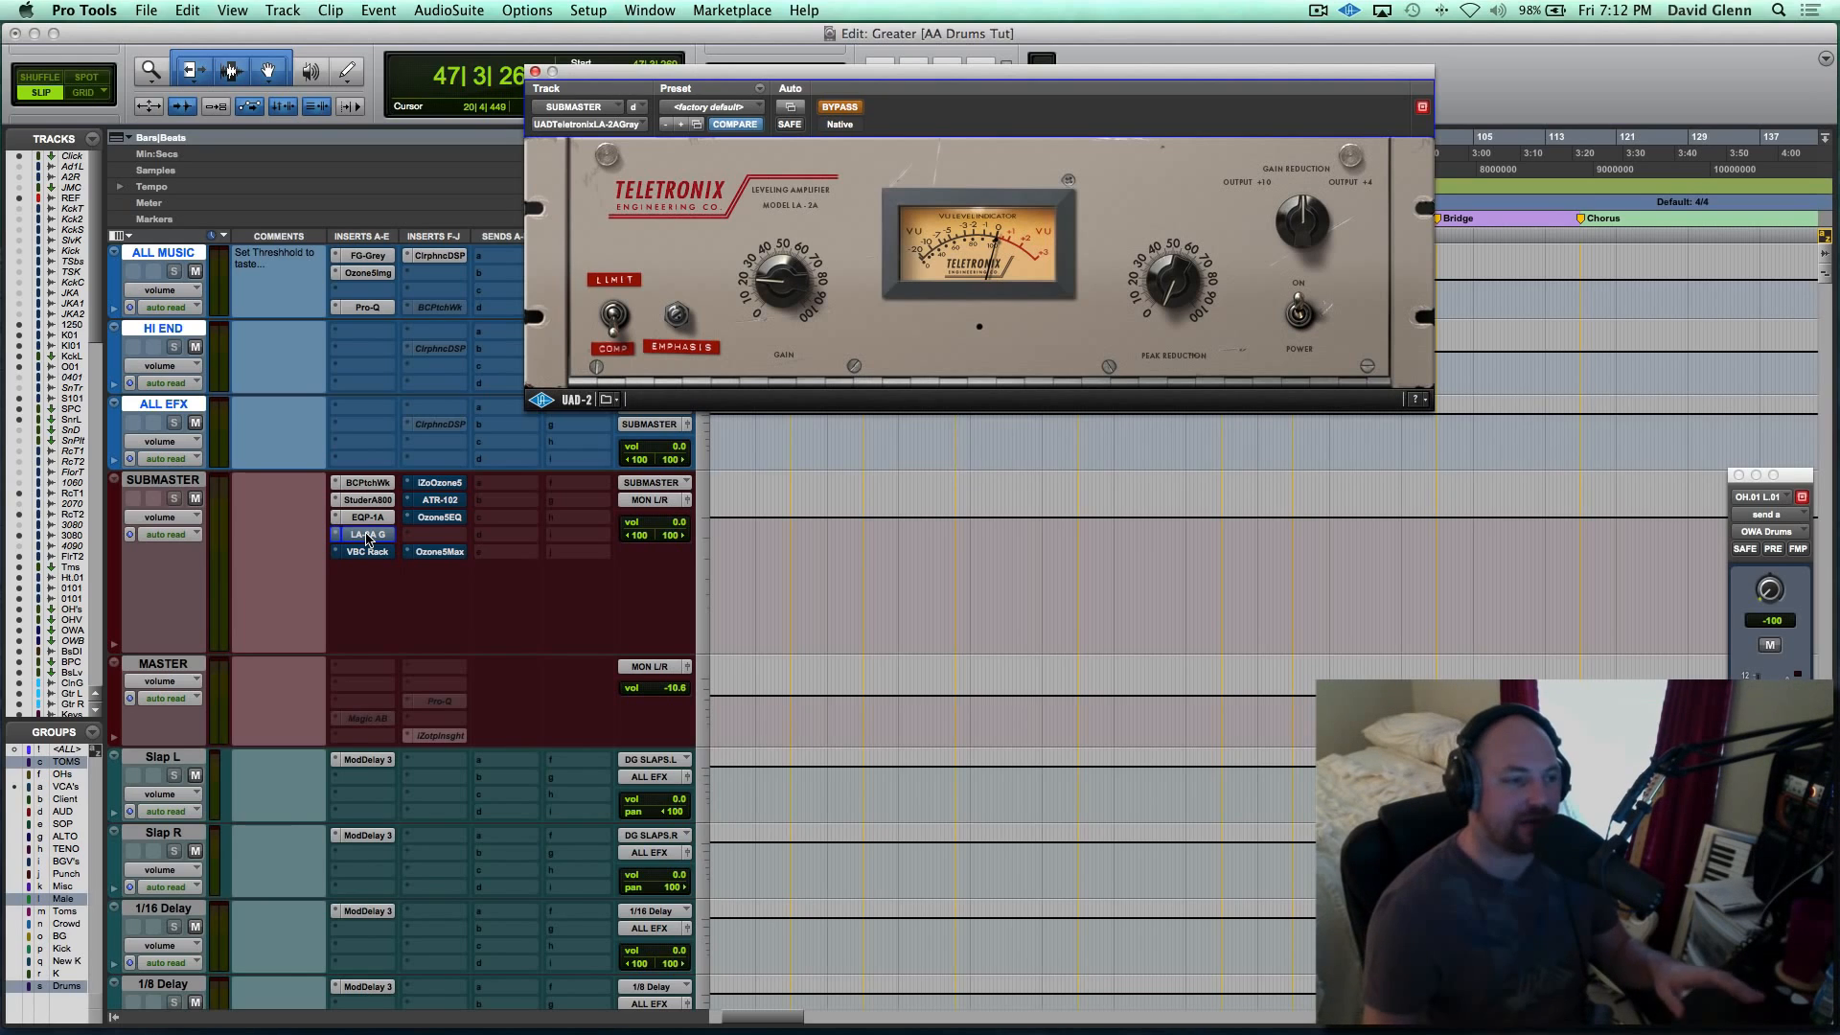
pyautogui.press('space')
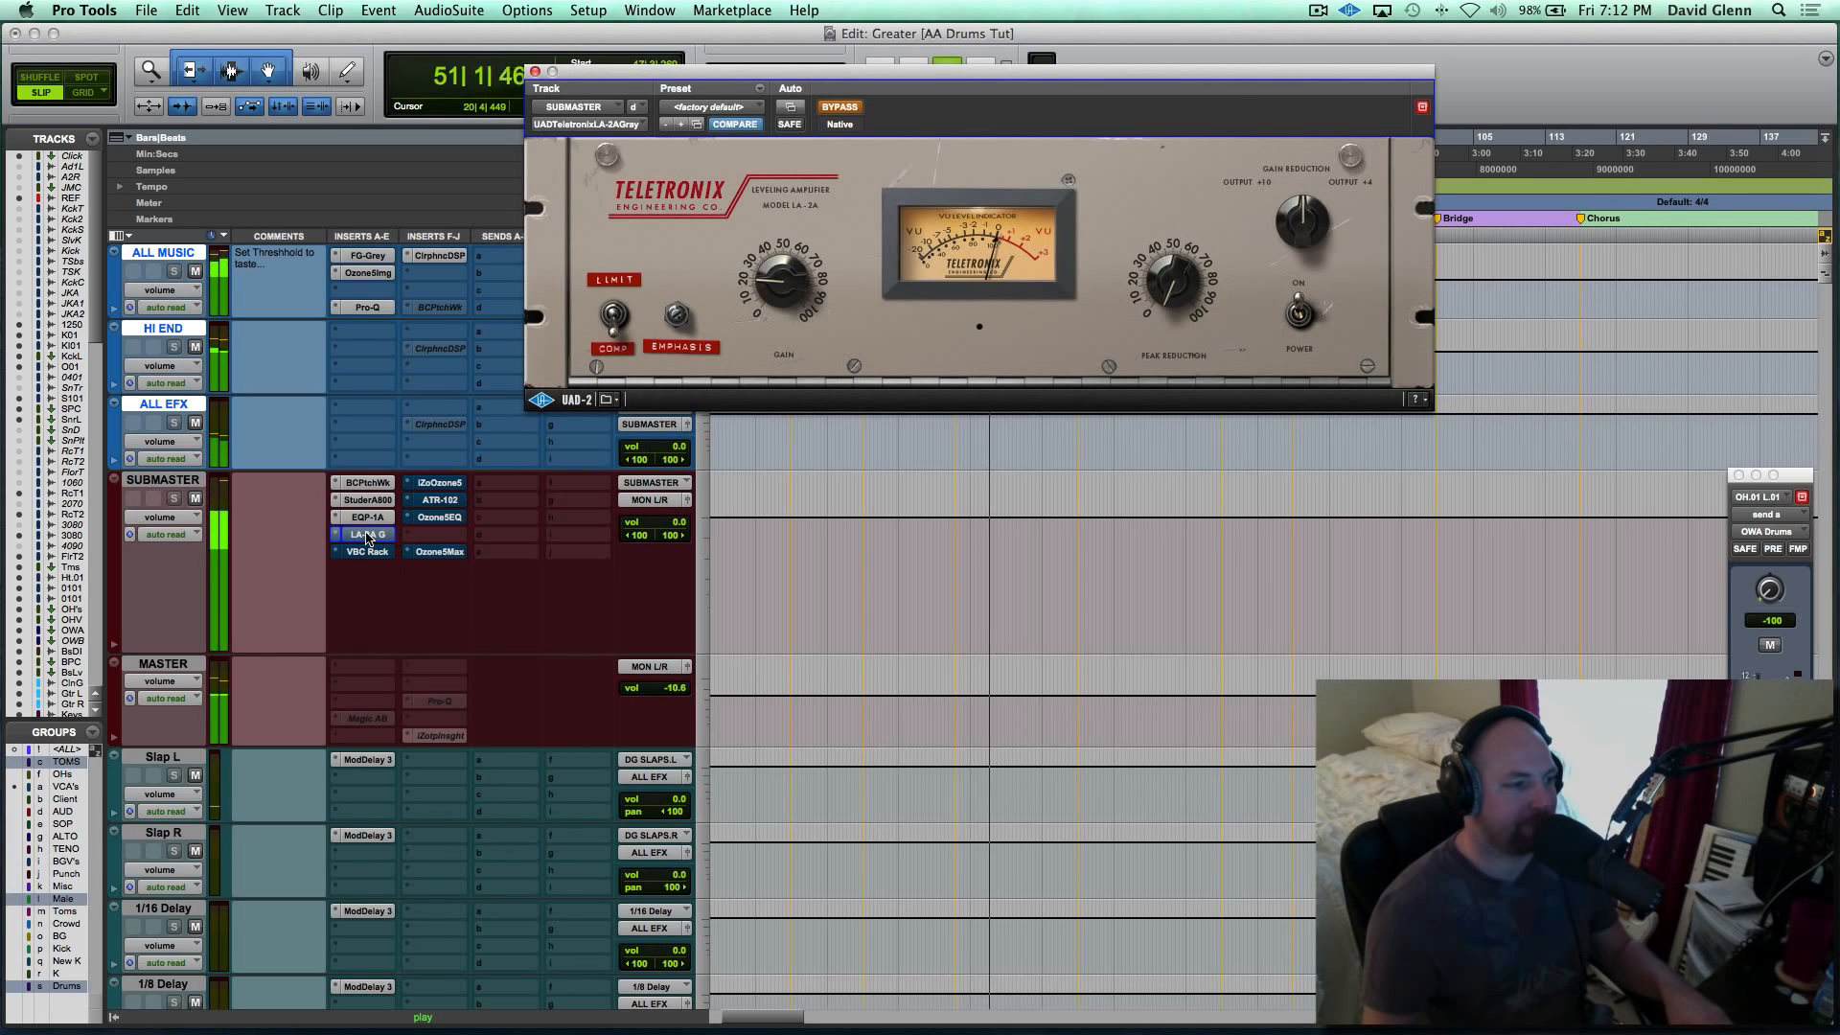
pyautogui.keyDown('super'); pyautogui.click(367, 534); pyautogui.keyUp('super')
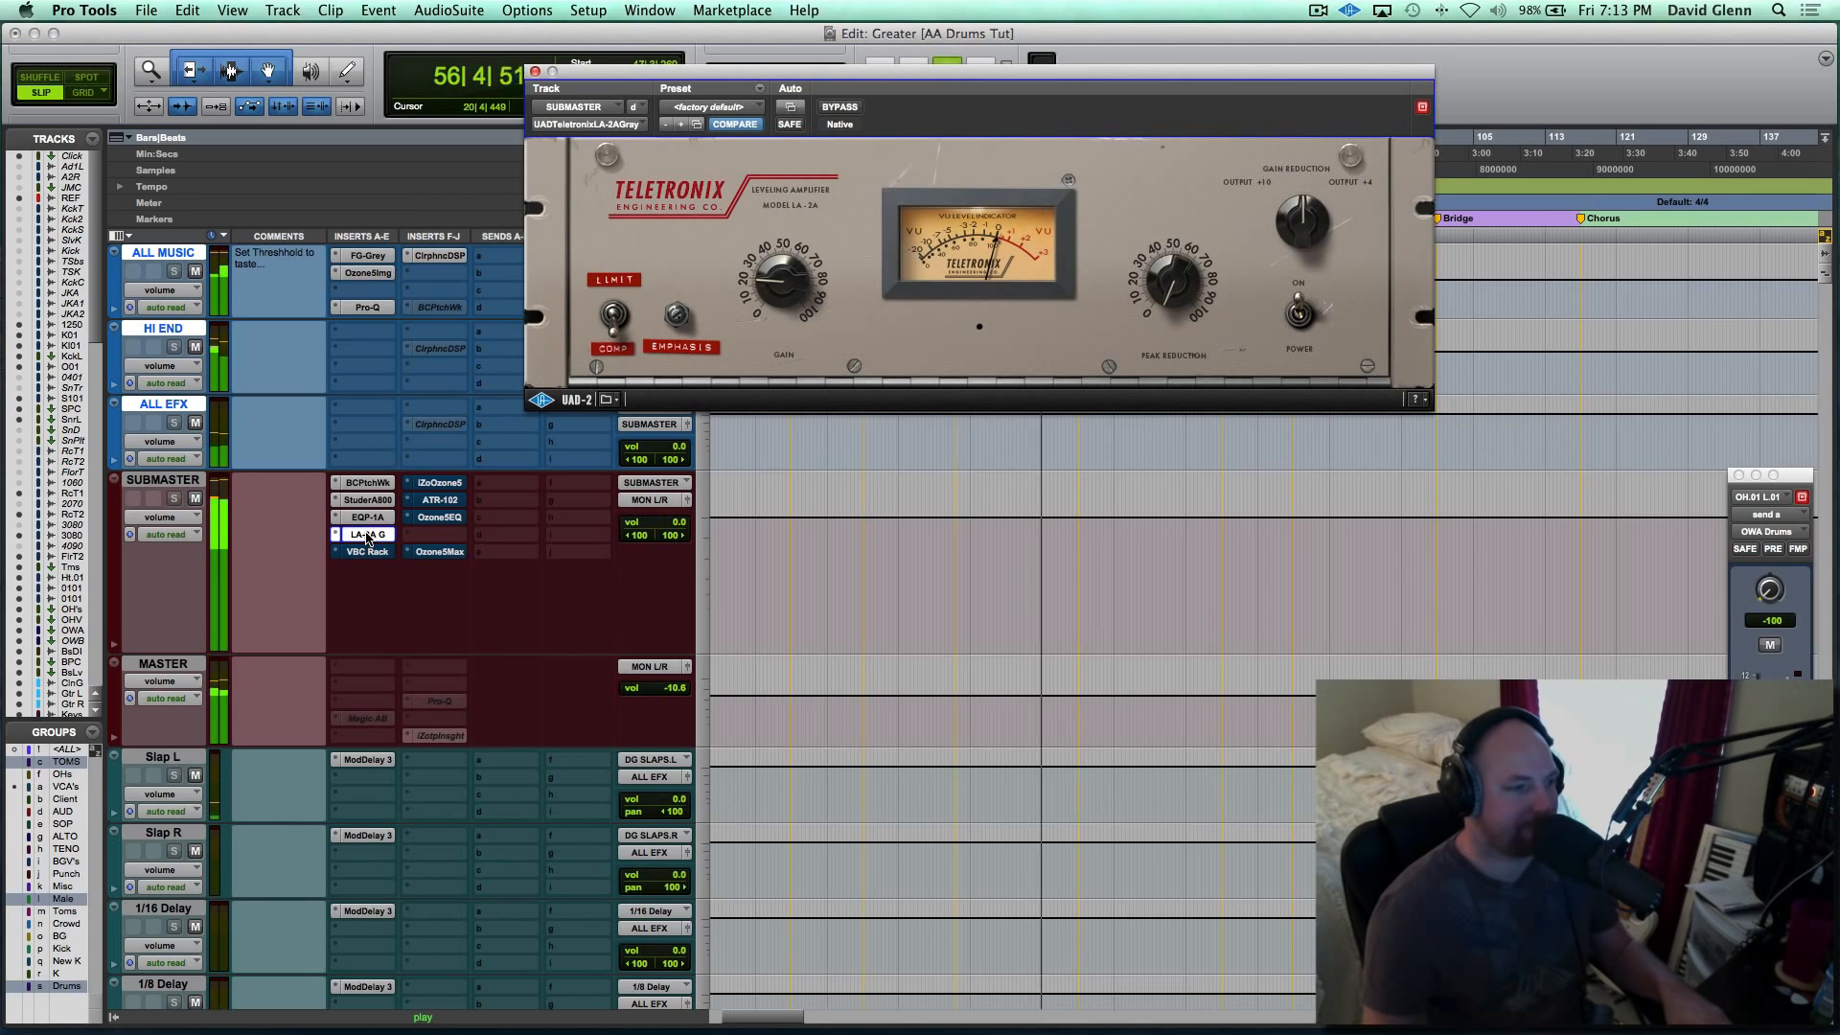
pyautogui.keyDown('super'); pyautogui.click(367, 534); pyautogui.keyUp('super')
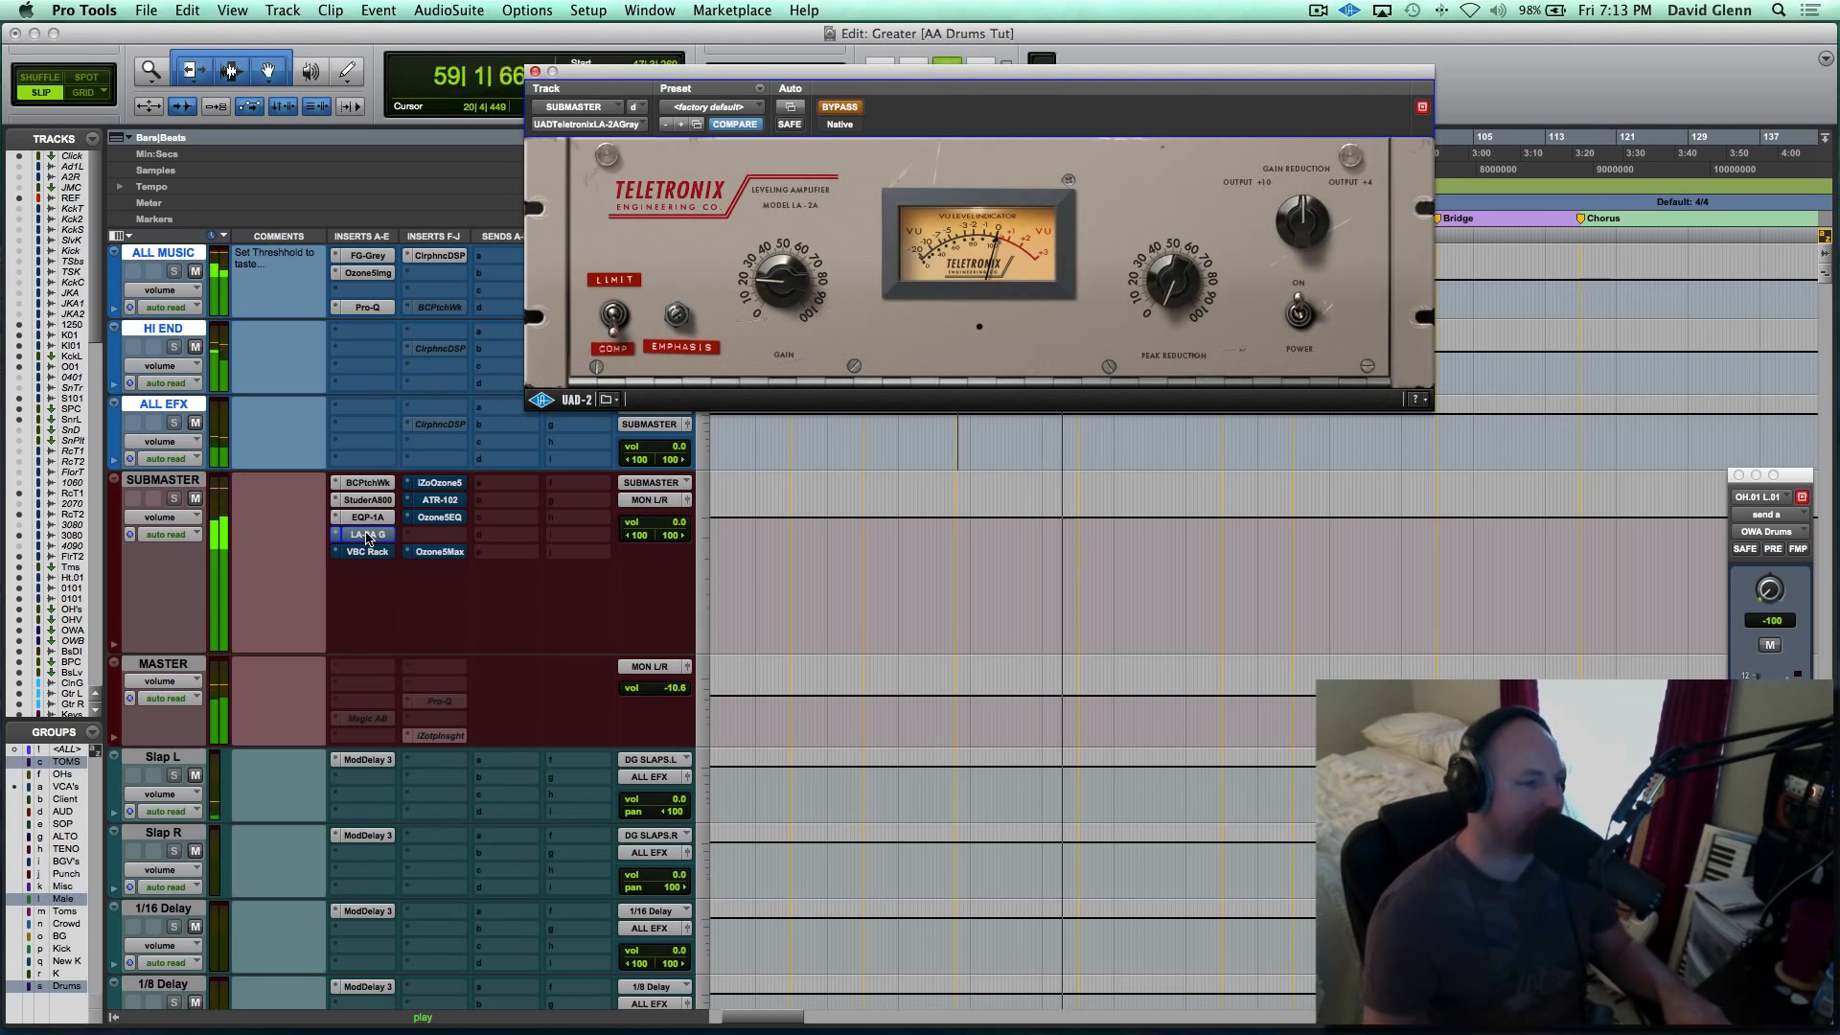
pyautogui.keyDown('super'); pyautogui.click(367, 537); pyautogui.keyUp('super')
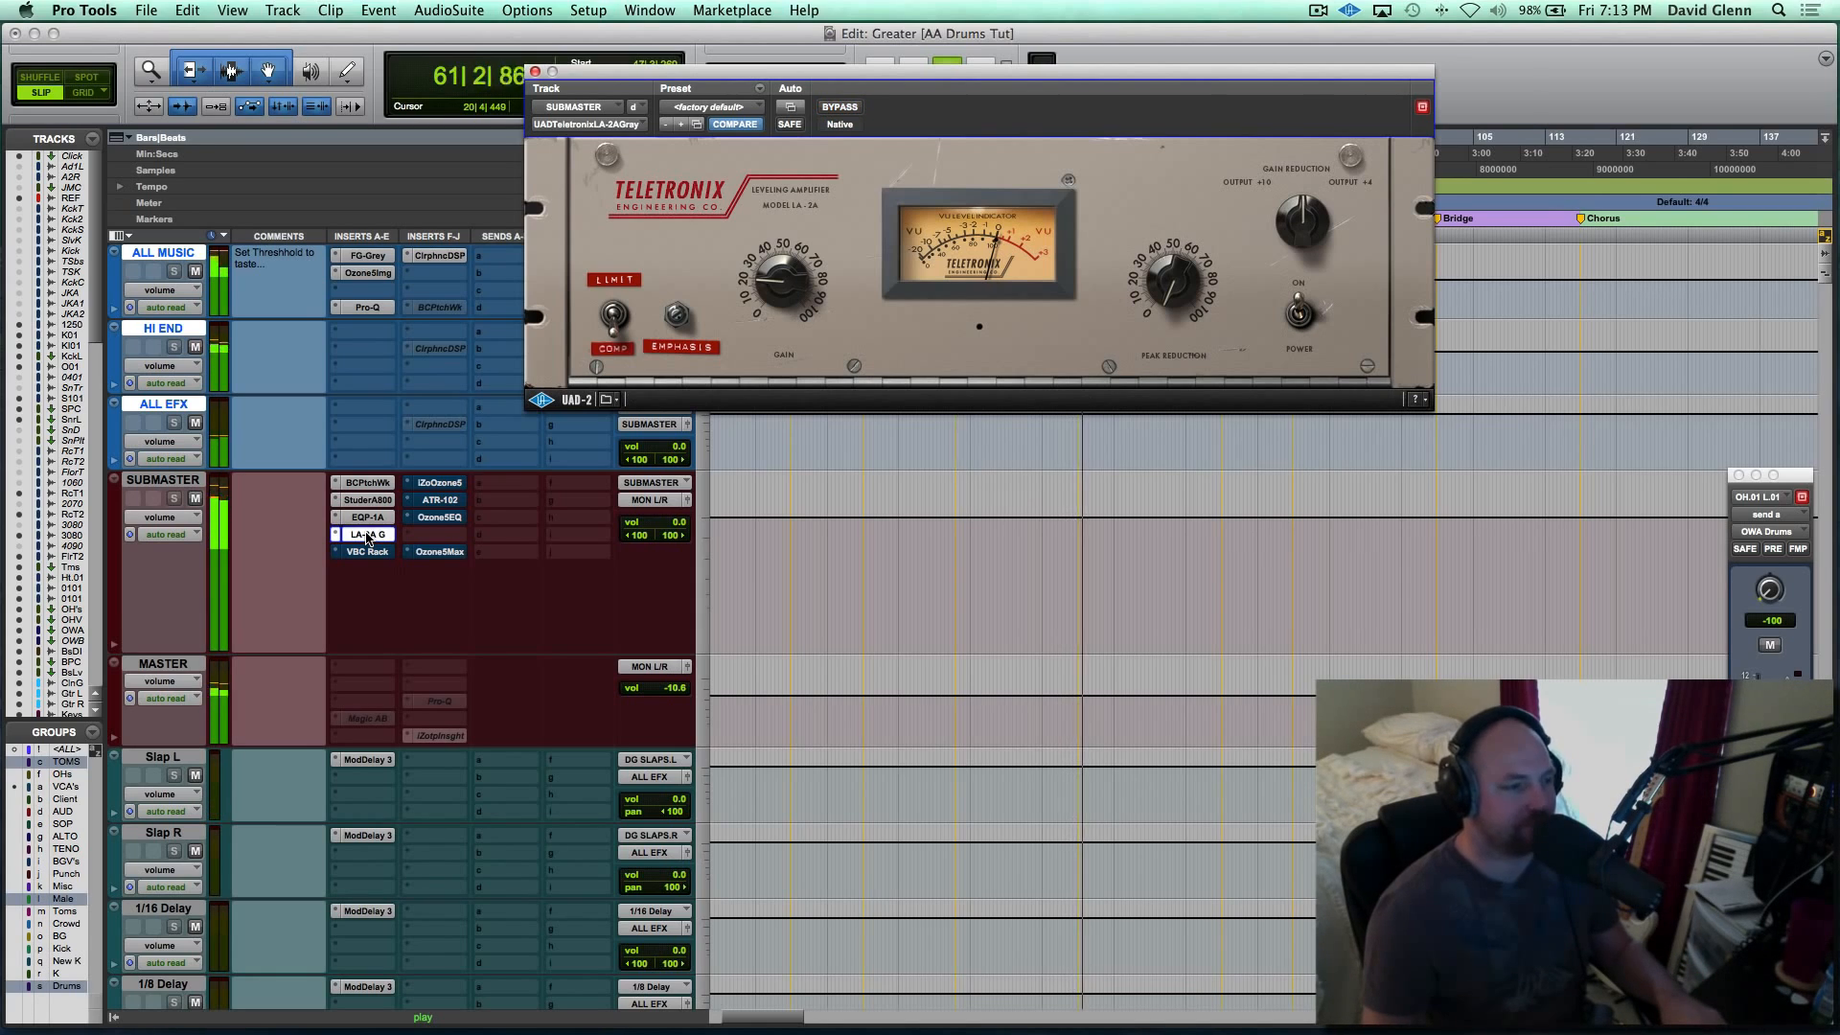
pyautogui.press('space')
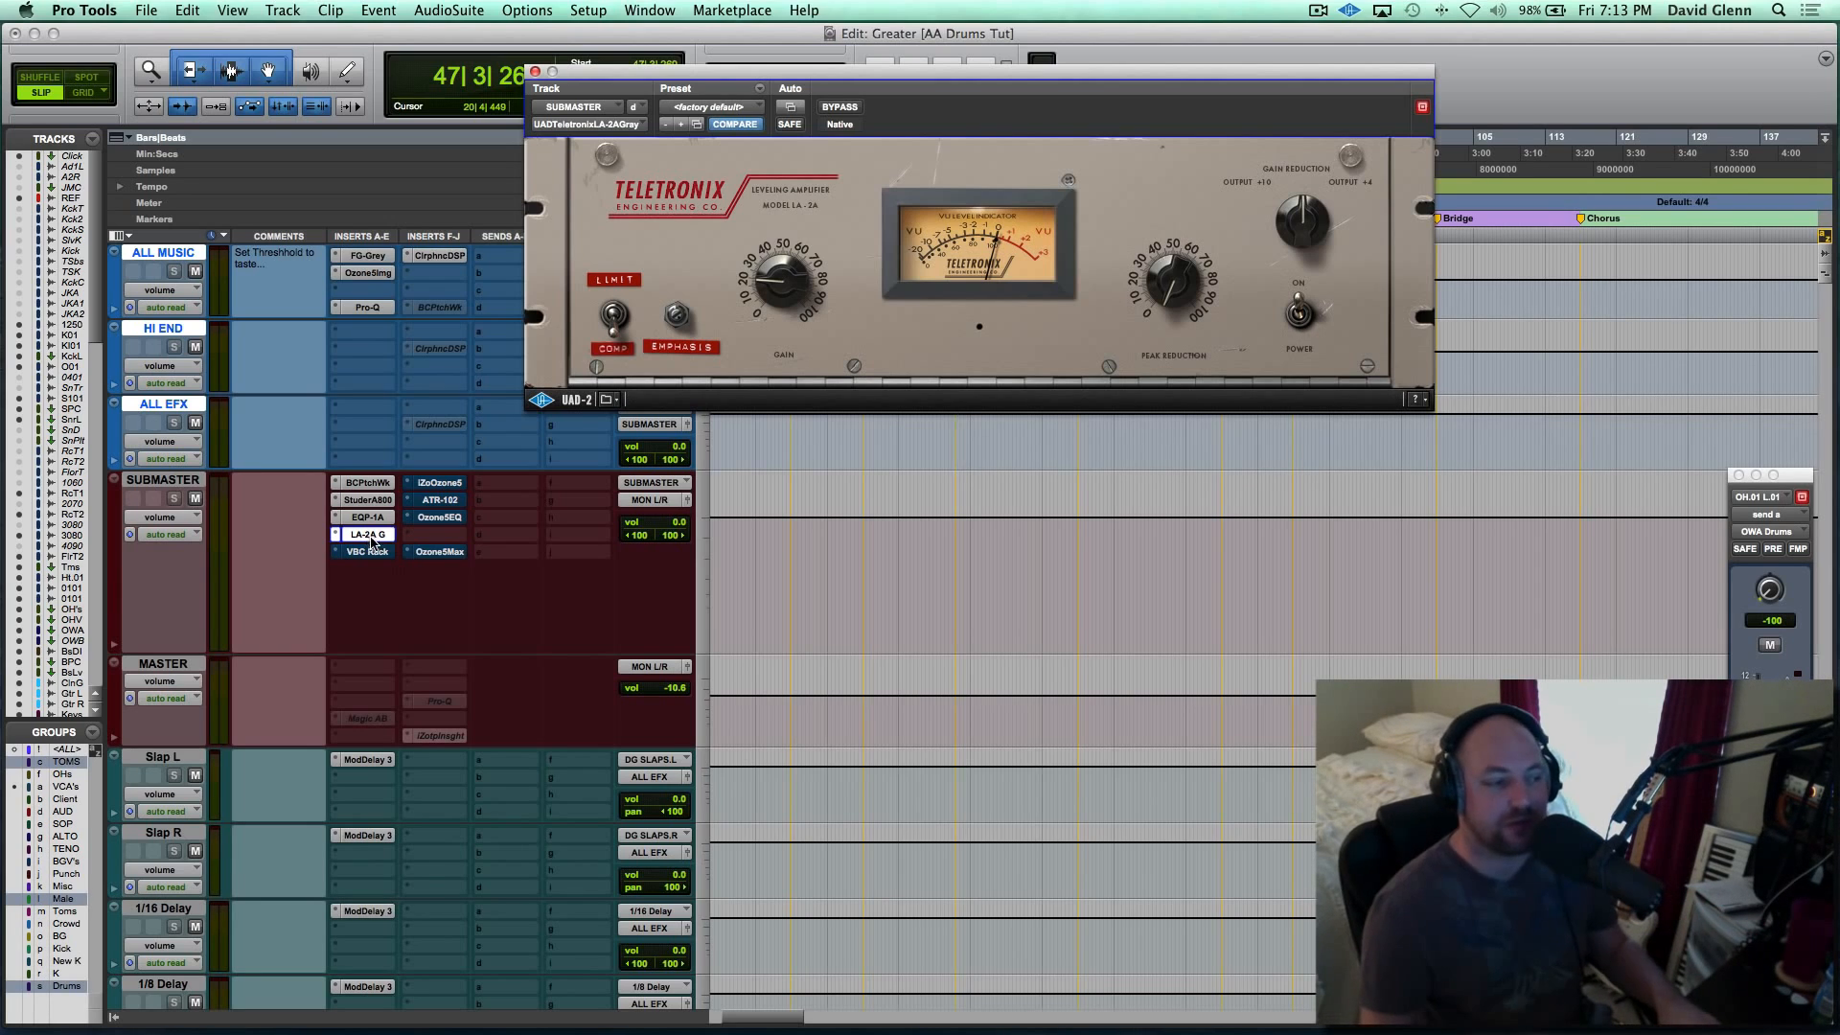
# Open the SUBMASTER's VBC Rack insert, compare it bypassed and active during playback, and leave it active.
pyautogui.click(367, 552)
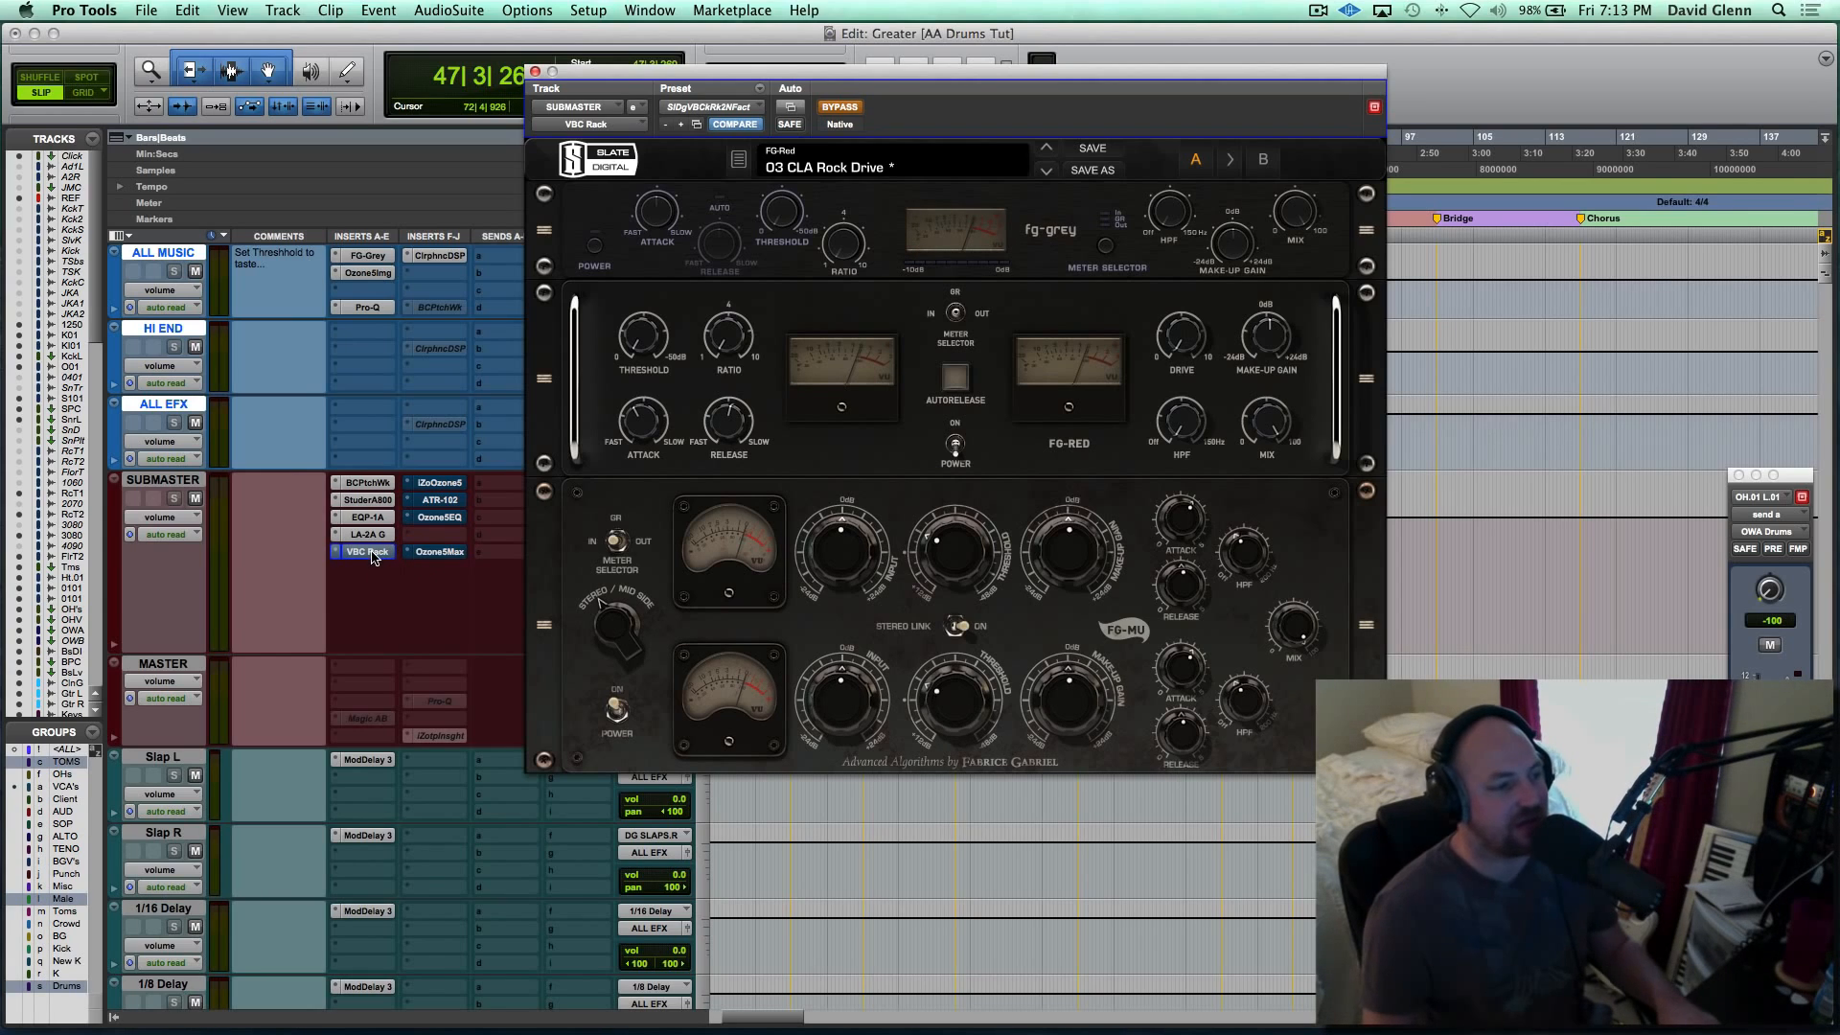
pyautogui.press('space')
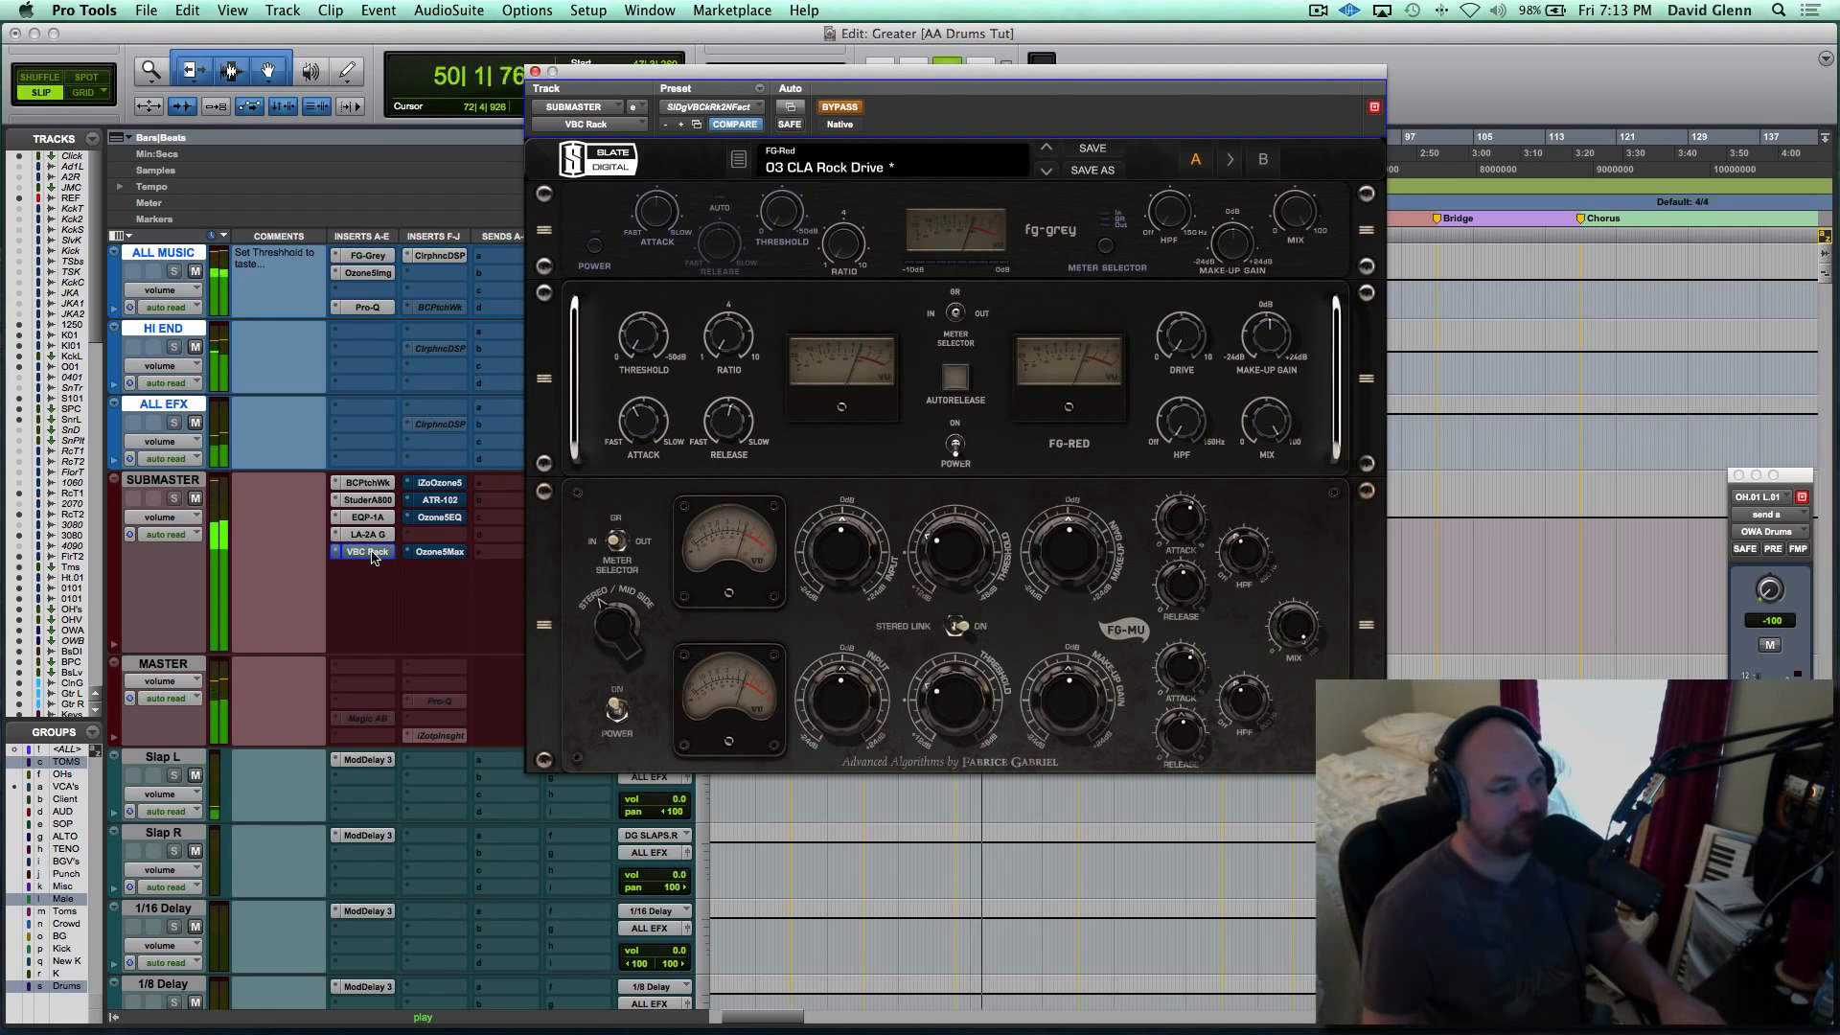
pyautogui.keyDown('super'); pyautogui.click(369, 552); pyautogui.keyUp('super')
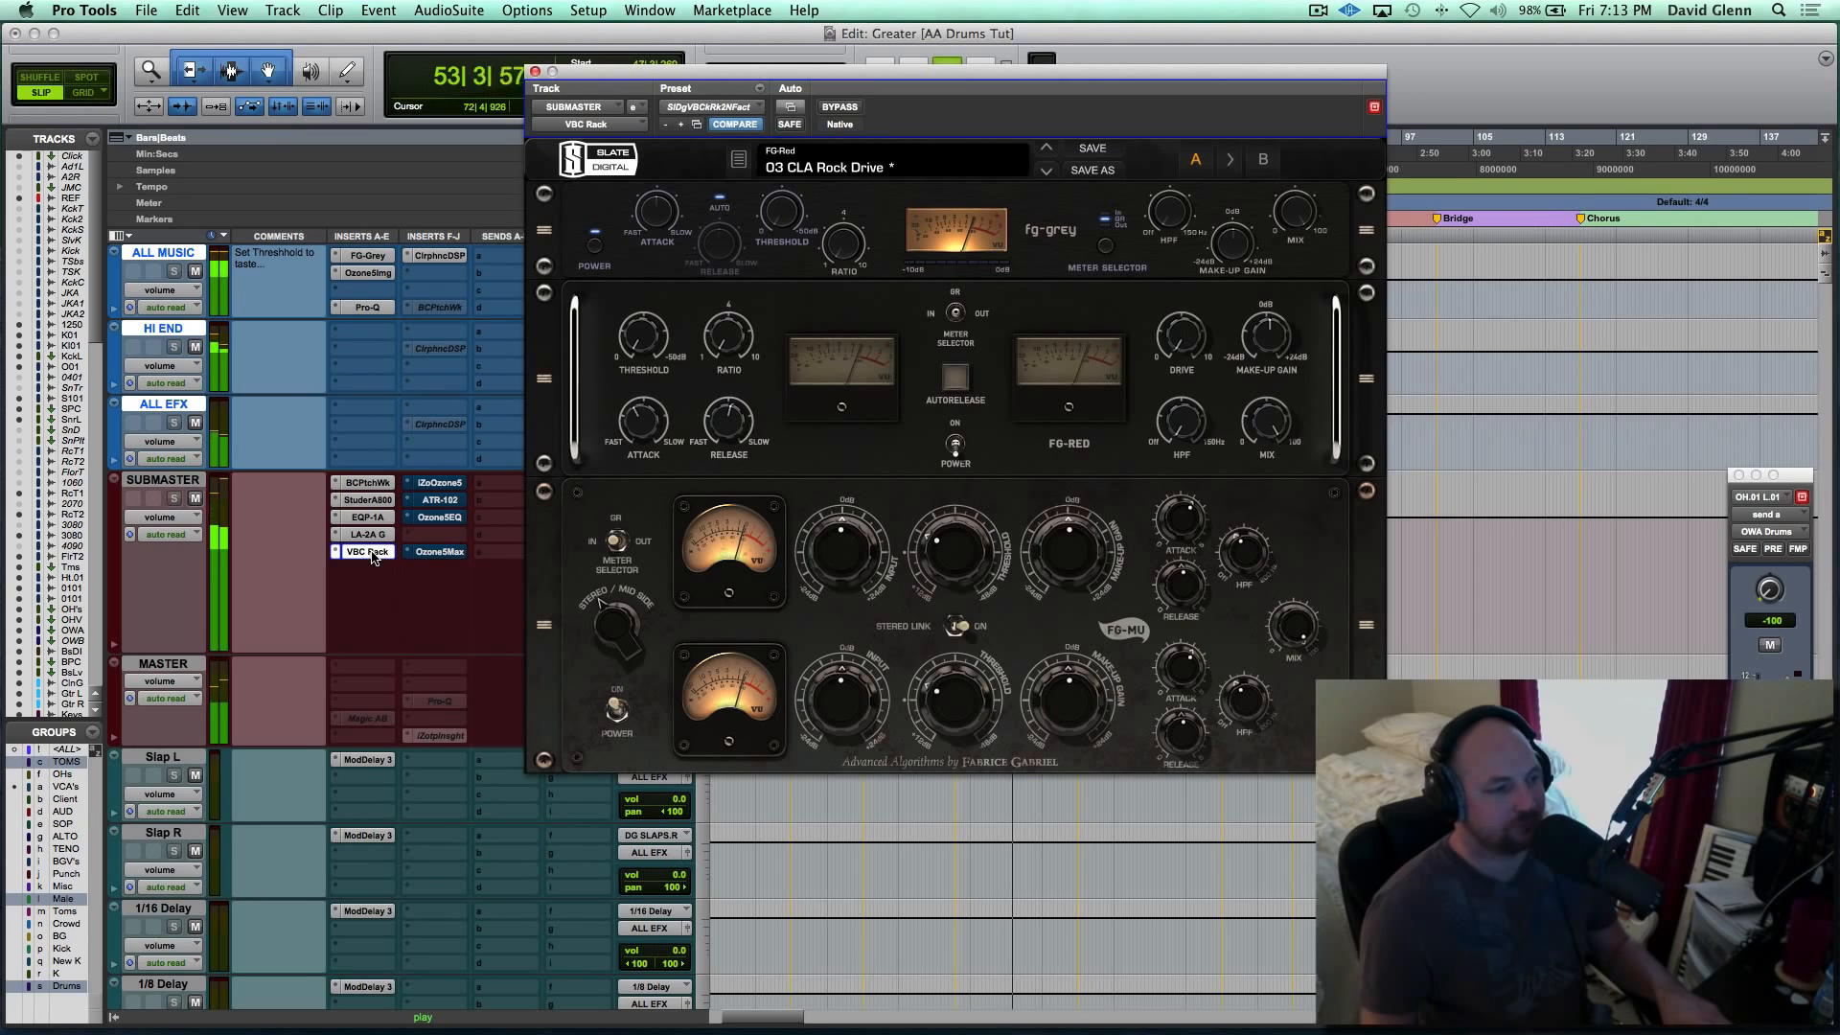
pyautogui.keyDown('super'); pyautogui.click(369, 552); pyautogui.keyUp('super')
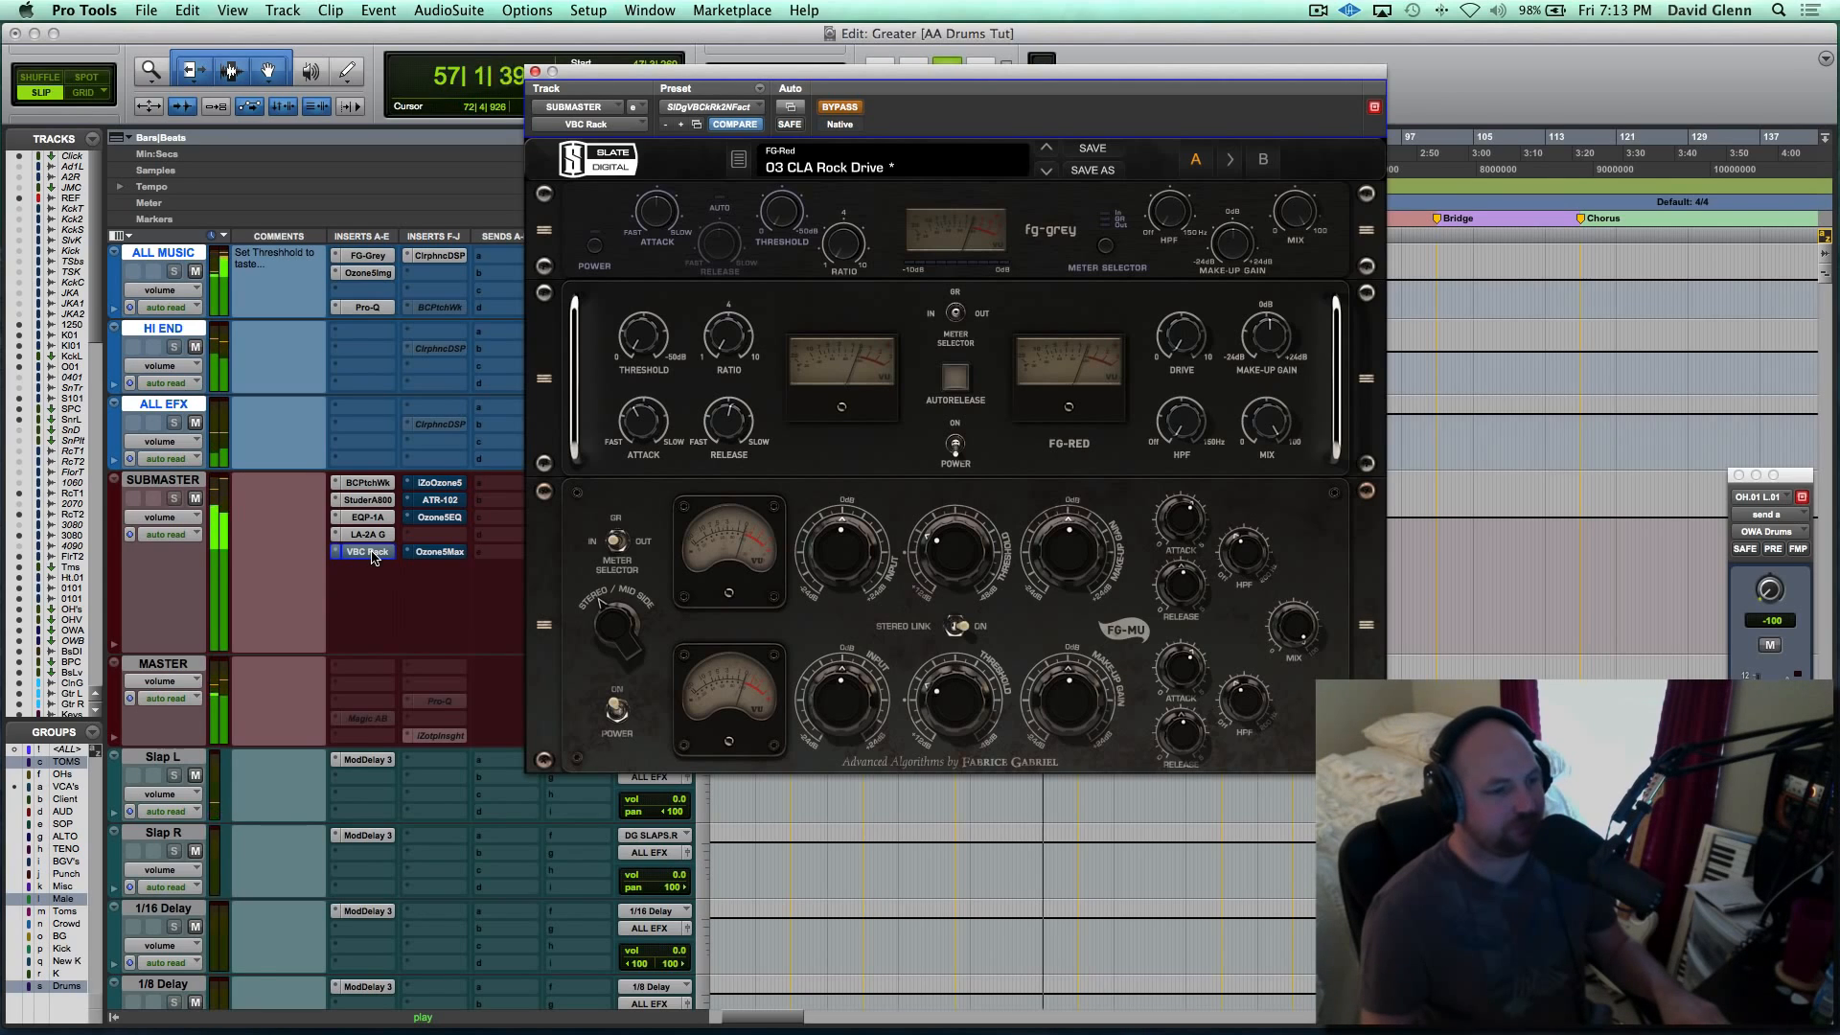
pyautogui.keyDown('super'); pyautogui.click(369, 552); pyautogui.keyUp('super')
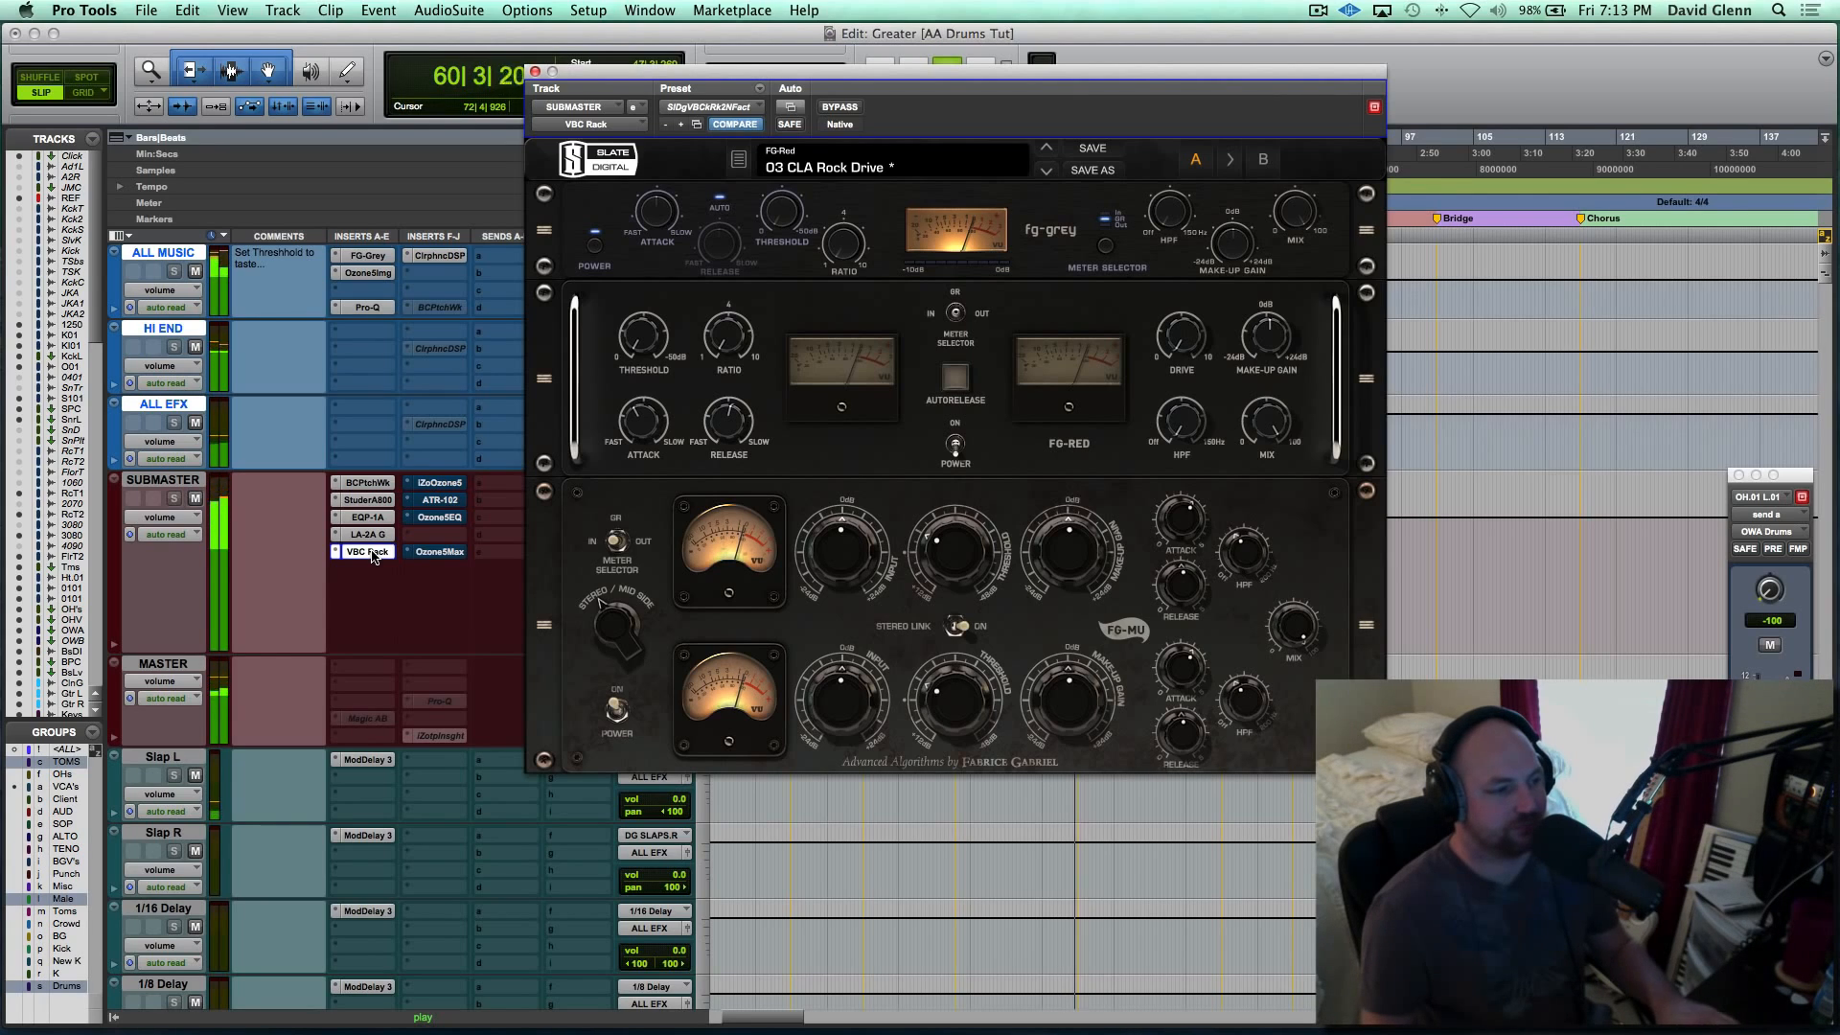
pyautogui.press('space')
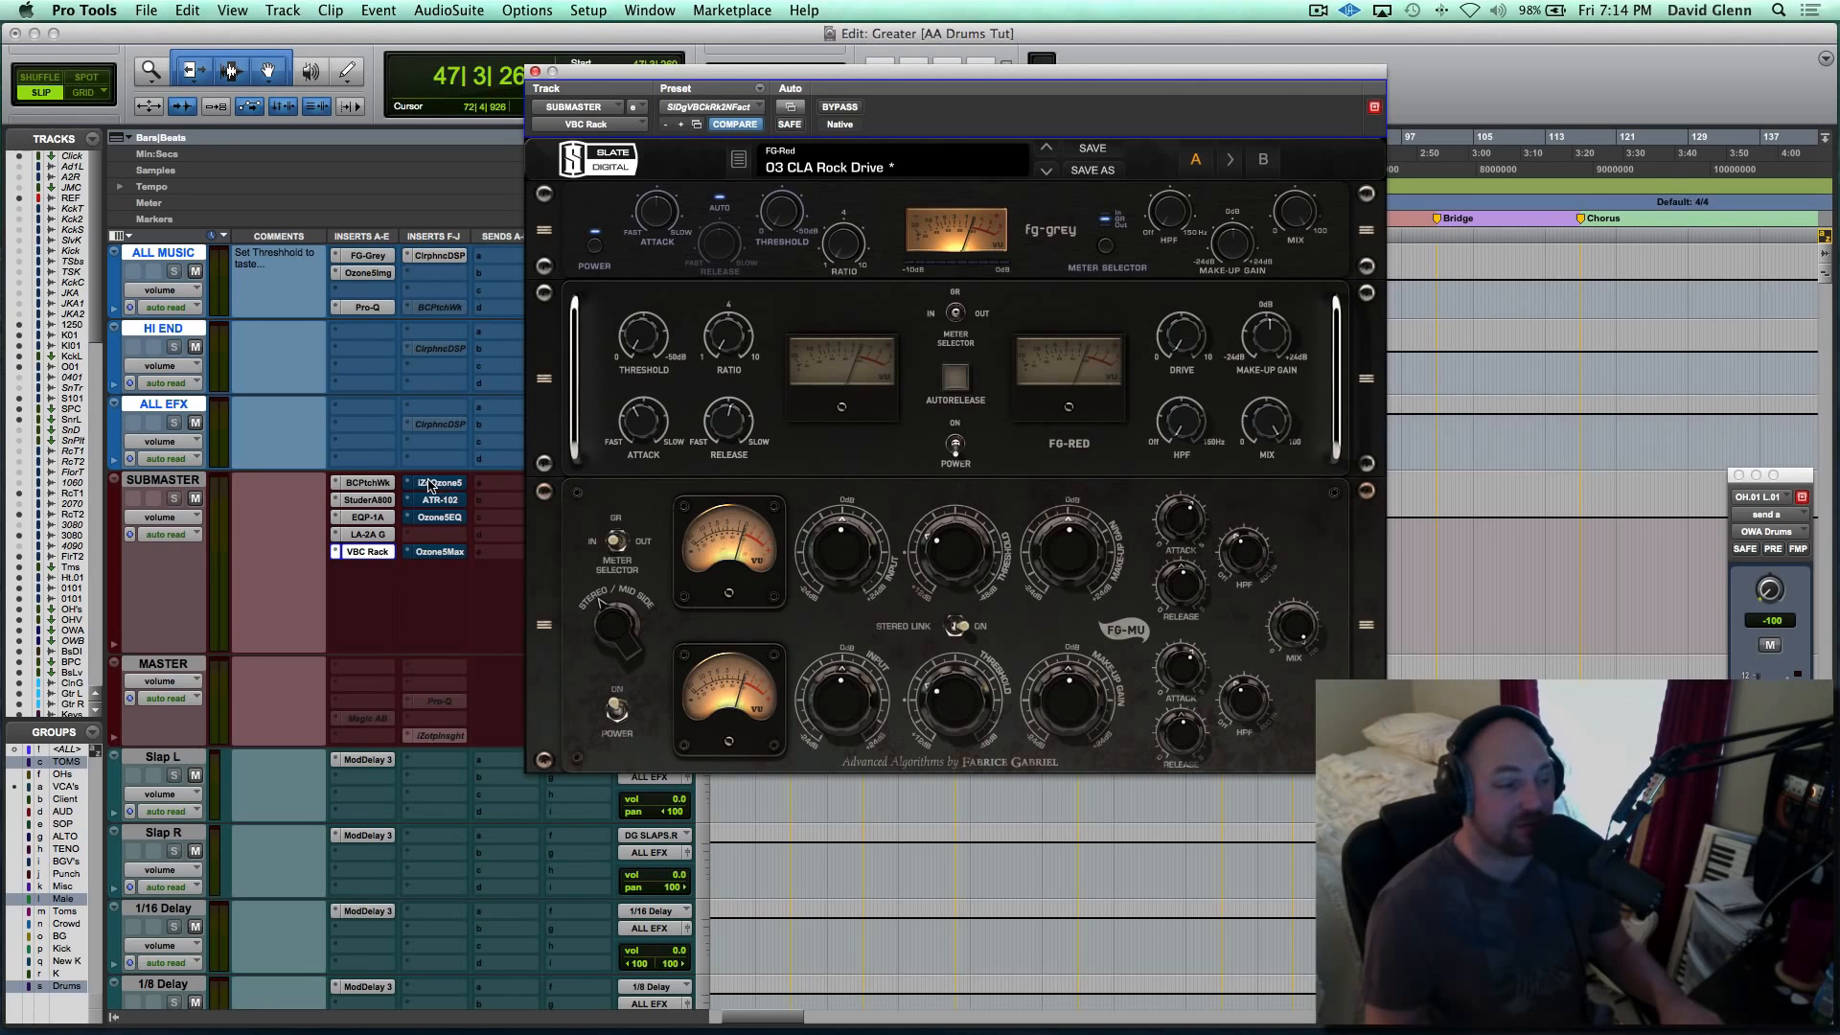
# Play the mix again and re-enable the SUBMASTER's iZotope Ozone 5 insert to hear its effect.
pyautogui.press('space')
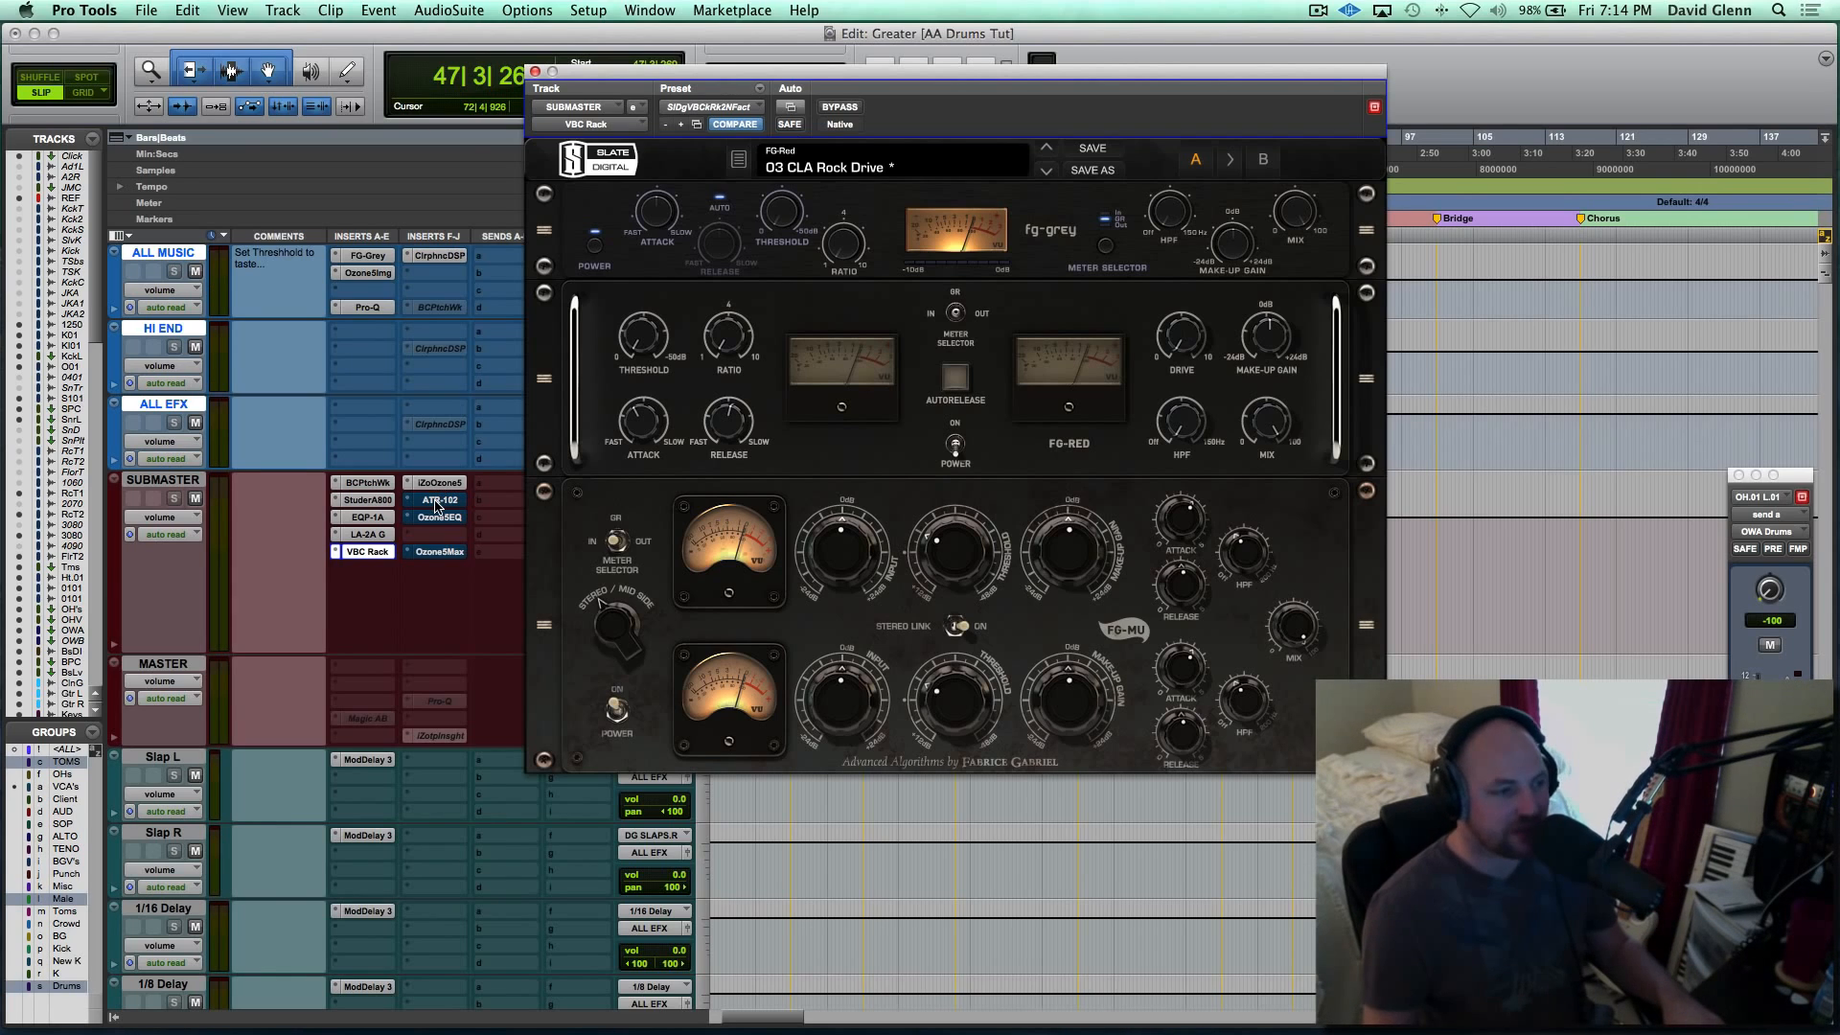
# Open the SUBMASTER's ATR-102 insert, compare it active and bypassed during playback, leave it active and stop playback.
pyautogui.click(435, 503)
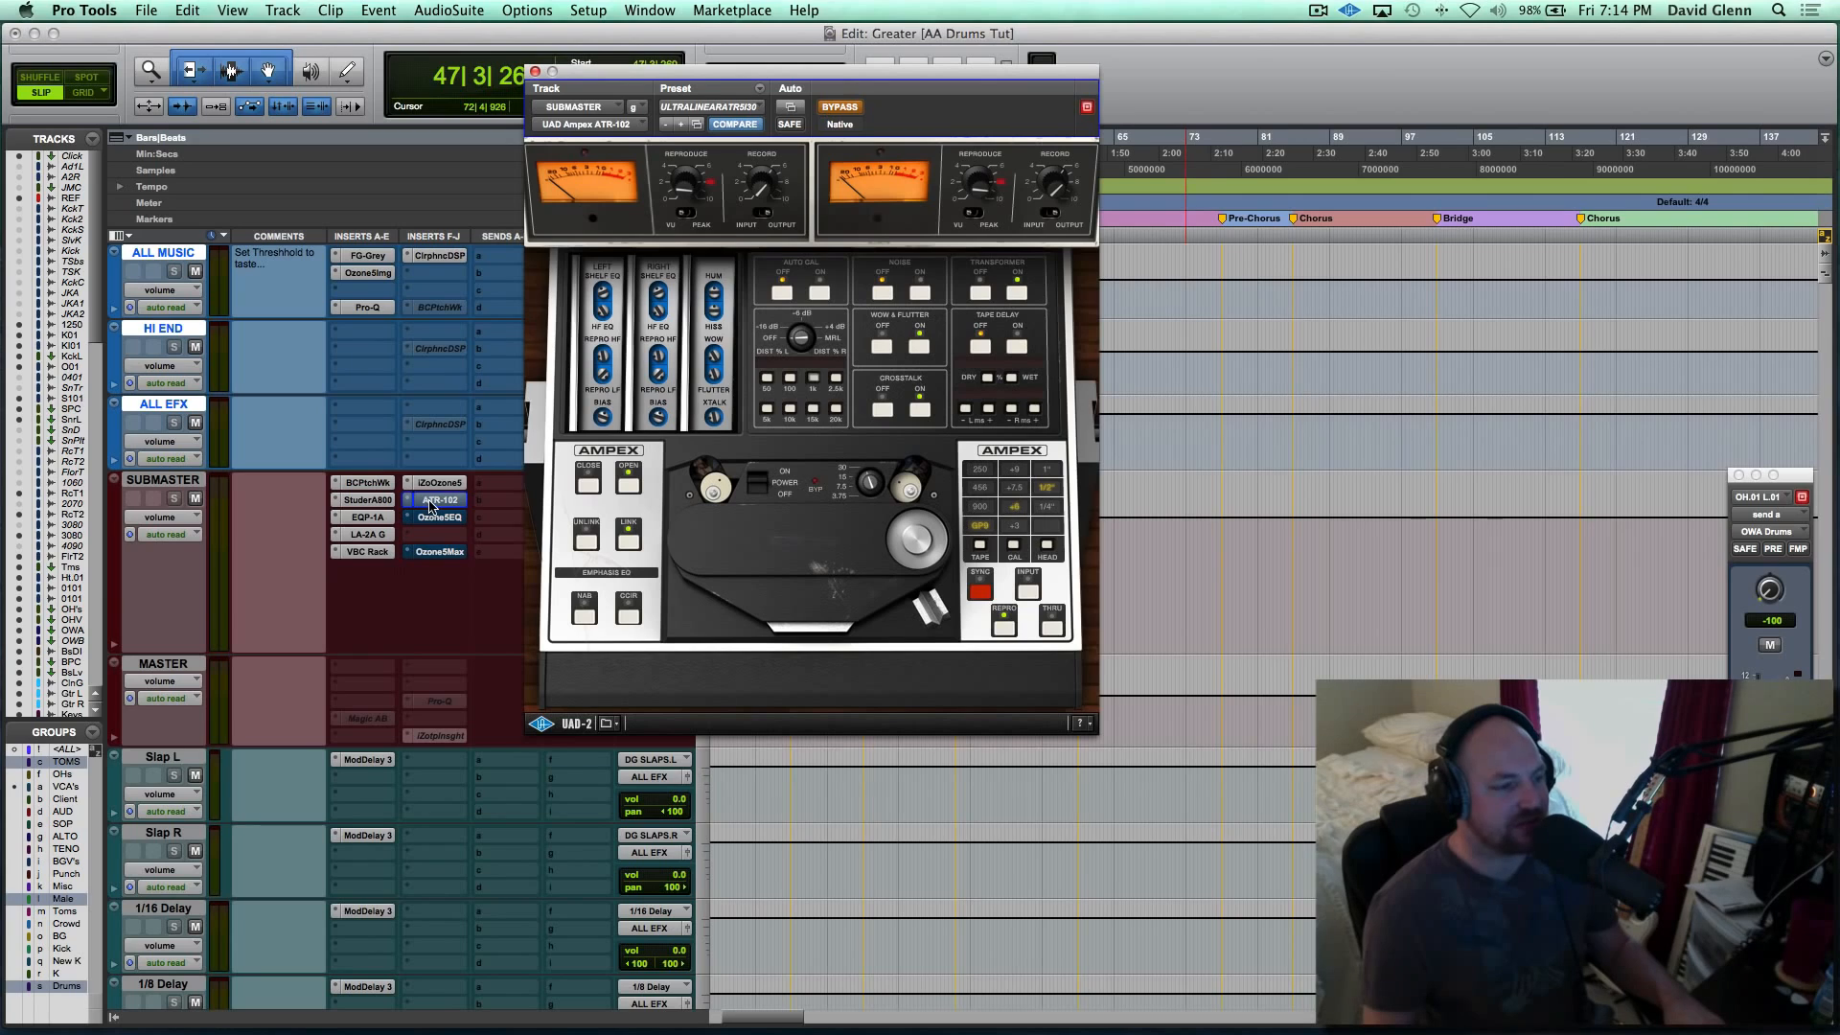
pyautogui.press('space')
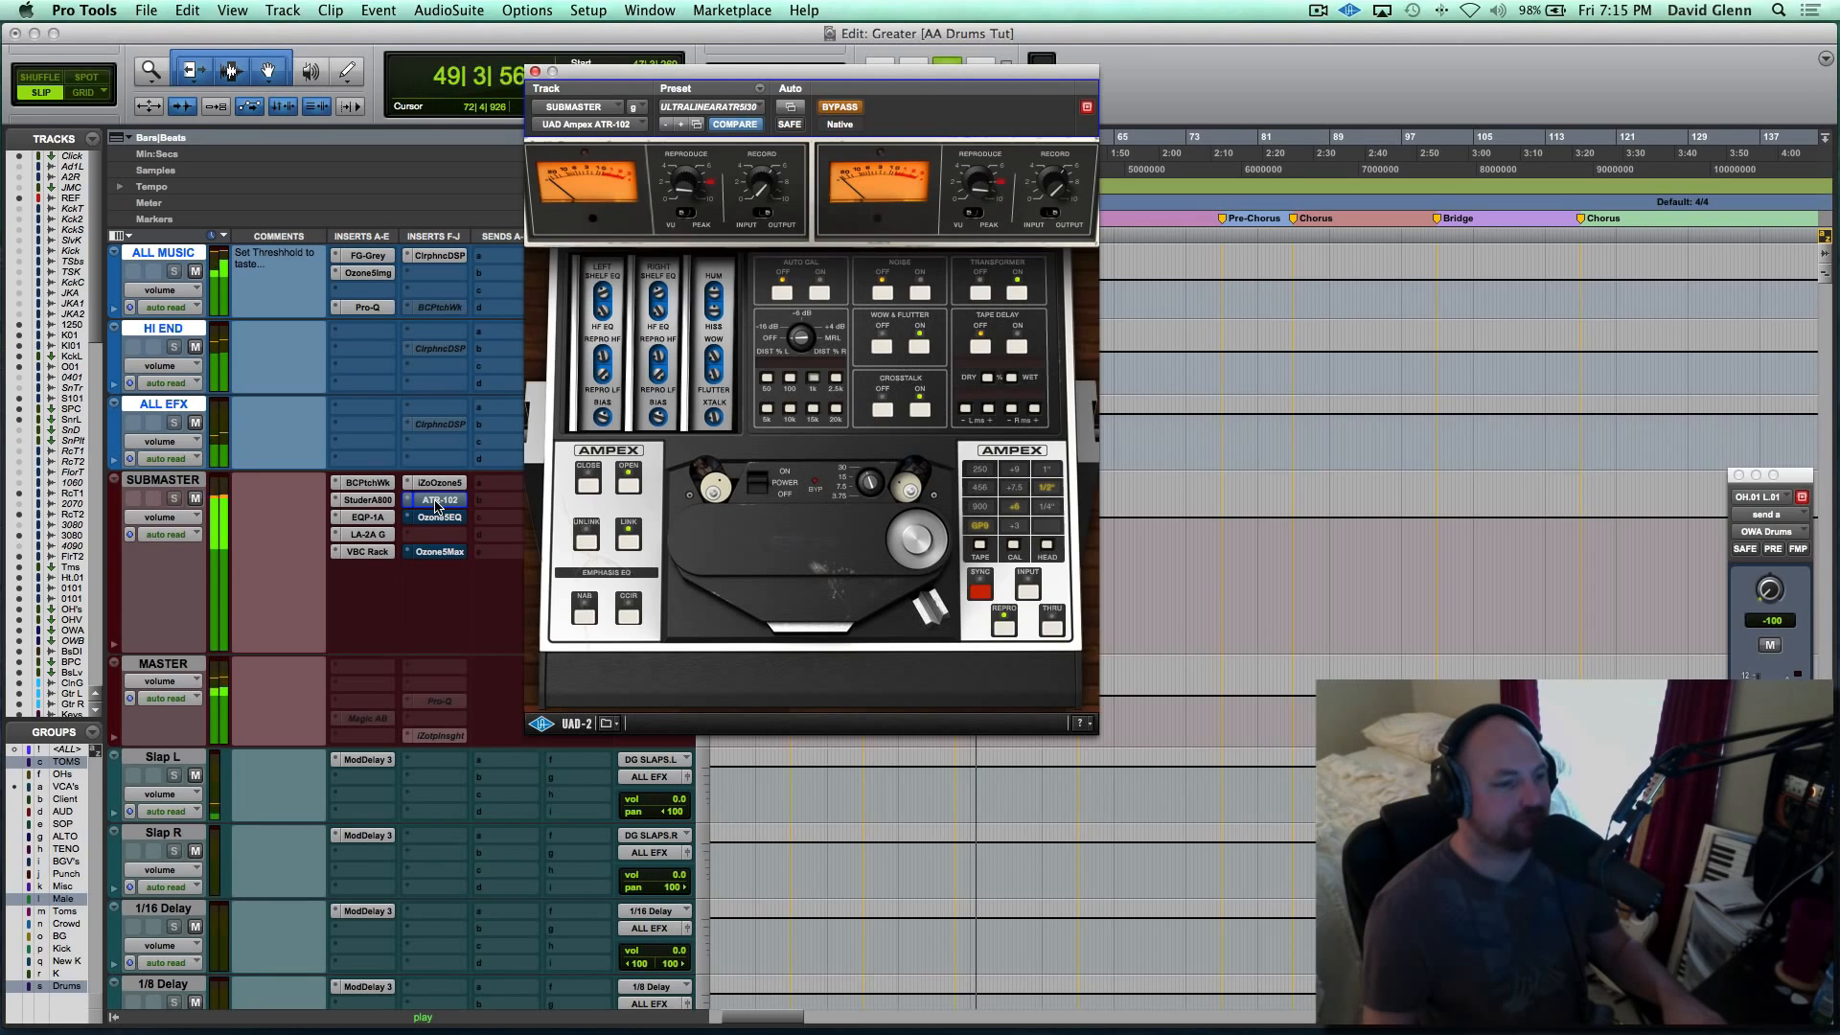
pyautogui.keyDown('super'); pyautogui.click(436, 500); pyautogui.keyUp('super')
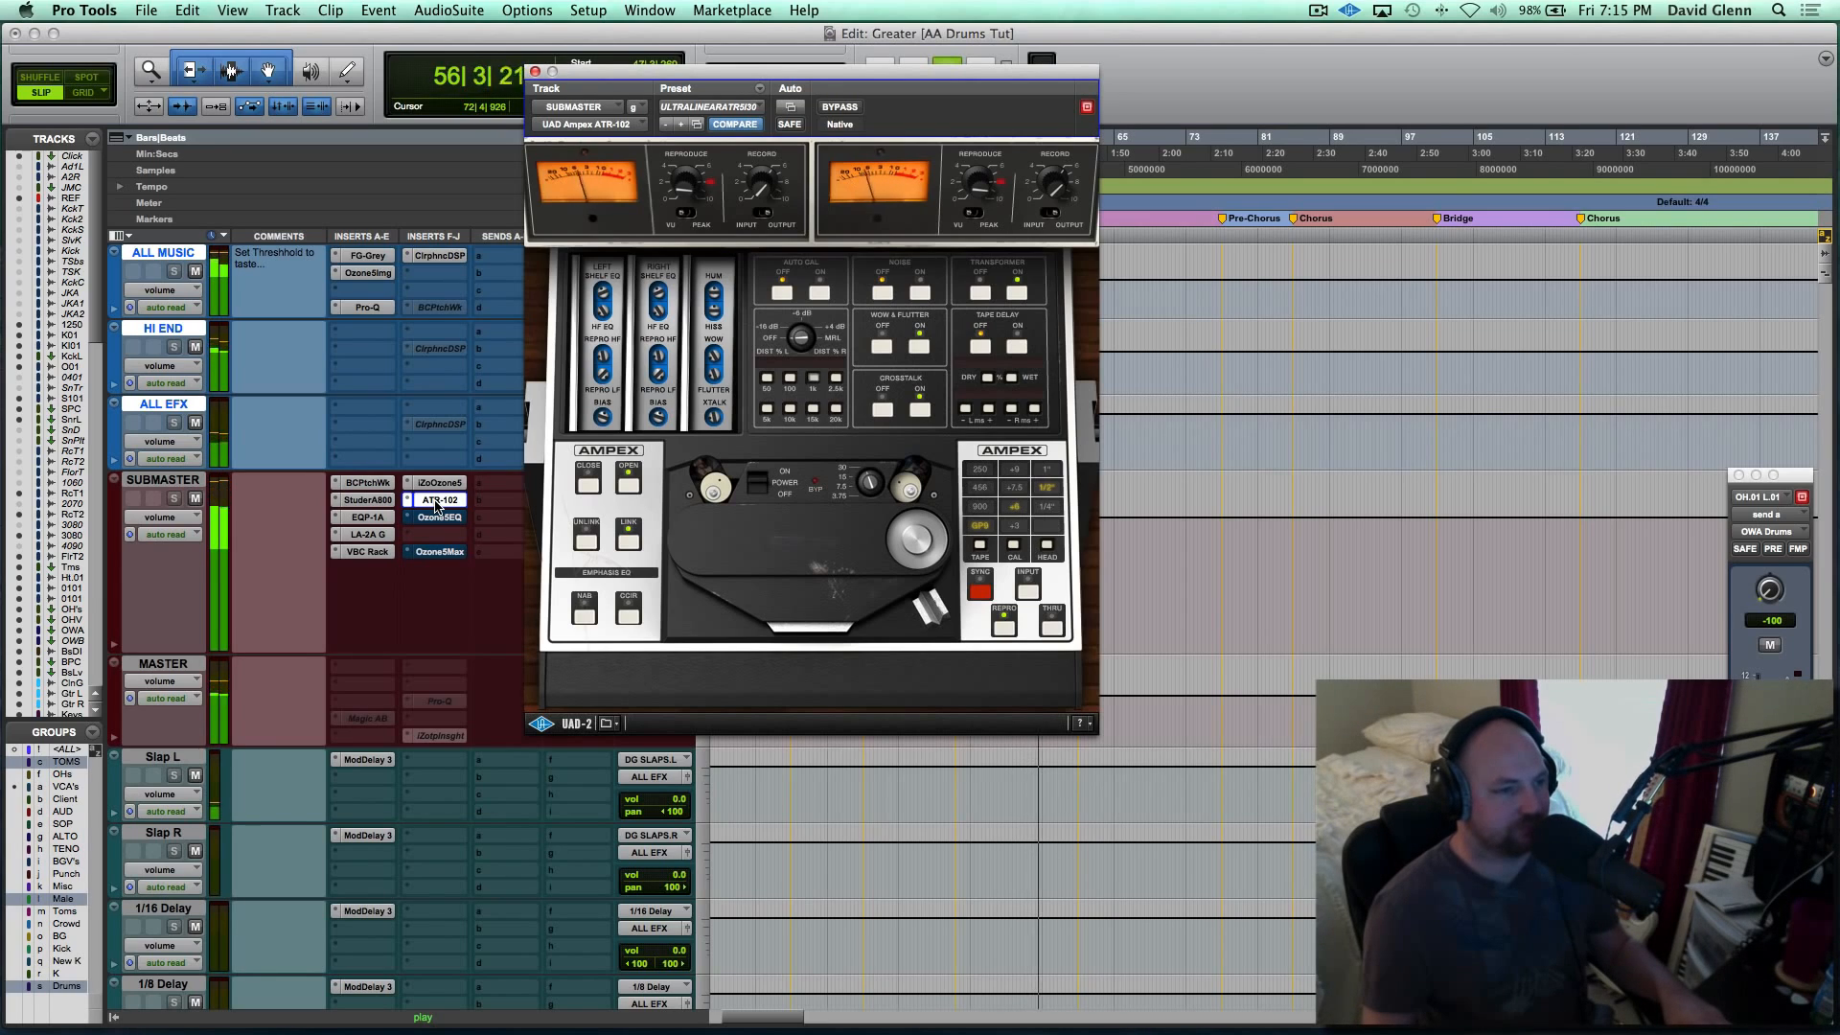
pyautogui.keyDown('super'); pyautogui.click(436, 502); pyautogui.keyUp('super')
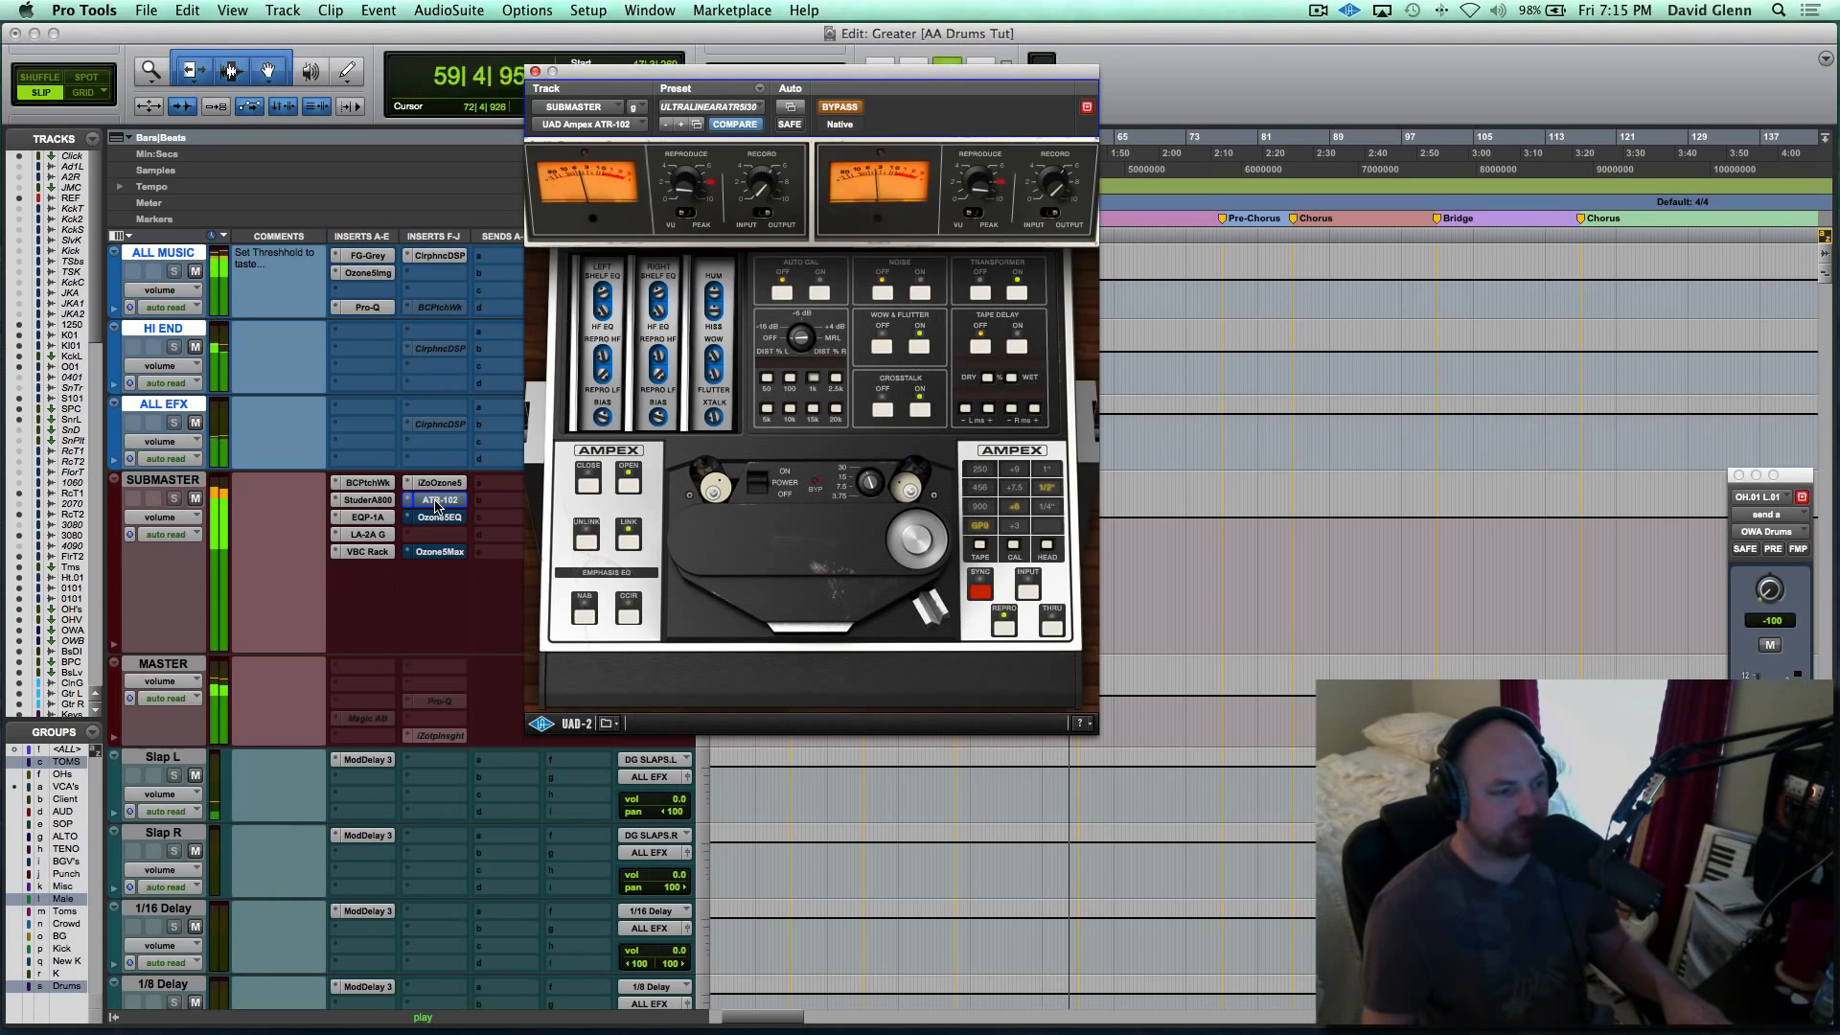
pyautogui.keyDown('super'); pyautogui.click(435, 502); pyautogui.keyUp('super')
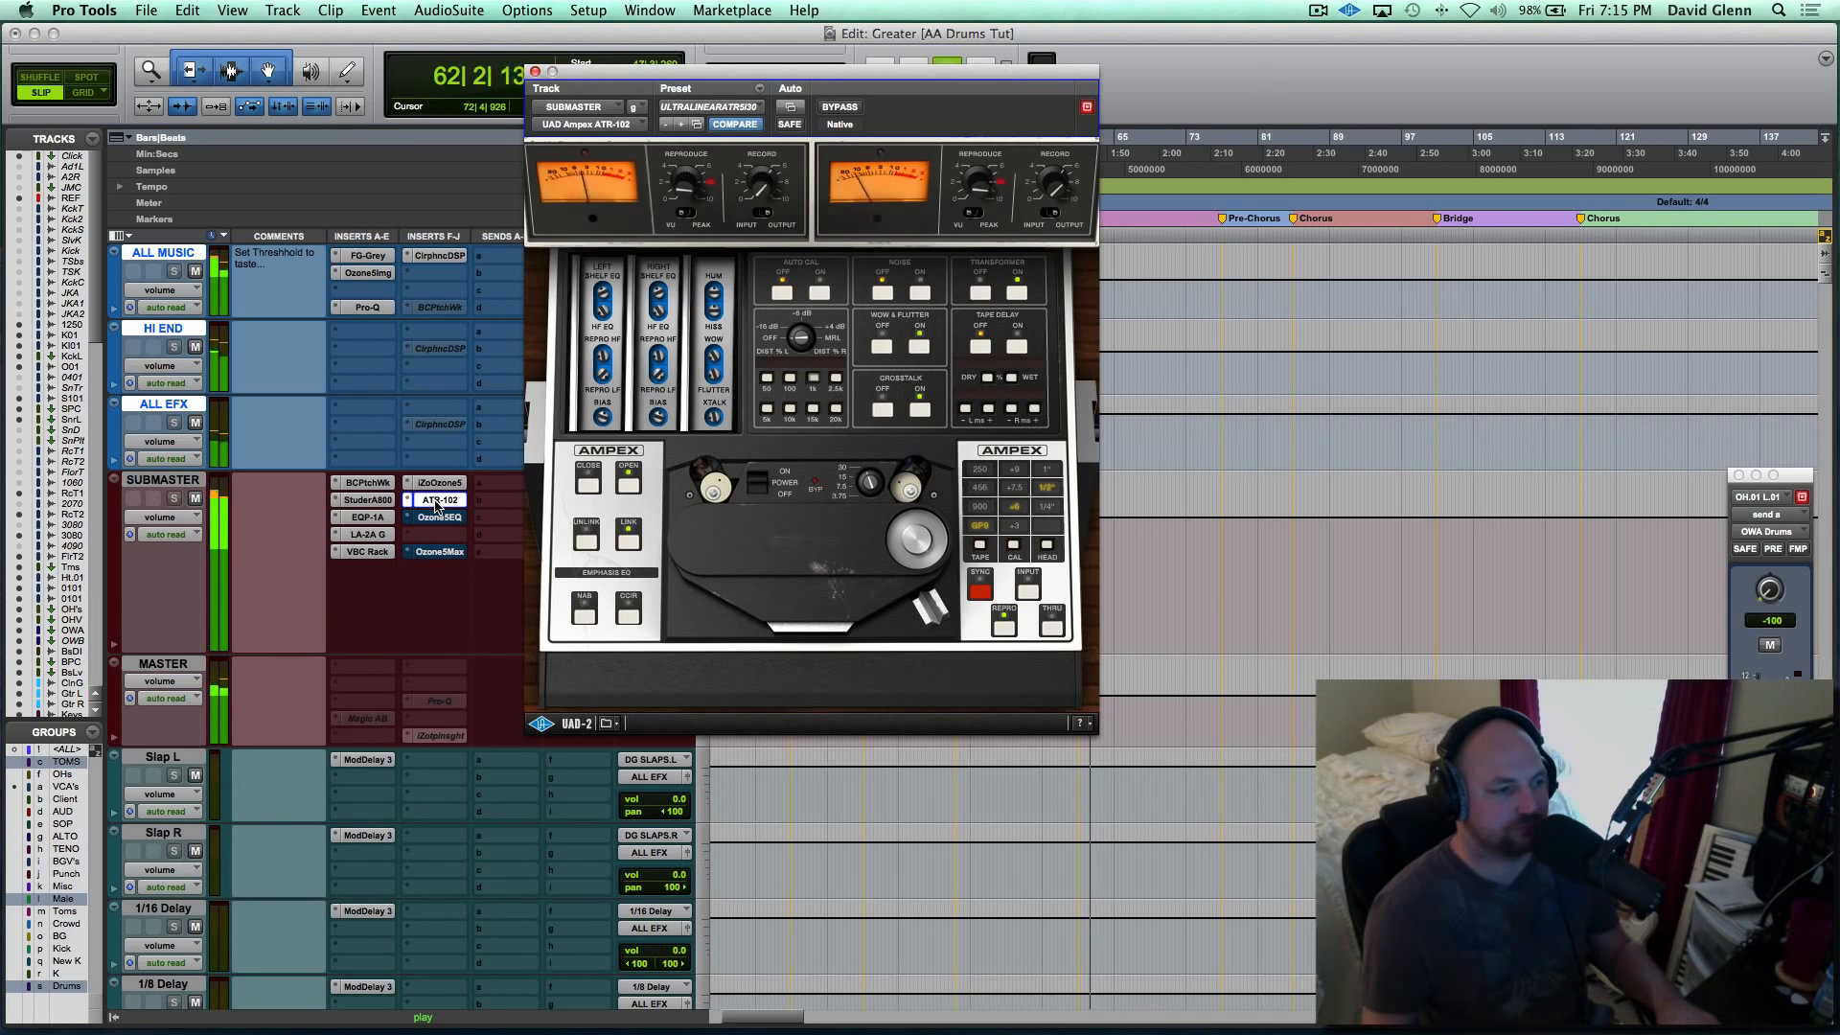
pyautogui.press('space')
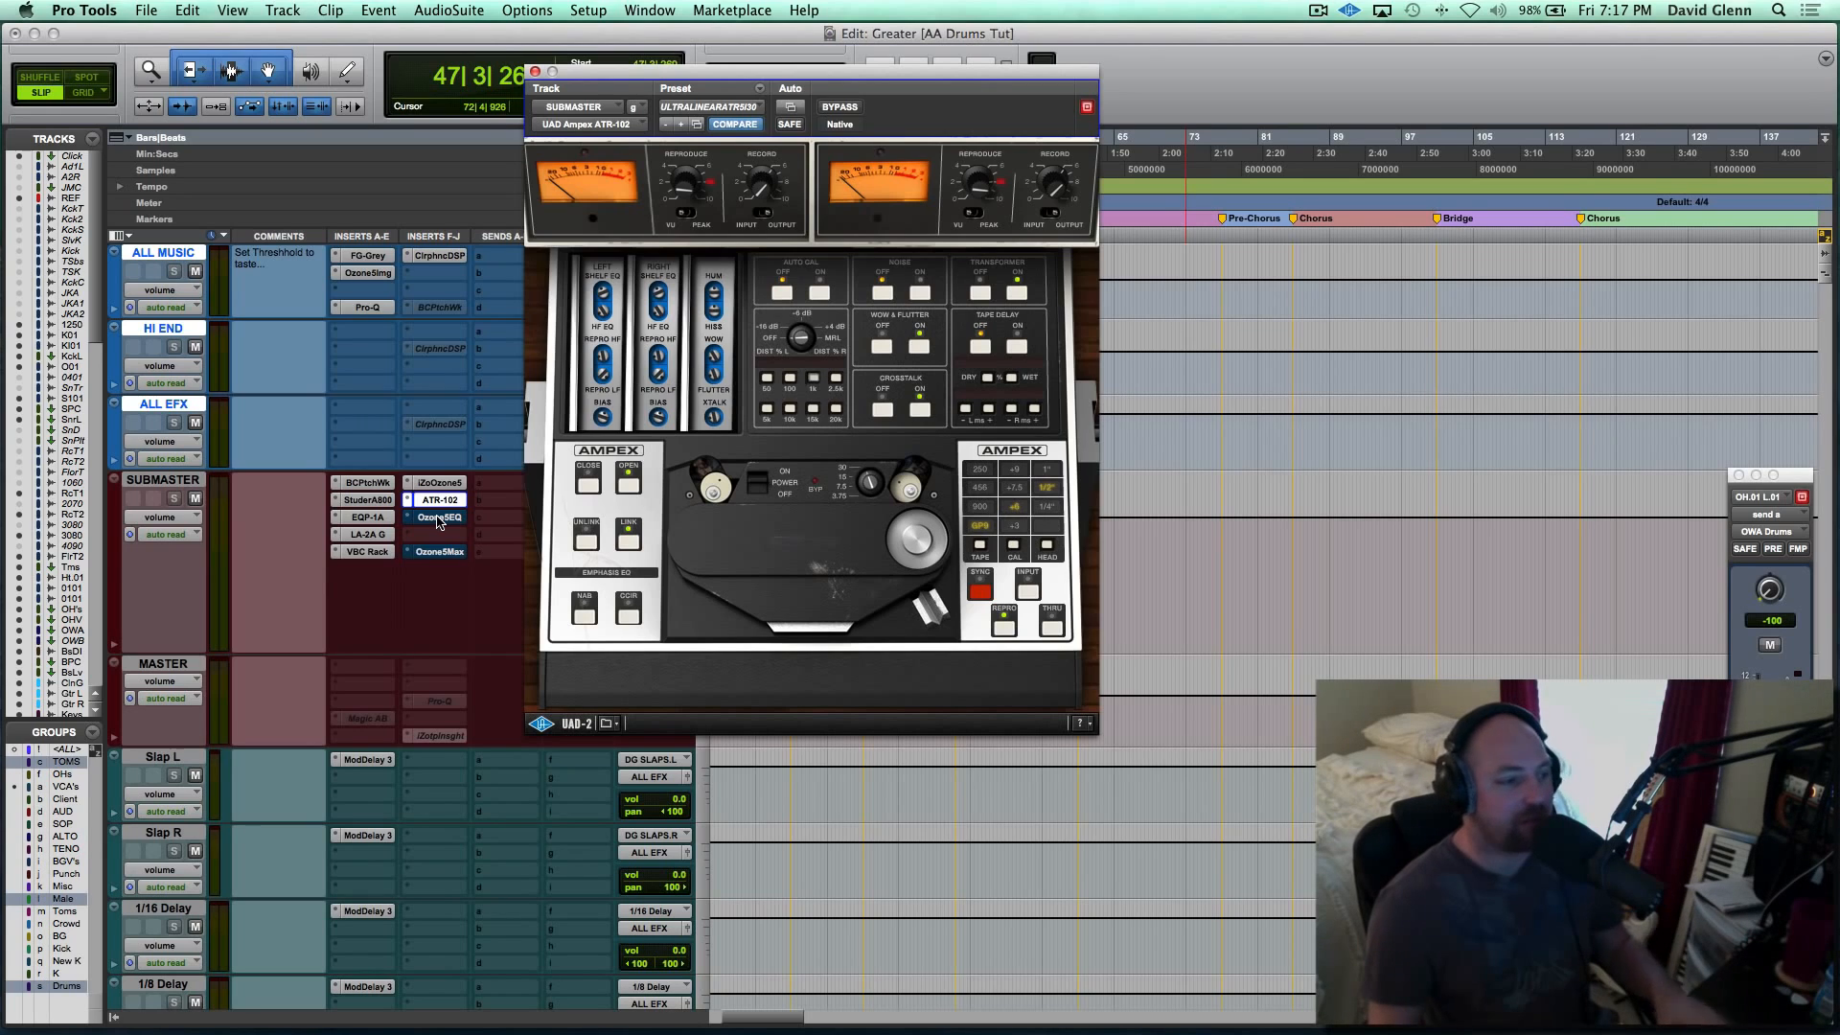
# Open the SUBMASTER's Ozone 5 Equalizer insert, compare it active and bypassed during playback, leave it active and stop playback.
pyautogui.click(434, 519)
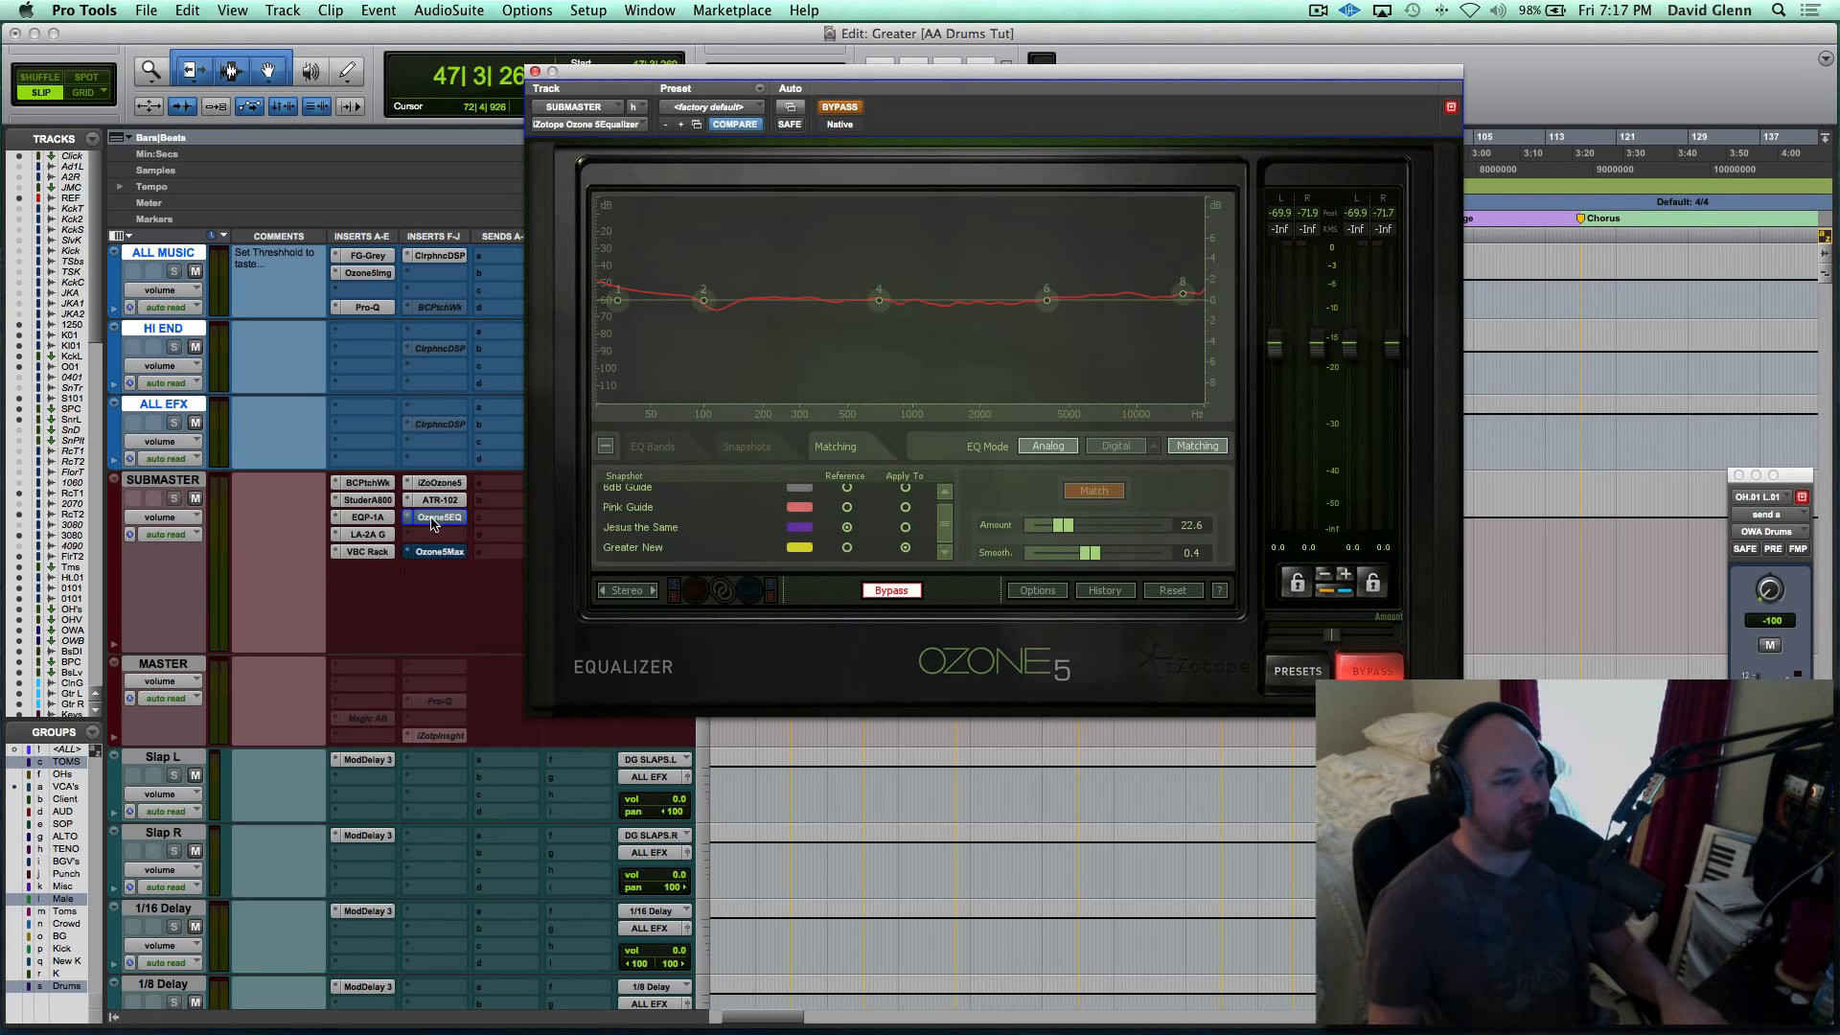
pyautogui.press('space')
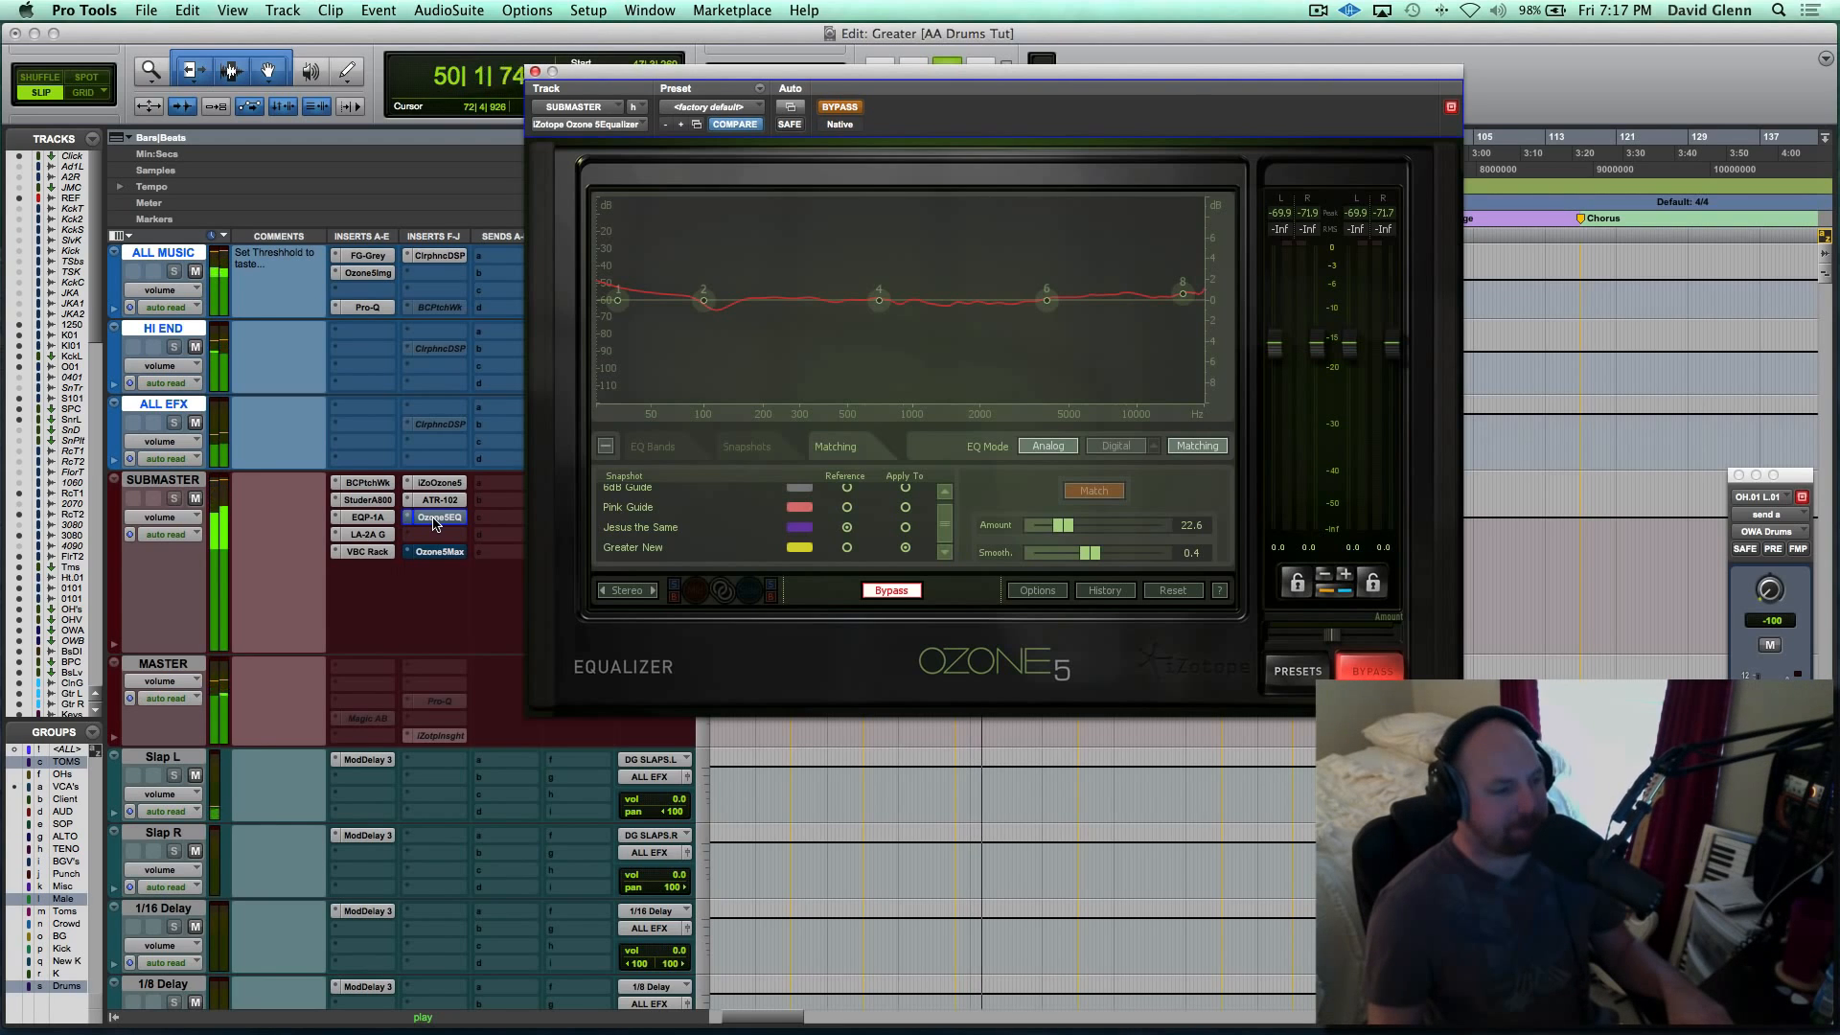
pyautogui.keyDown('super'); pyautogui.click(433, 519); pyautogui.keyUp('super')
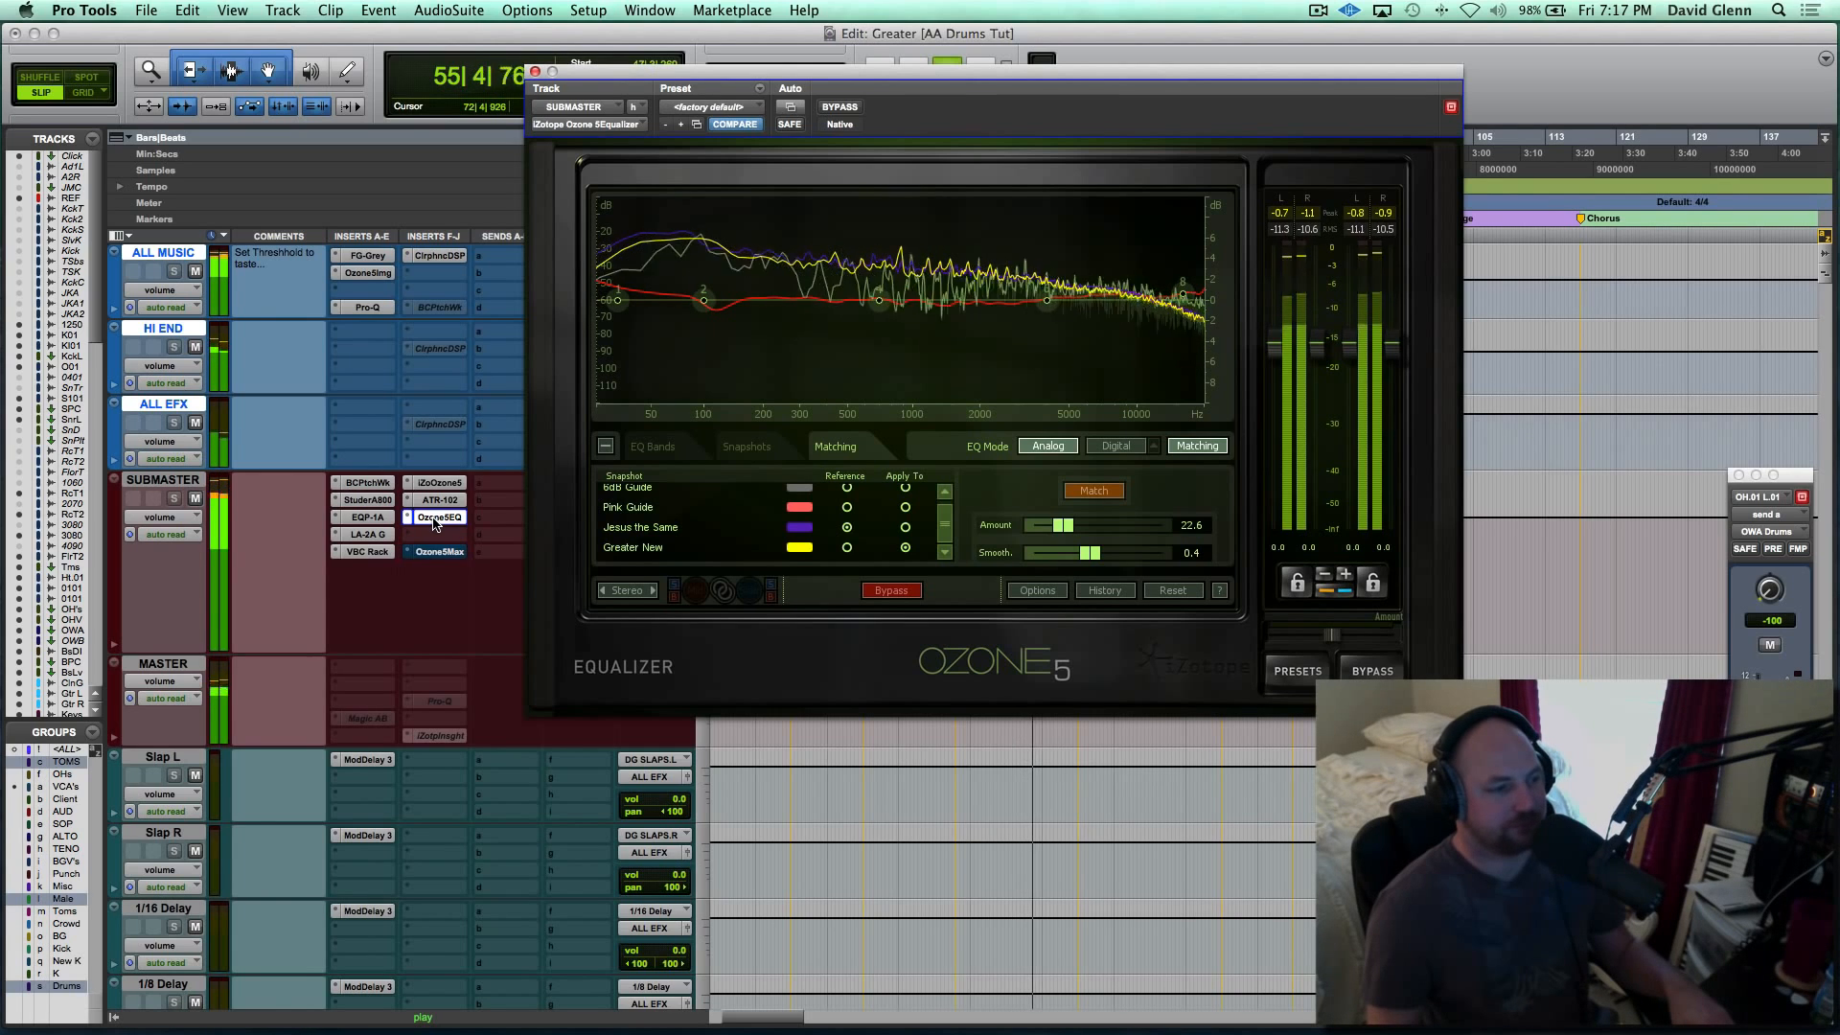
pyautogui.keyDown('super'); pyautogui.click(434, 517); pyautogui.keyUp('super')
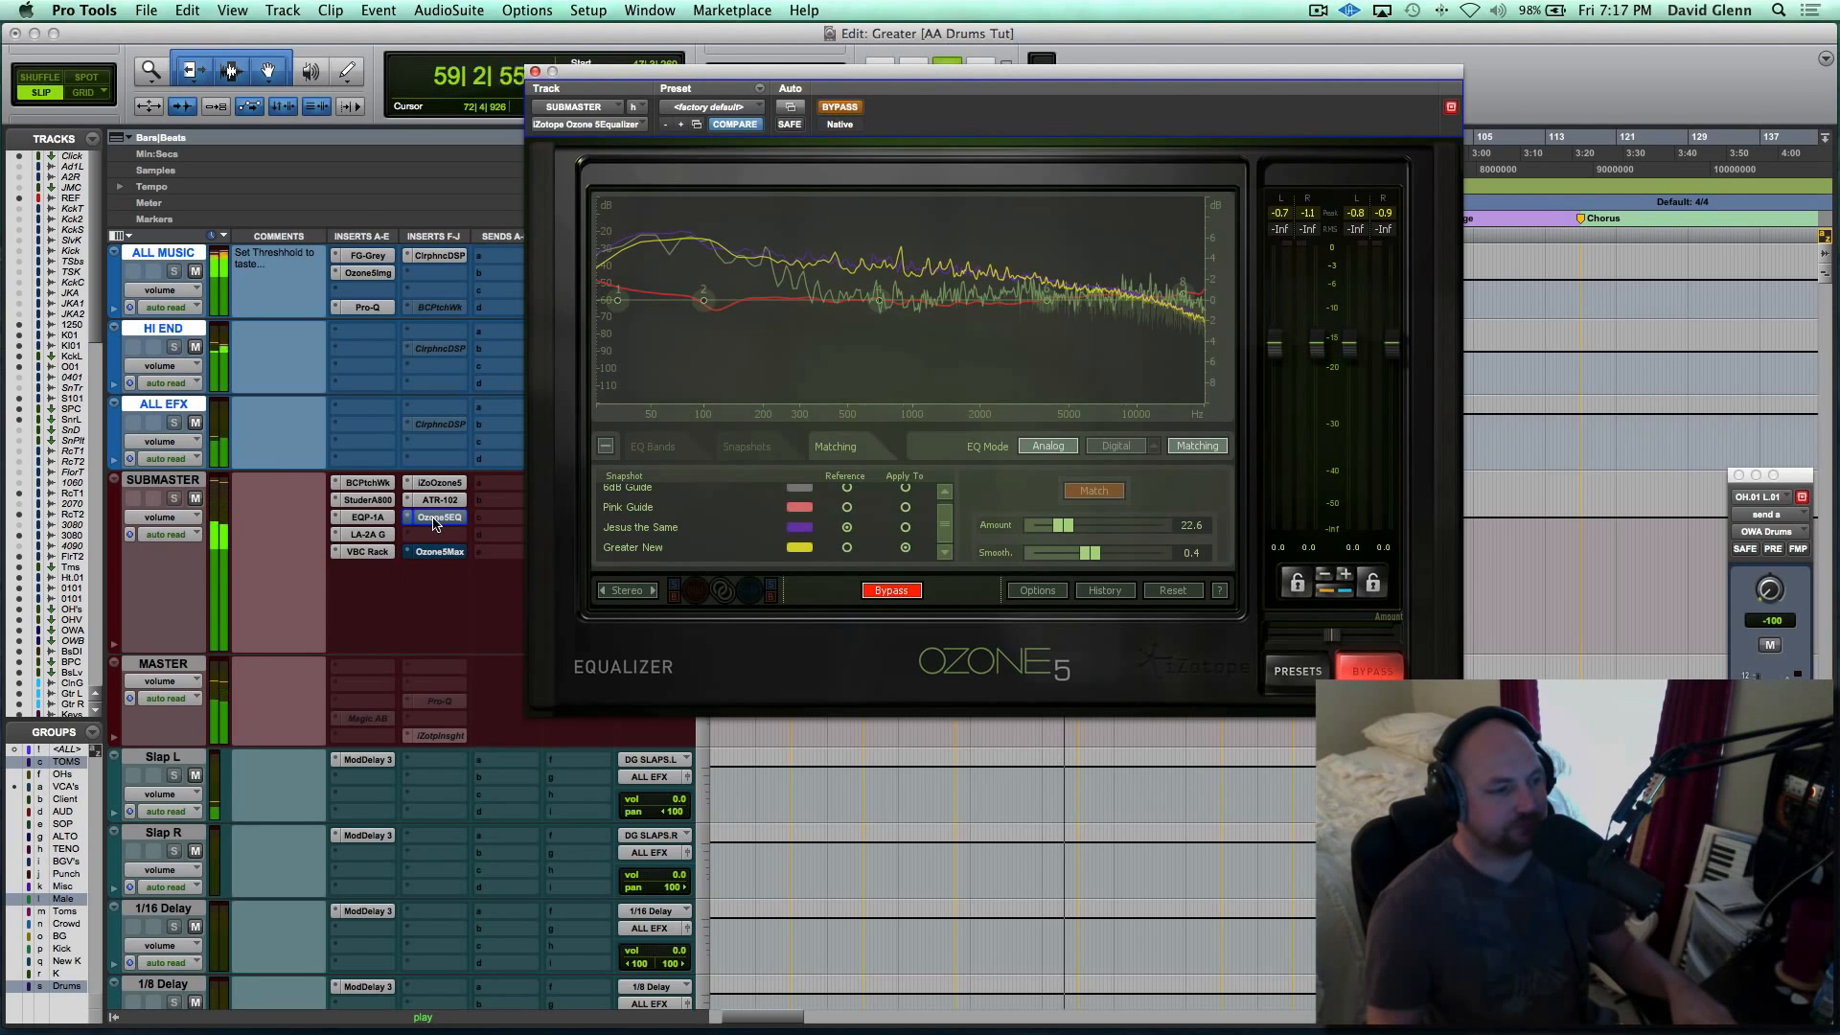
pyautogui.keyDown('super'); pyautogui.click(433, 518); pyautogui.keyUp('super')
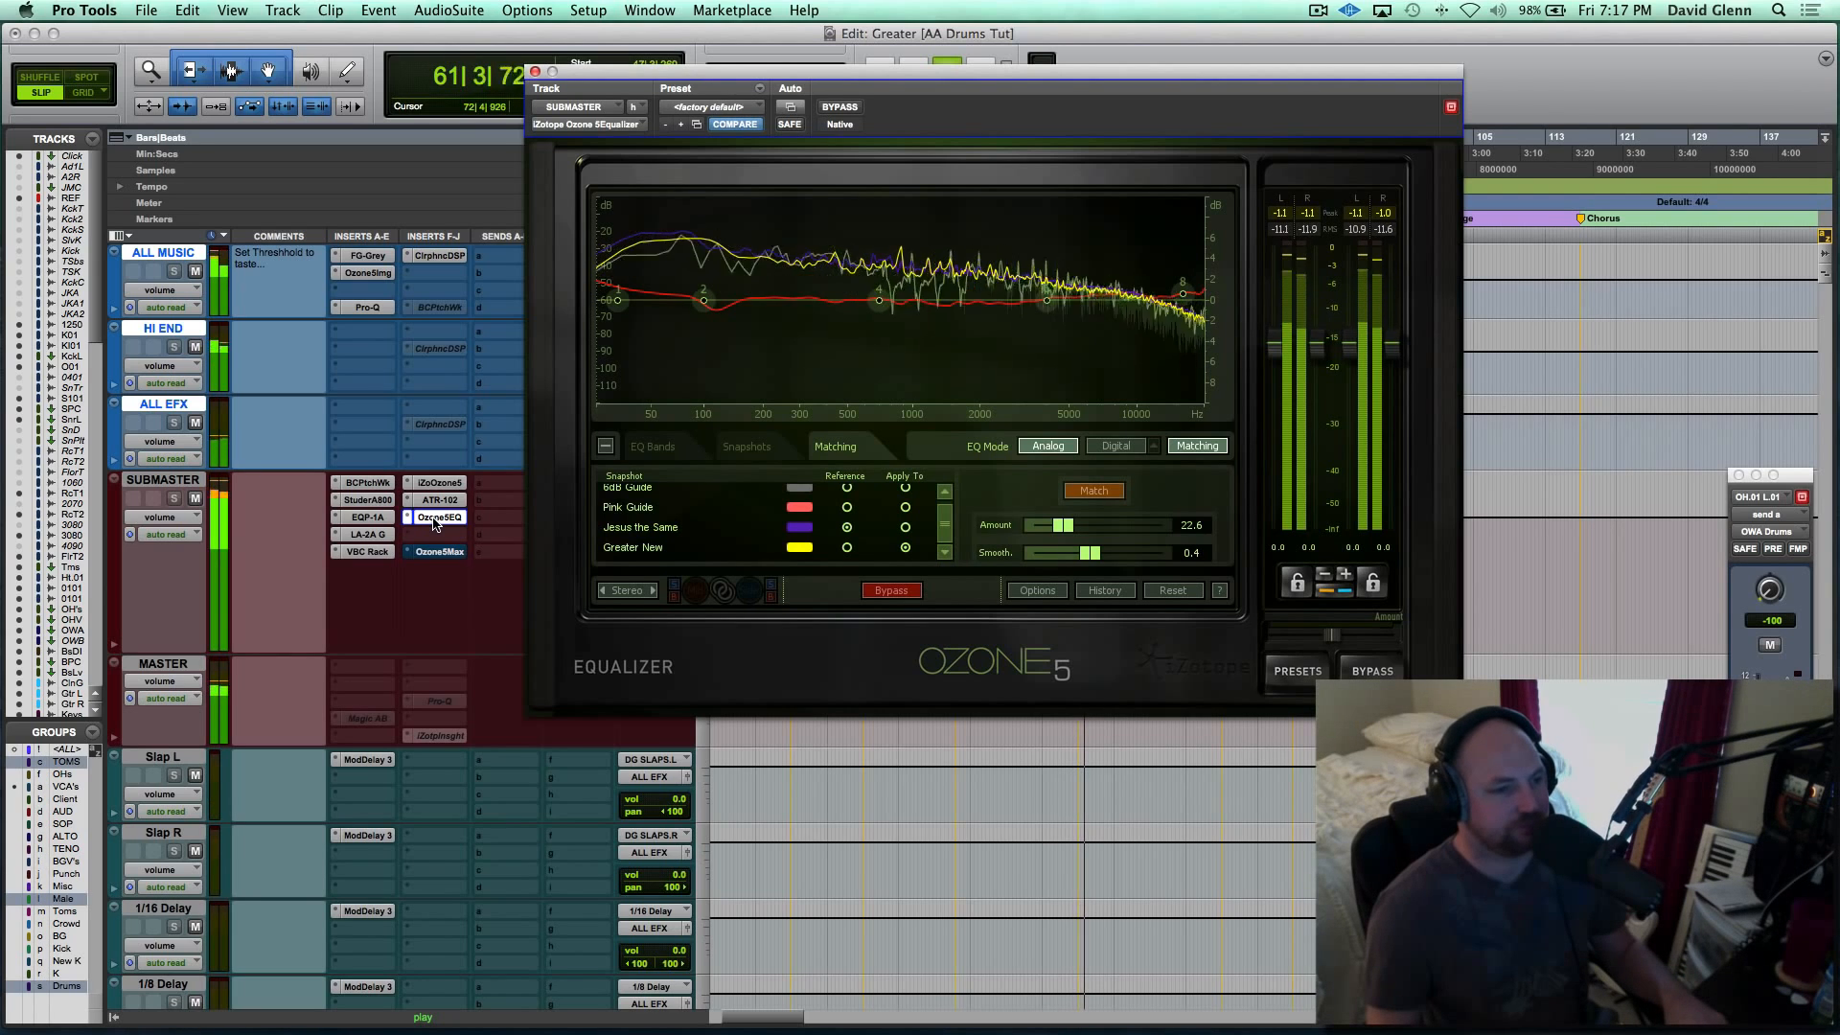
pyautogui.press('space')
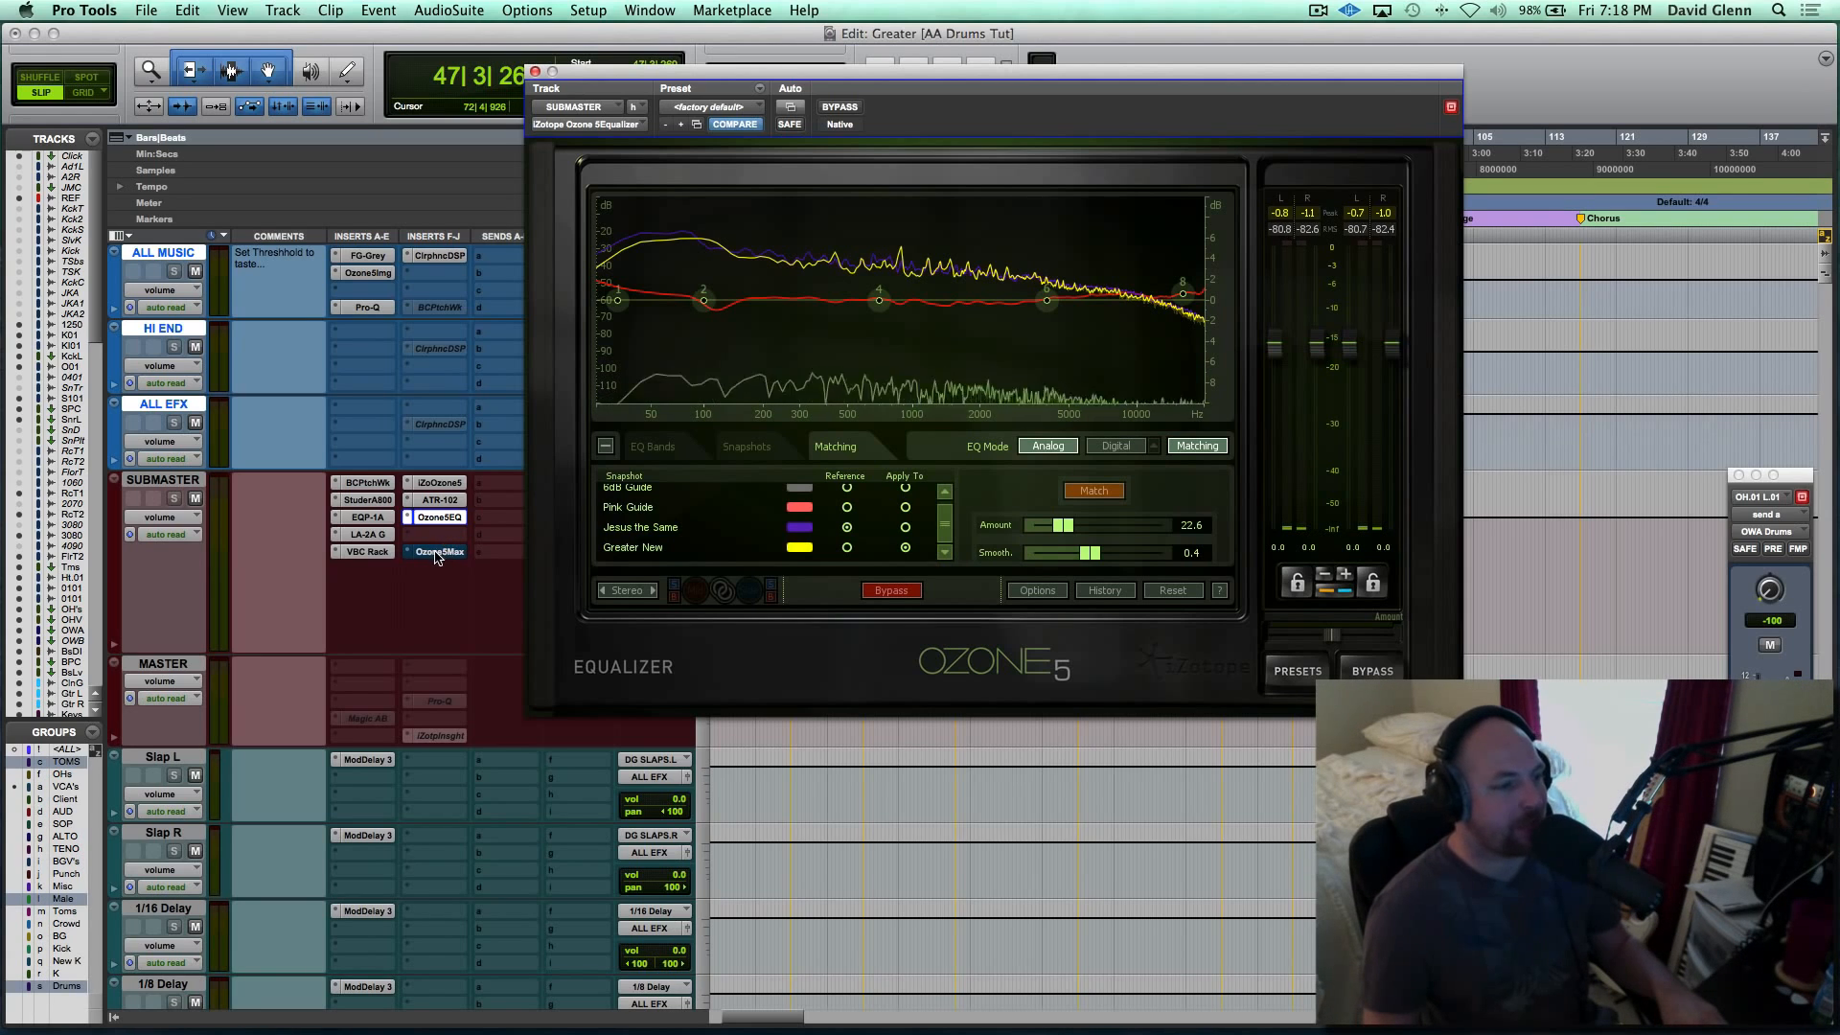
# Open the SUBMASTER's Ozone 5 Maximizer insert, re-enable it during playback to hear its effect, and stop playback.
pyautogui.click(436, 552)
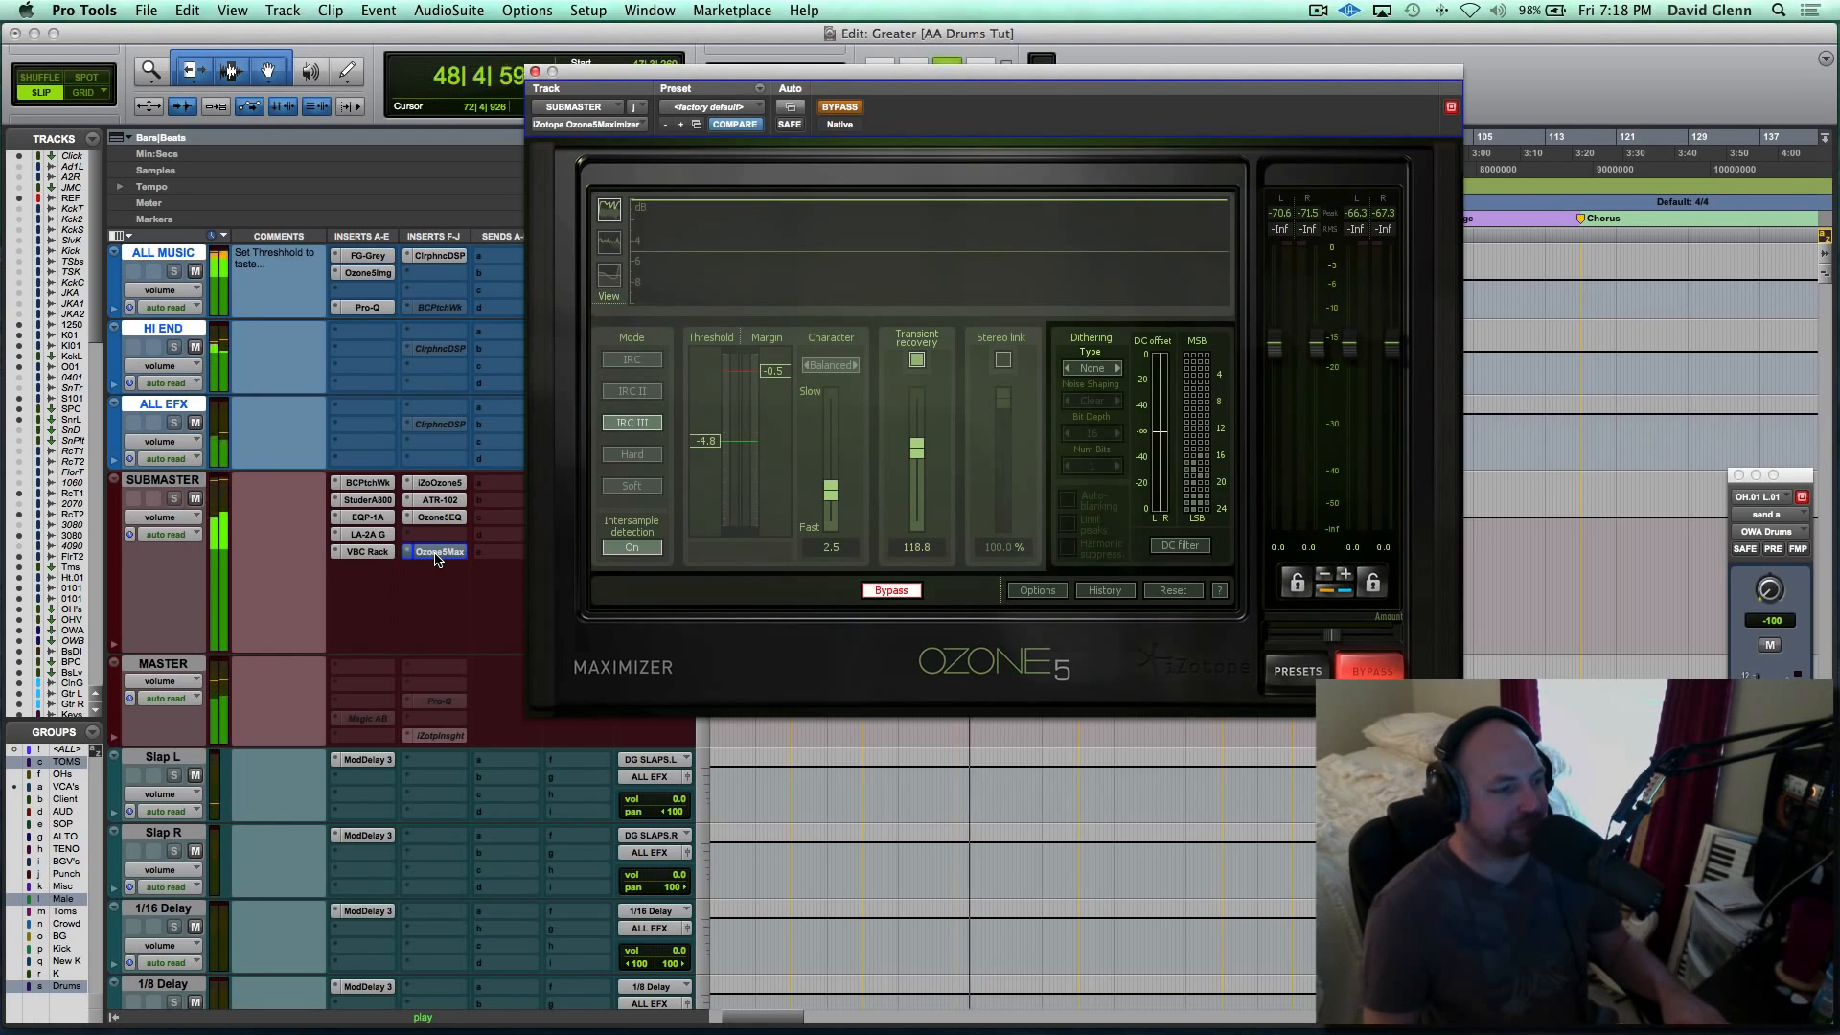
pyautogui.keyDown('super'); pyautogui.click(436, 553); pyautogui.keyUp('super')
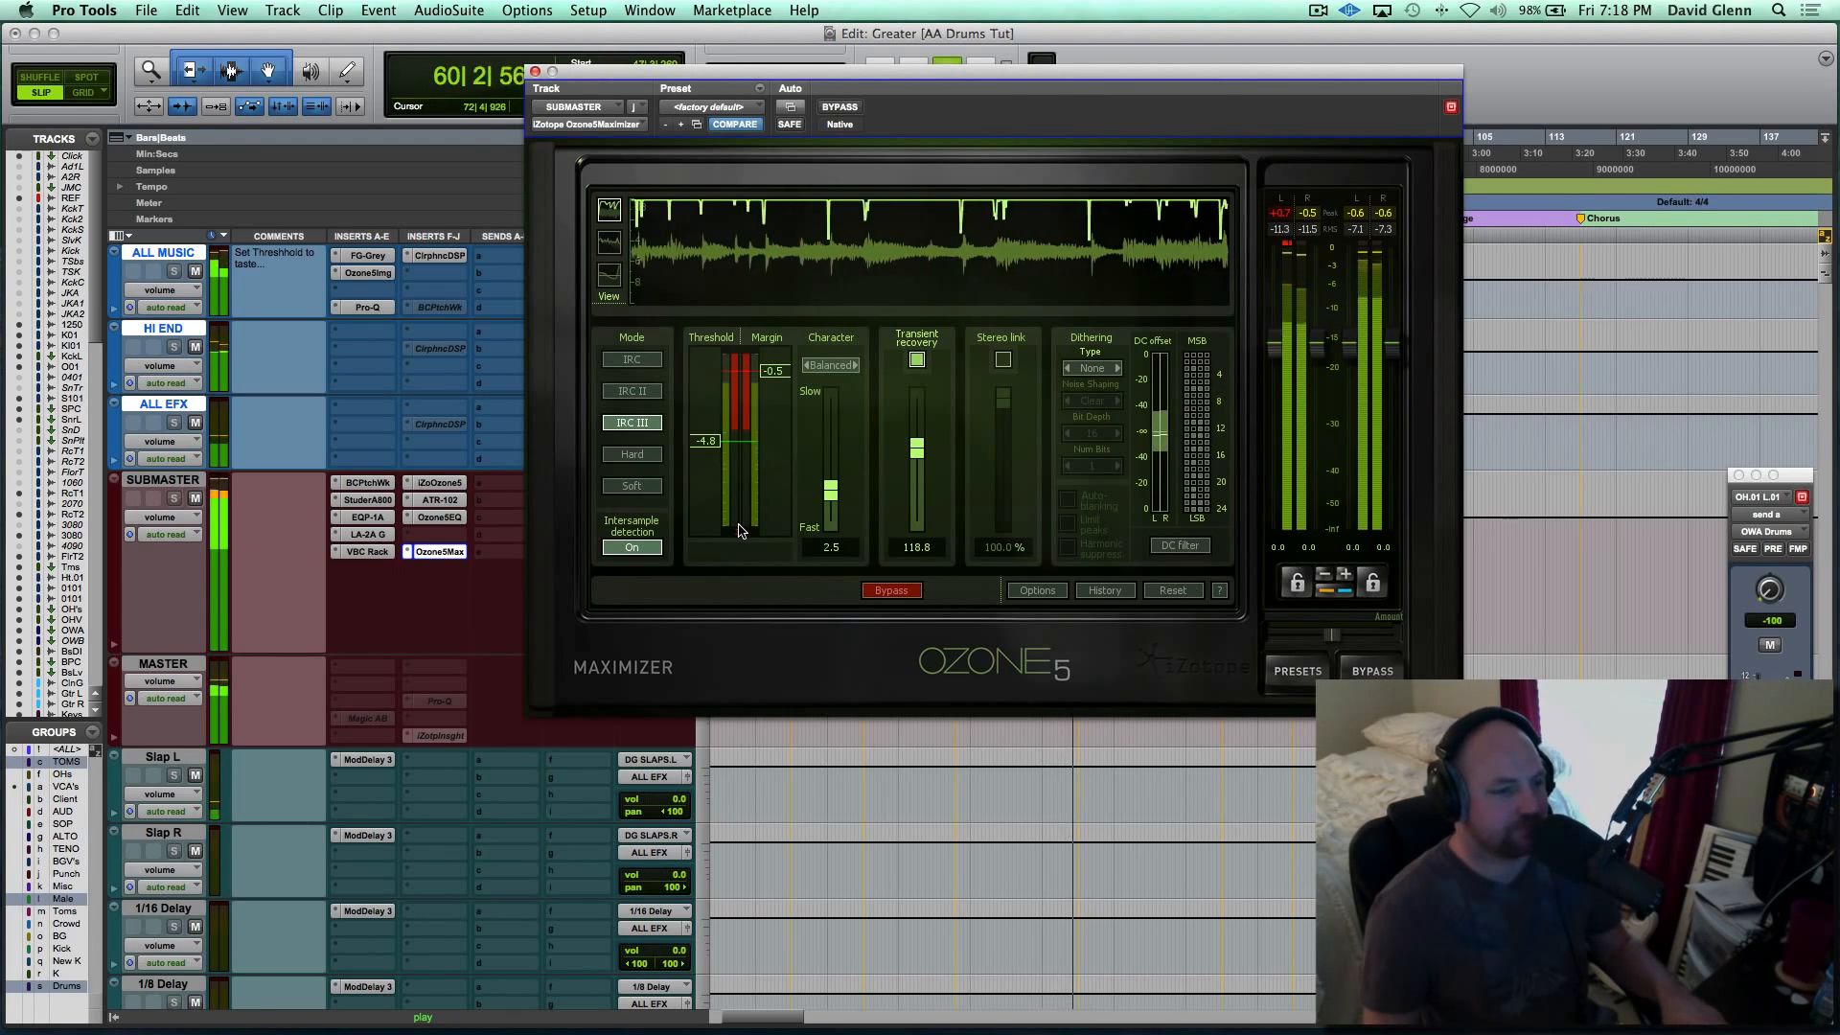
pyautogui.press('space')
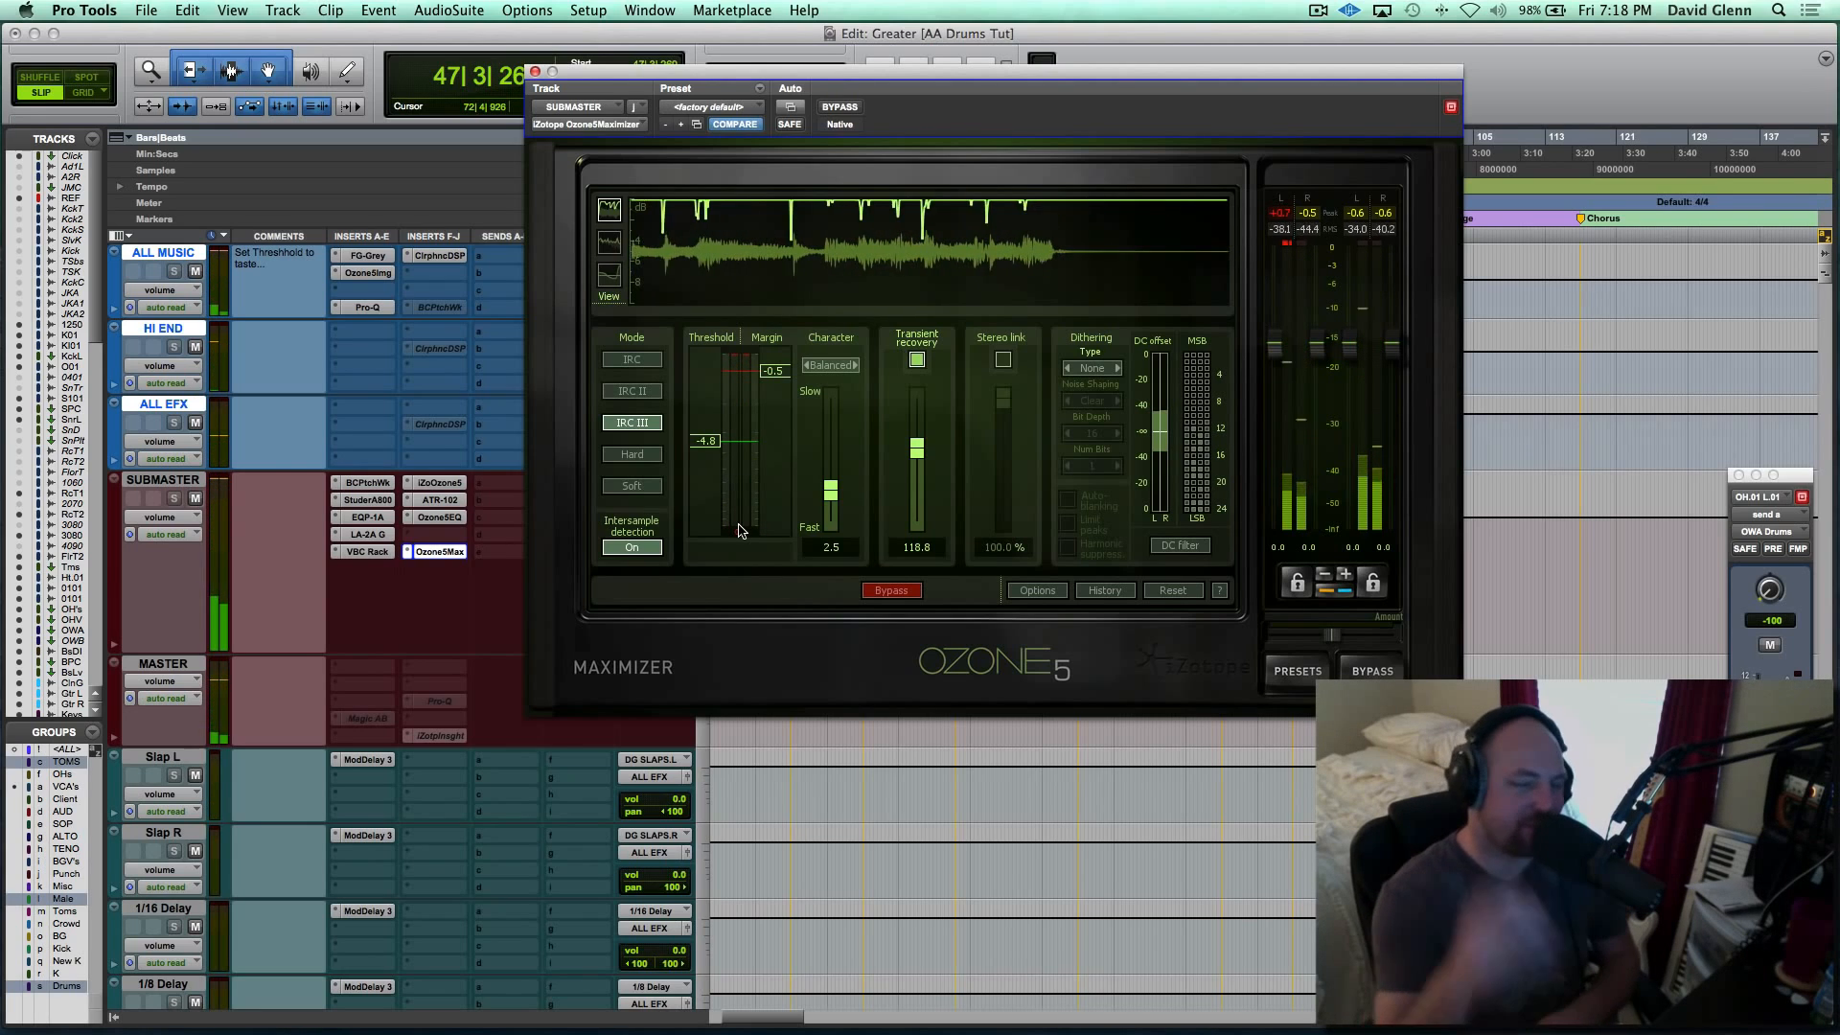